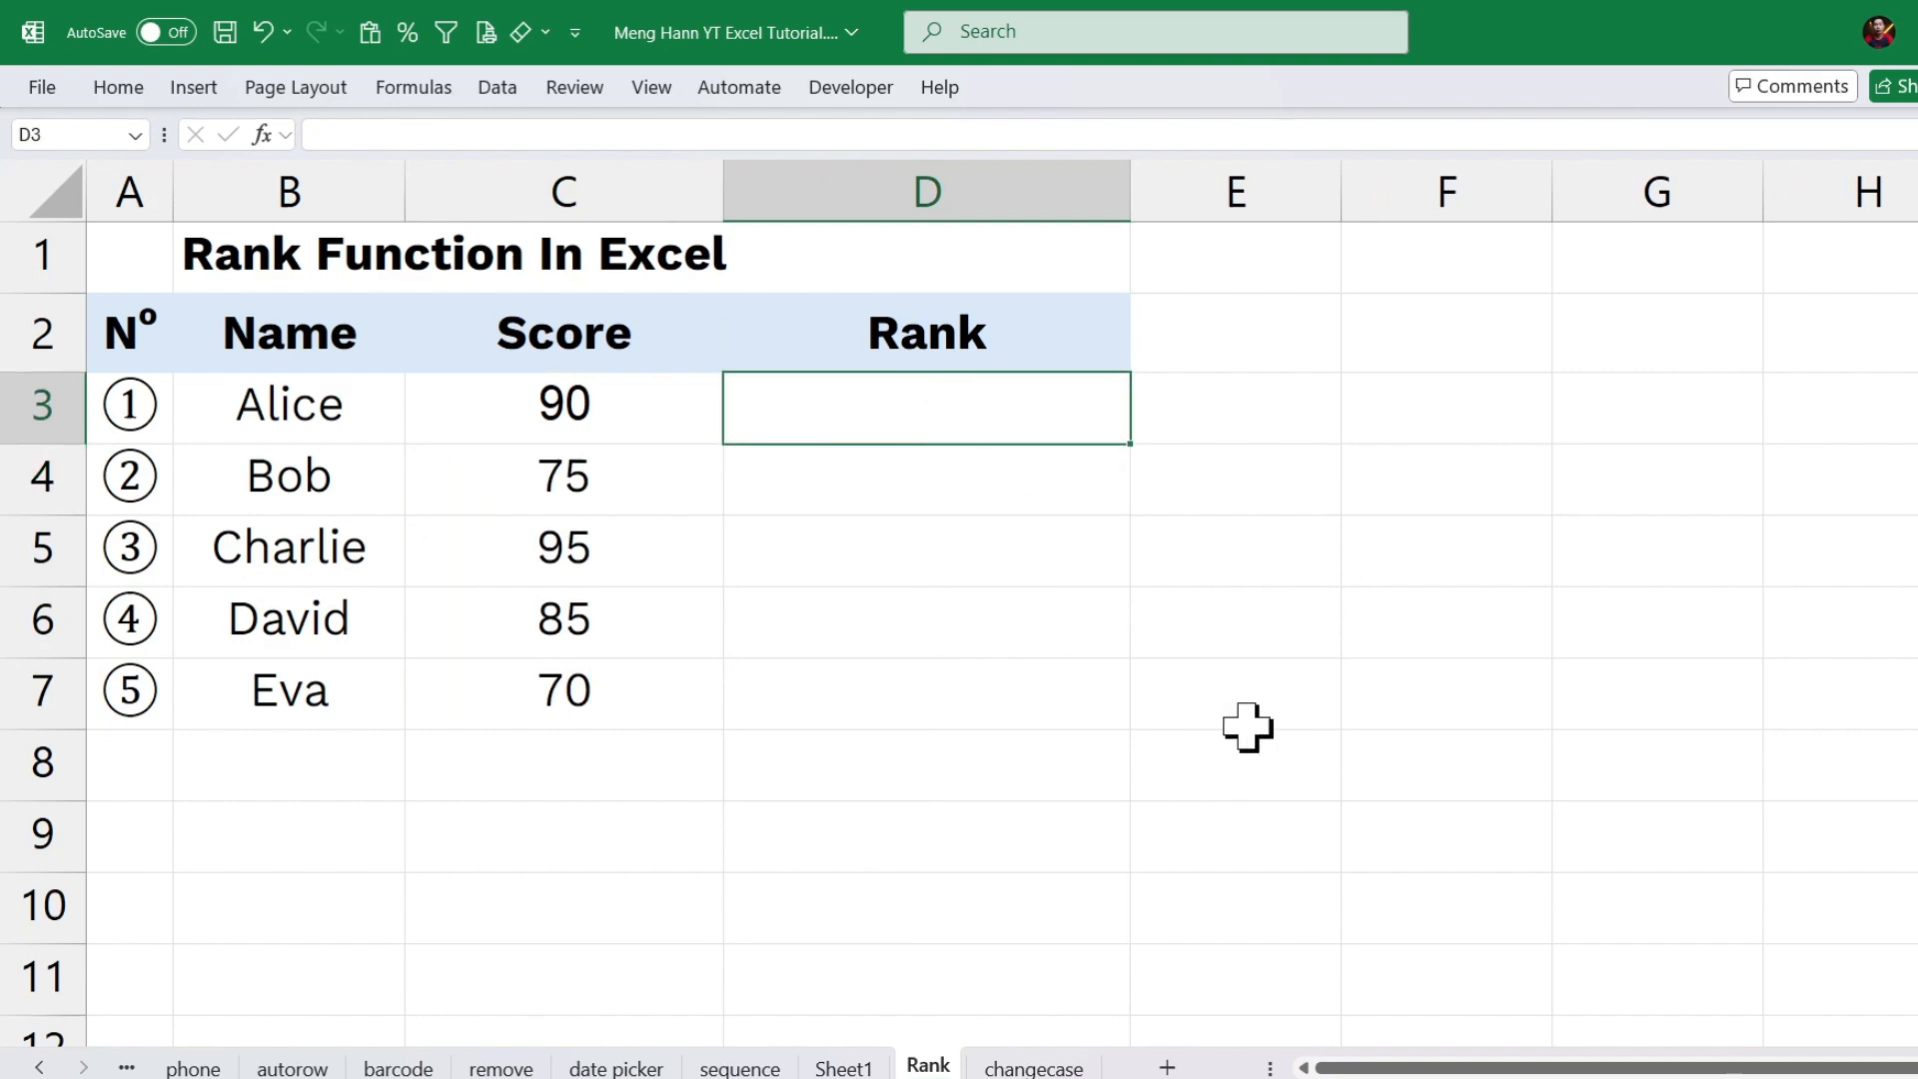
# Enter a RANK formula in D3 that ranks the score in C3 against the range C3:C7.
pyautogui.write('=rank')
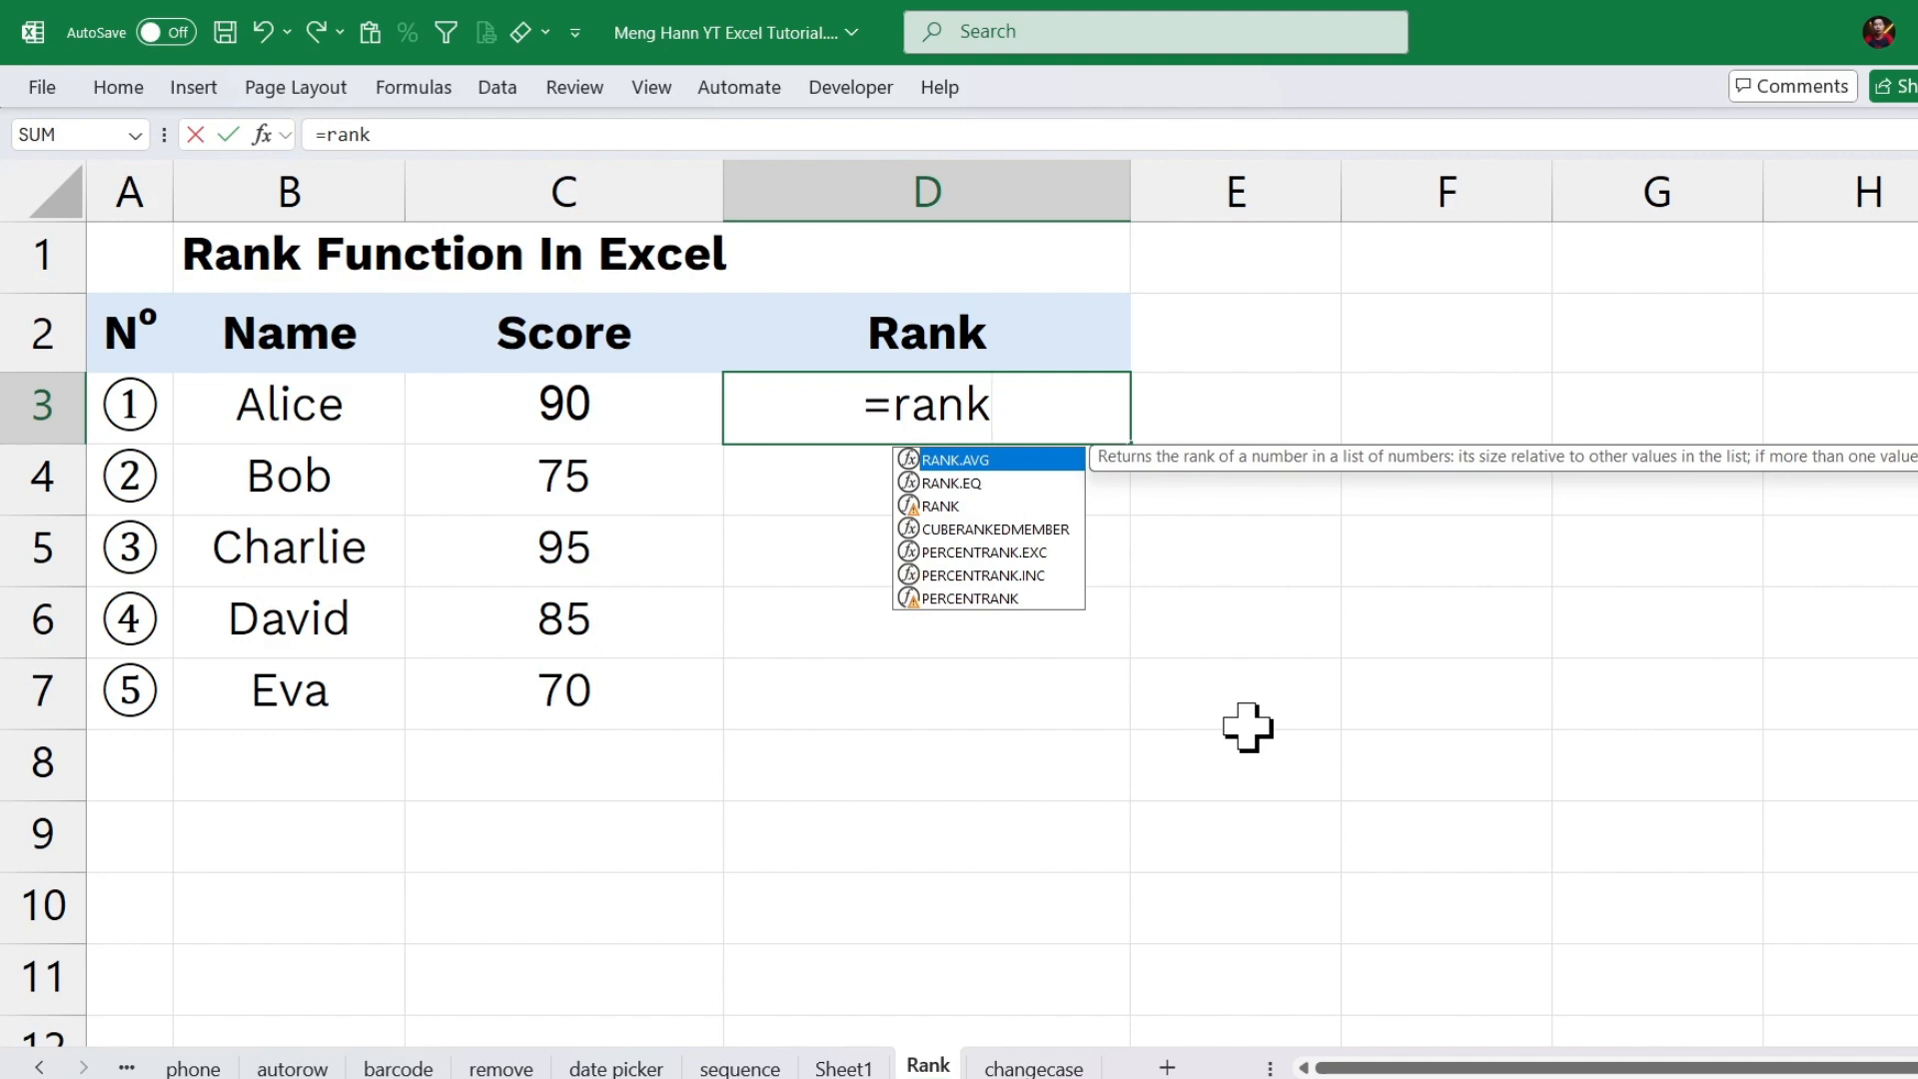
pyautogui.write('(')
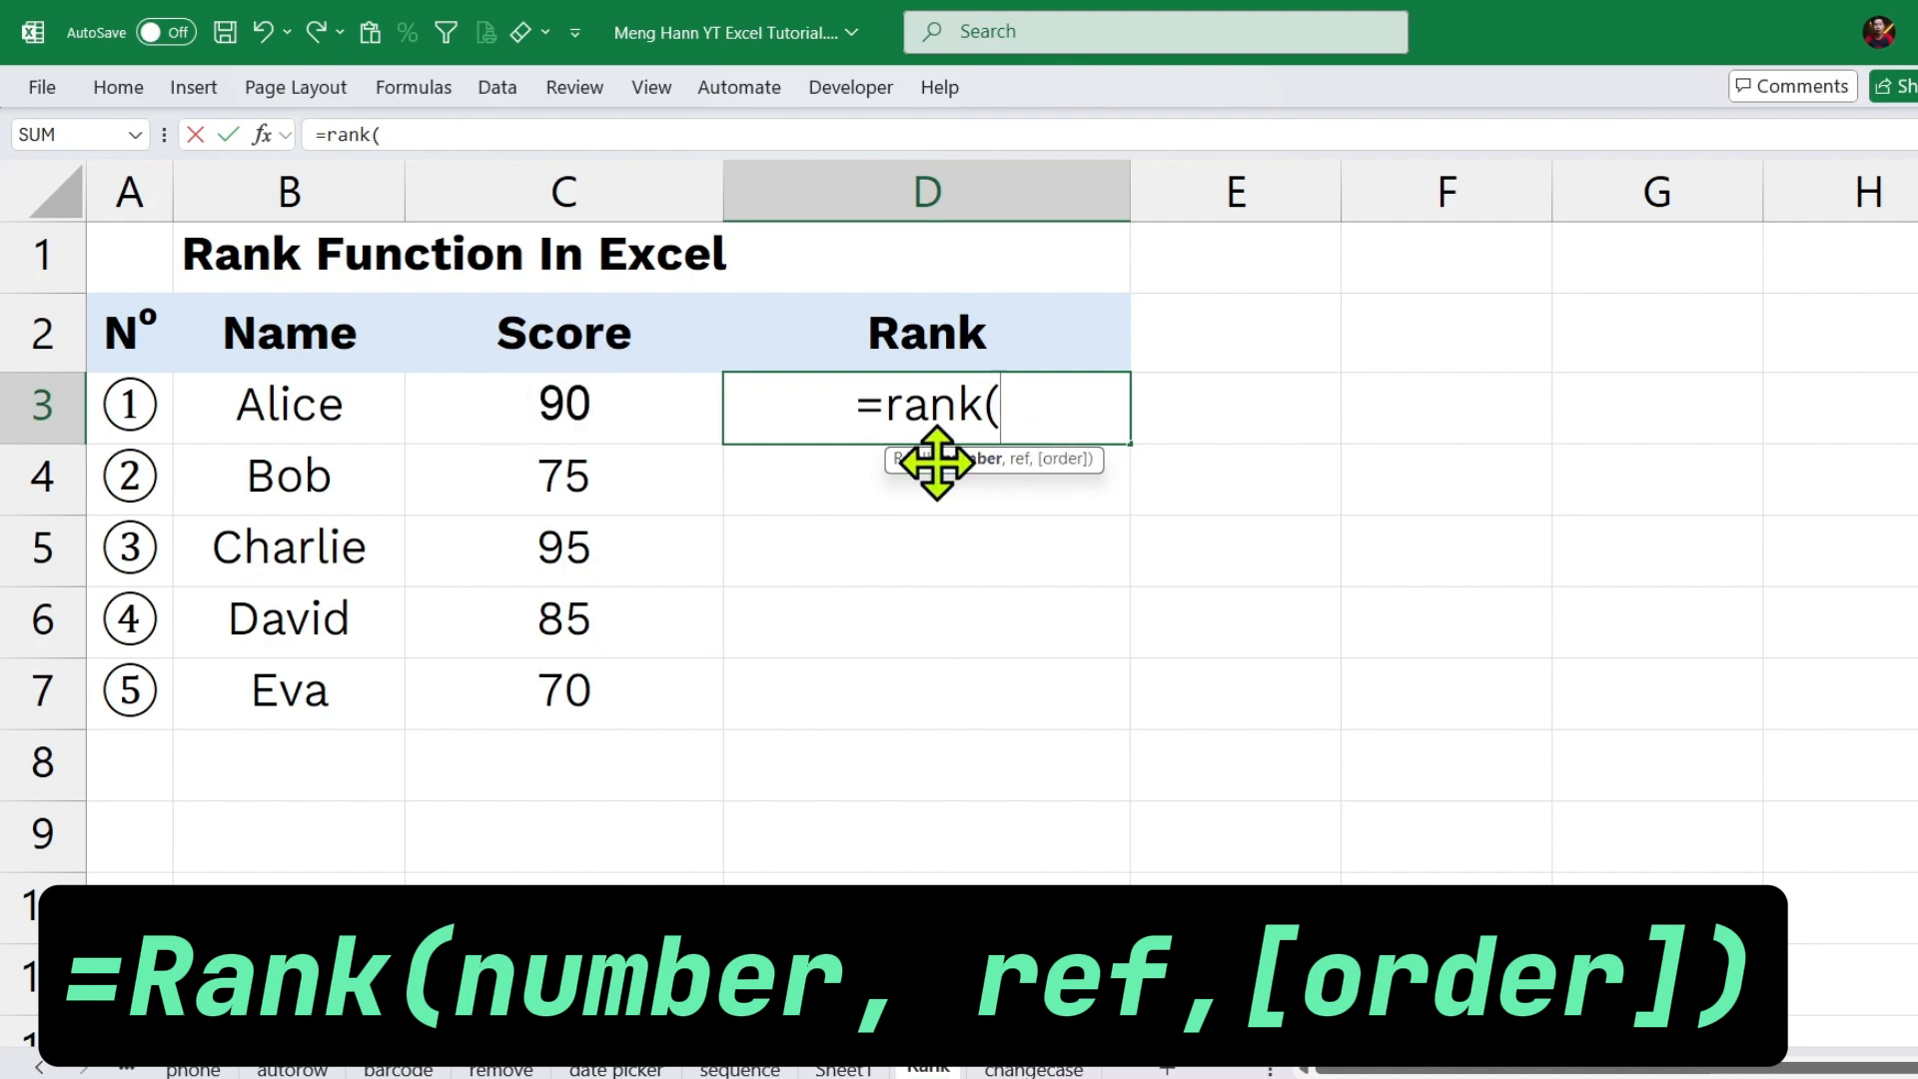
pyautogui.click(579, 407)
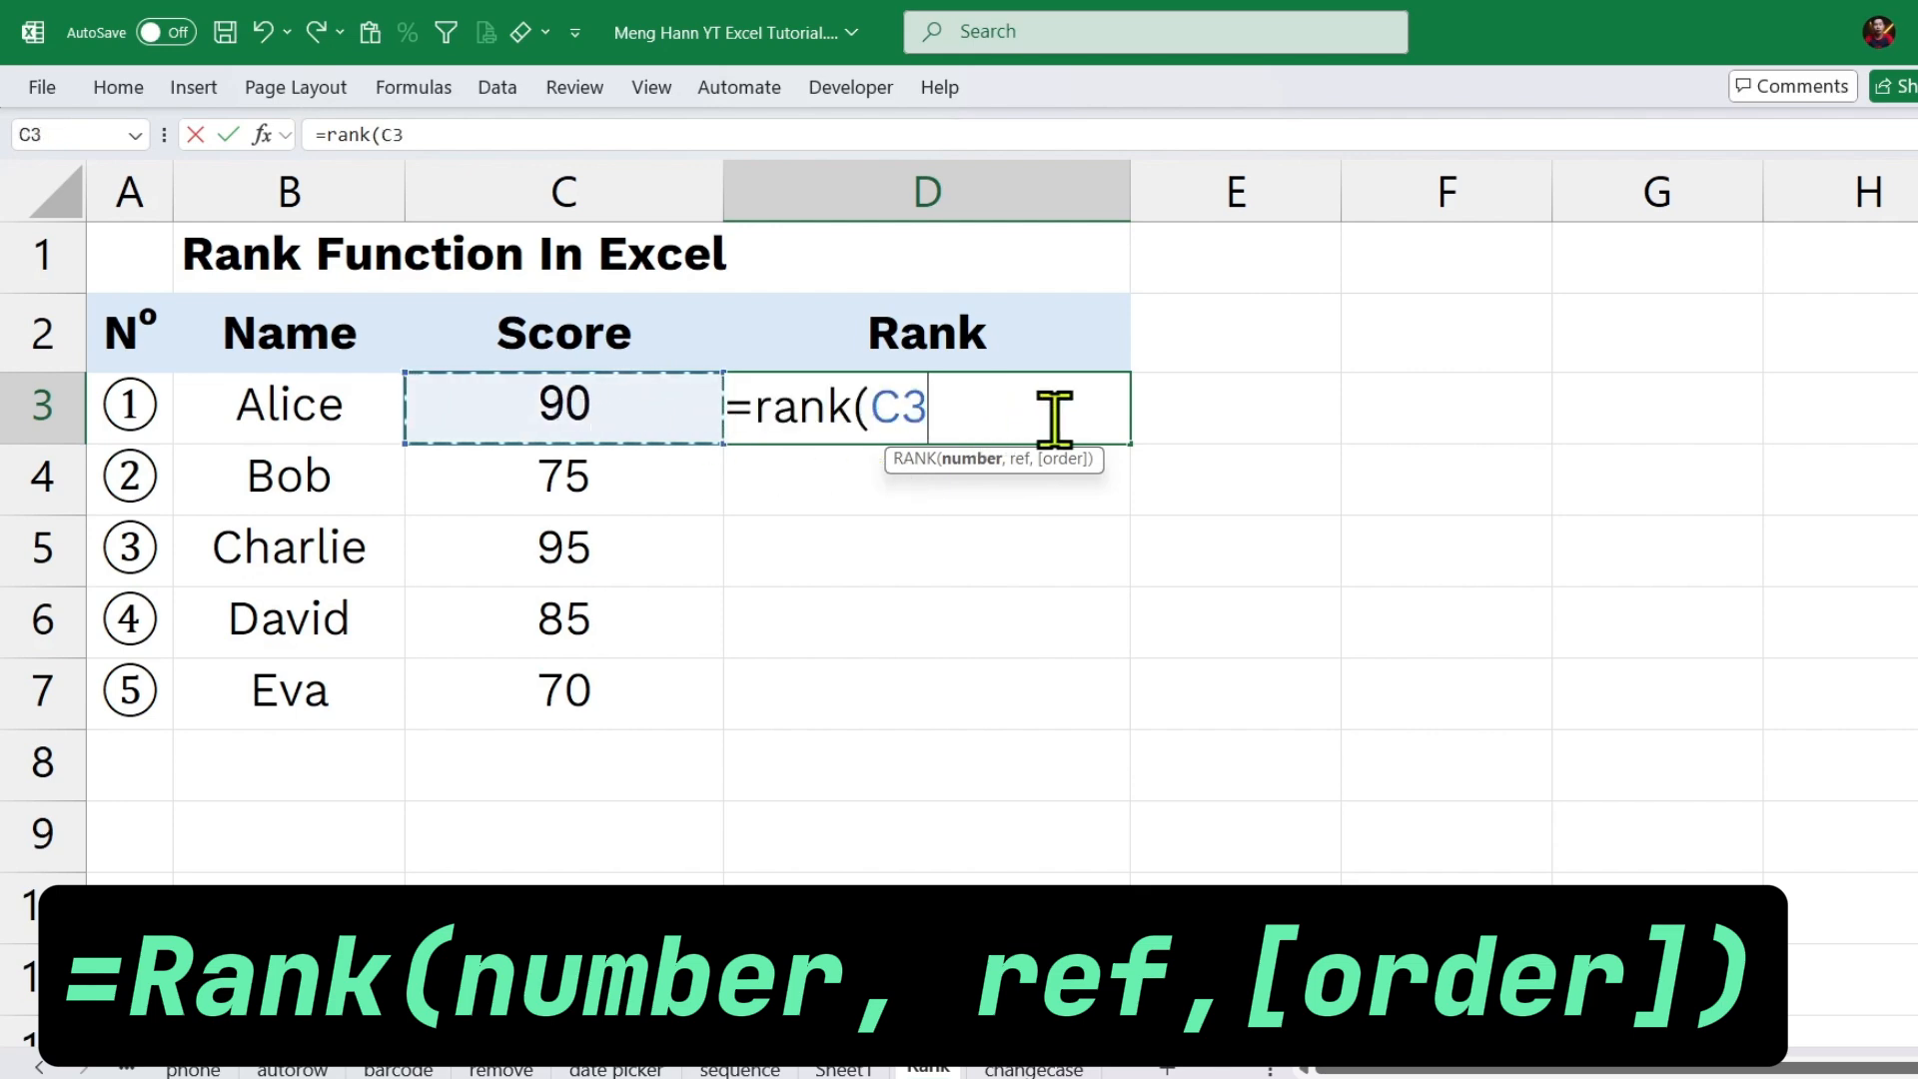
pyautogui.write(',')
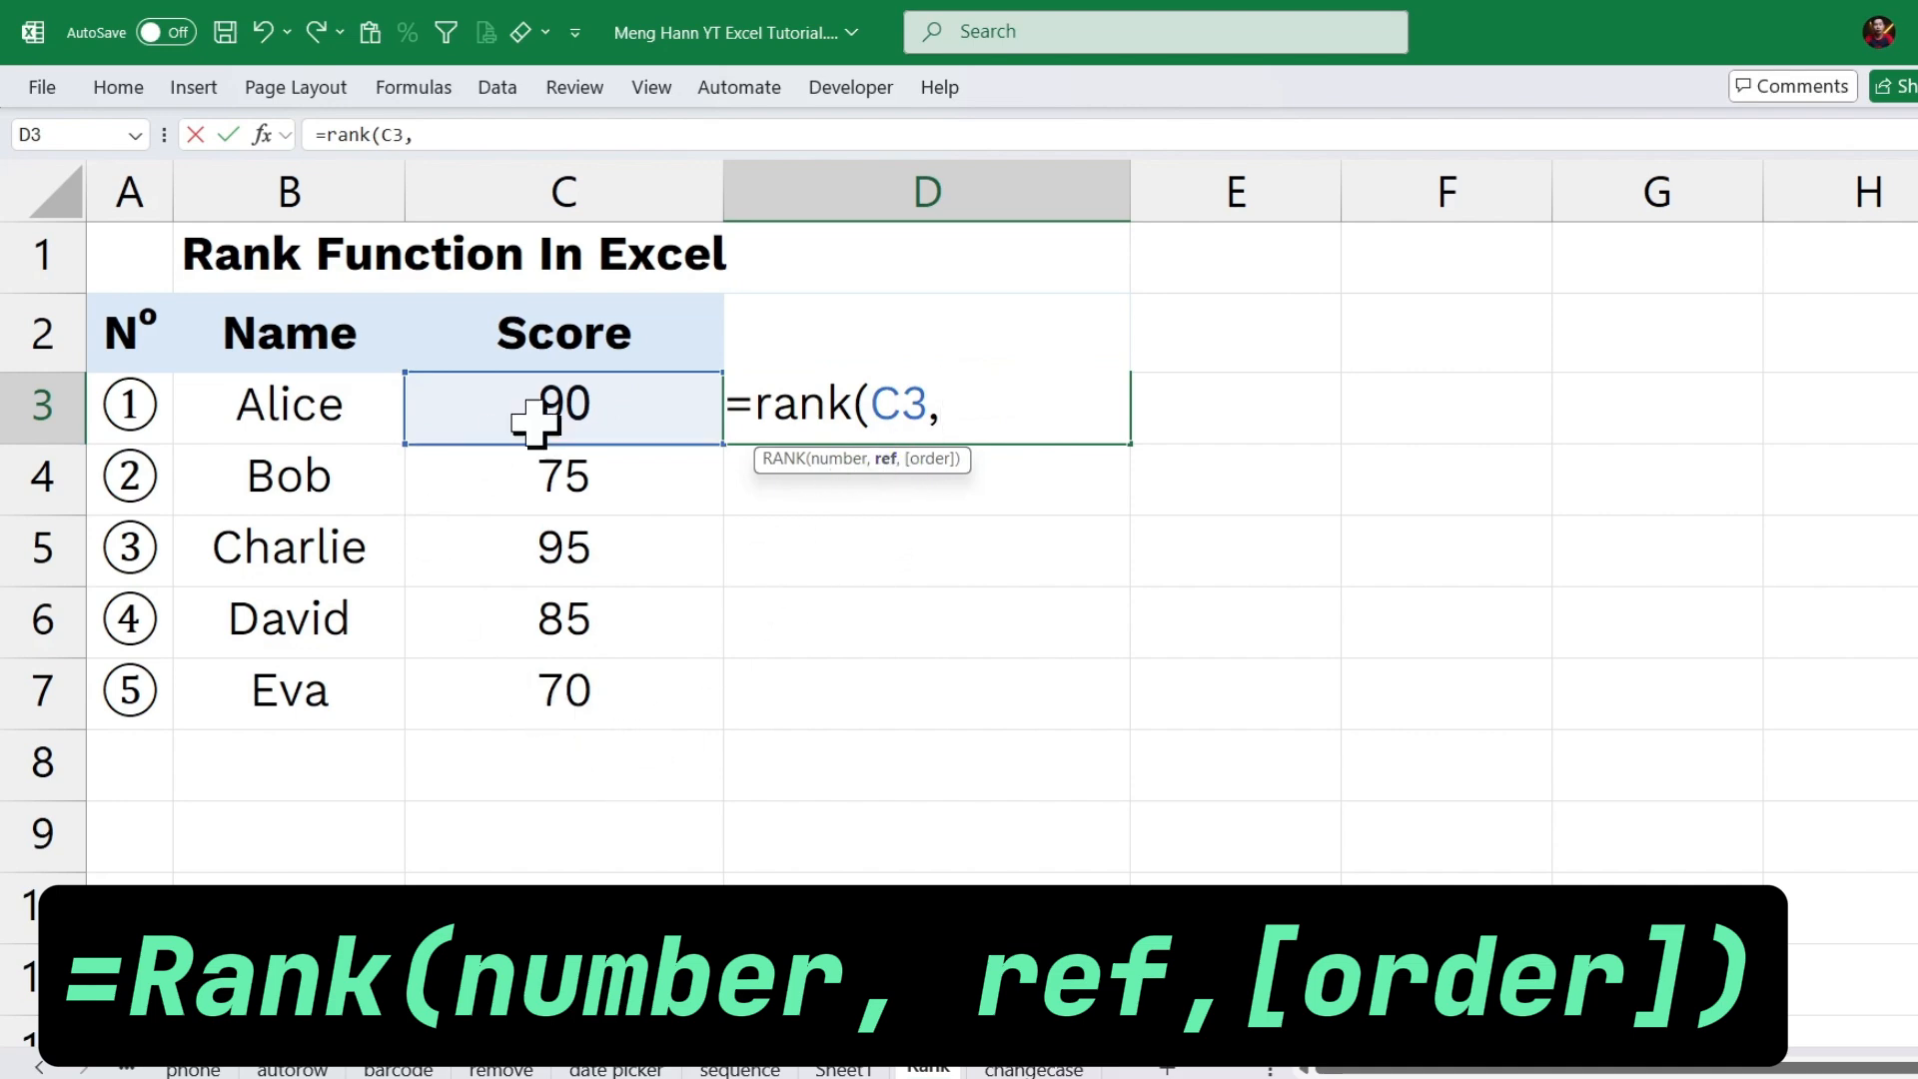
pyautogui.moveTo(603, 404); pyautogui.dragTo(595, 698)
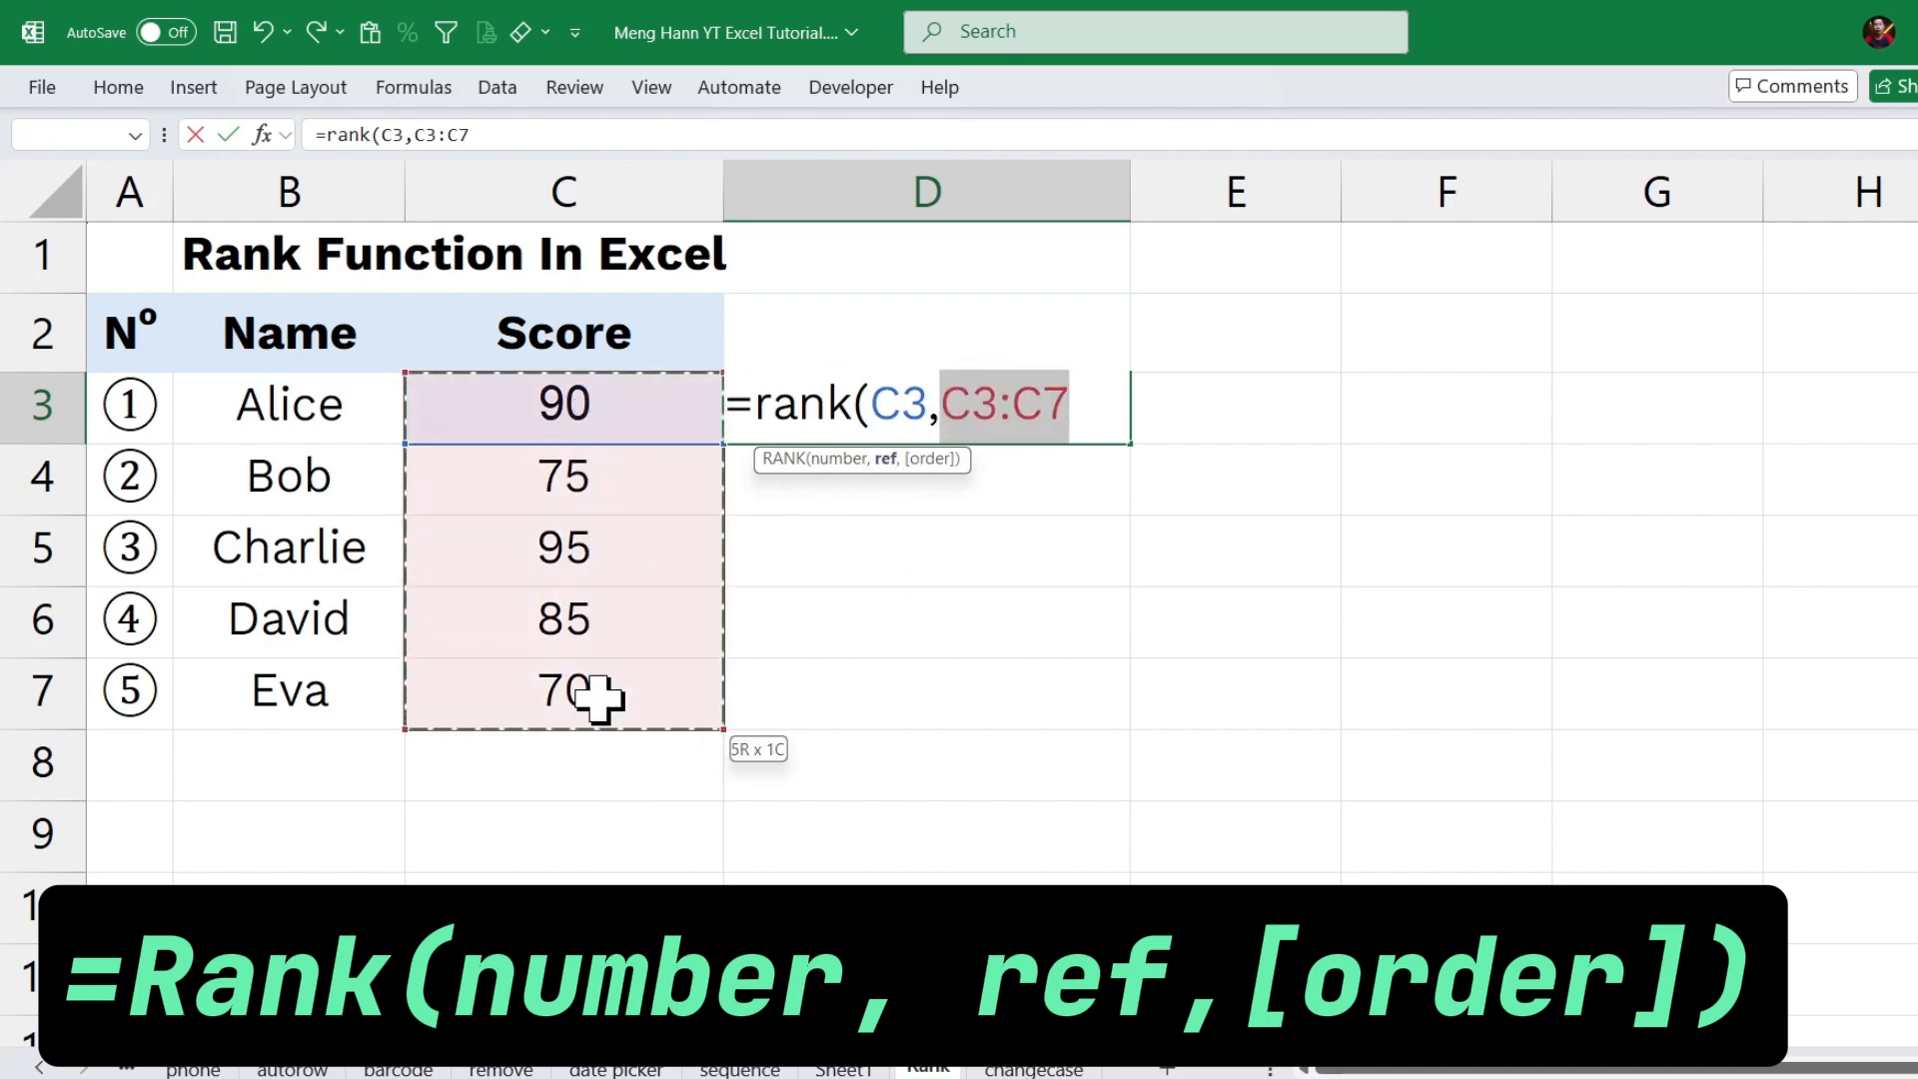
pyautogui.click(1099, 404)
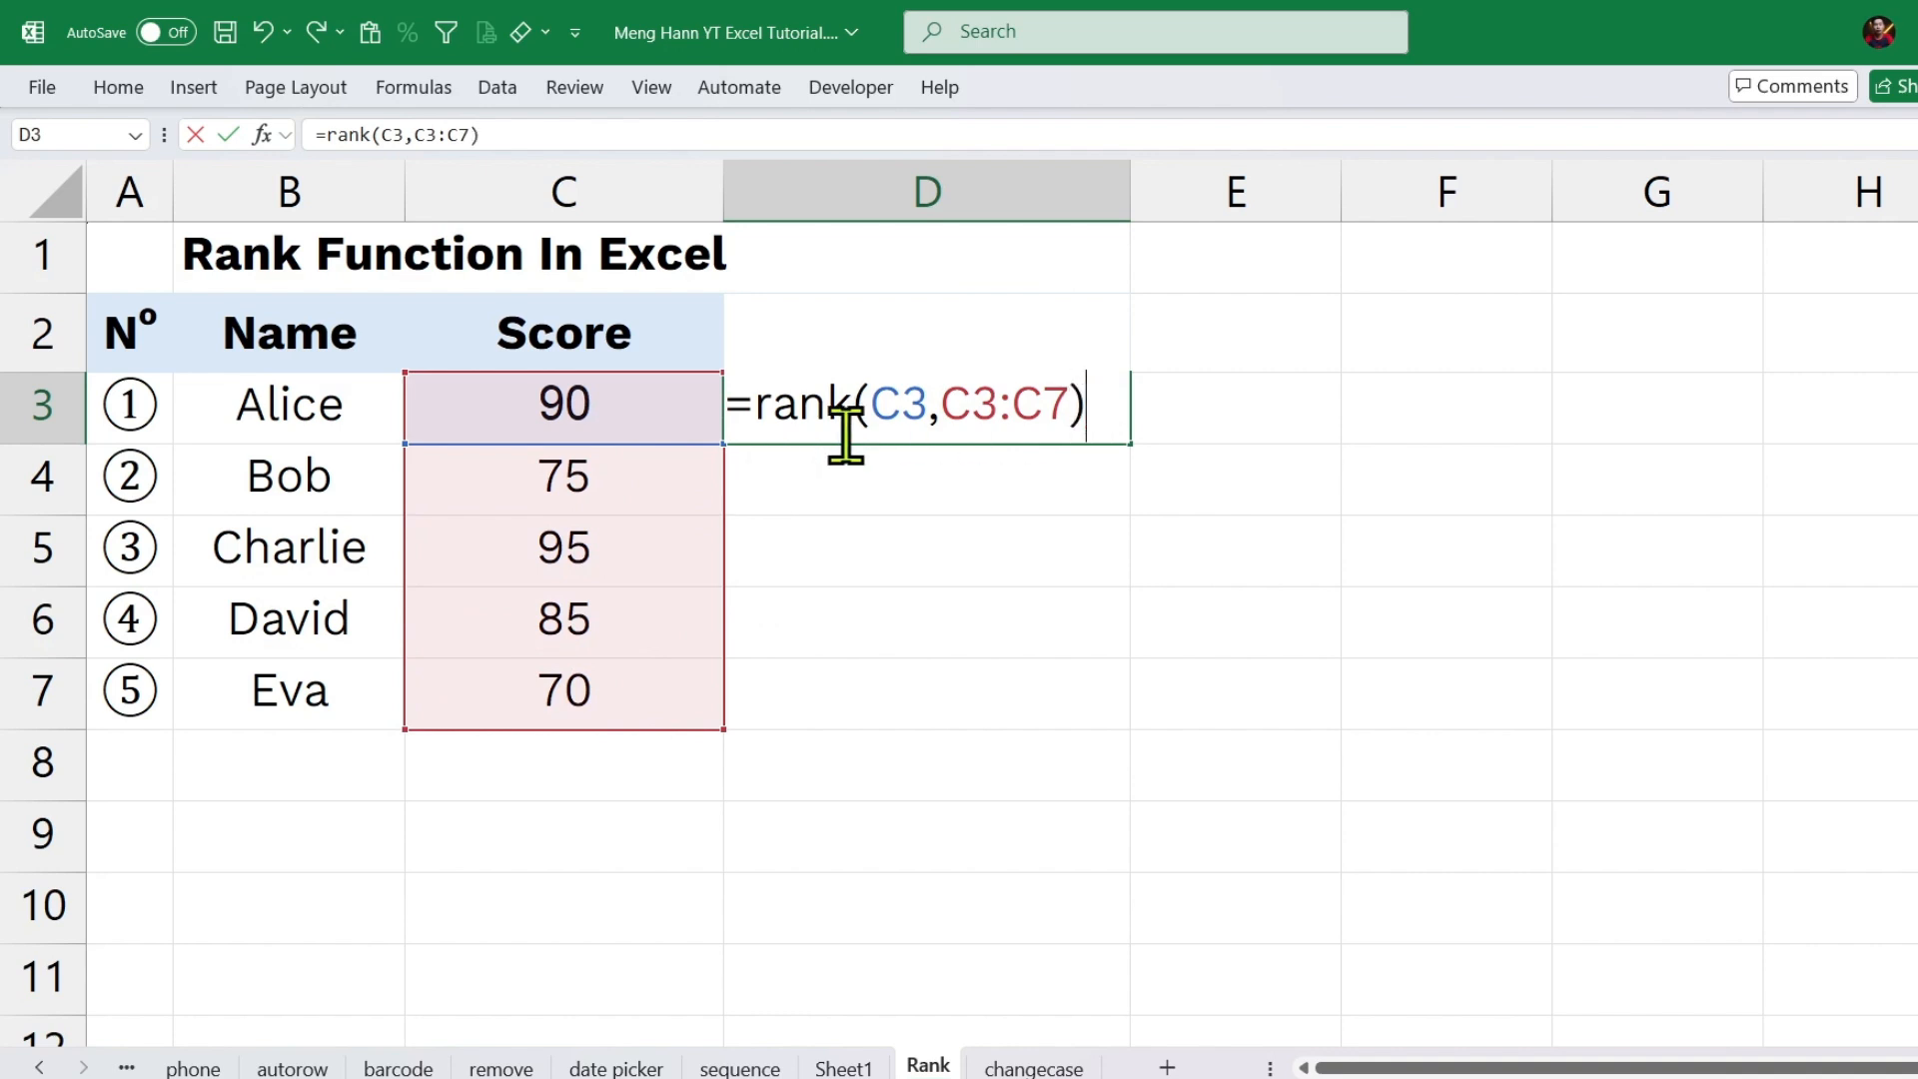
pyautogui.moveTo(926, 404); pyautogui.dragTo(1065, 399)
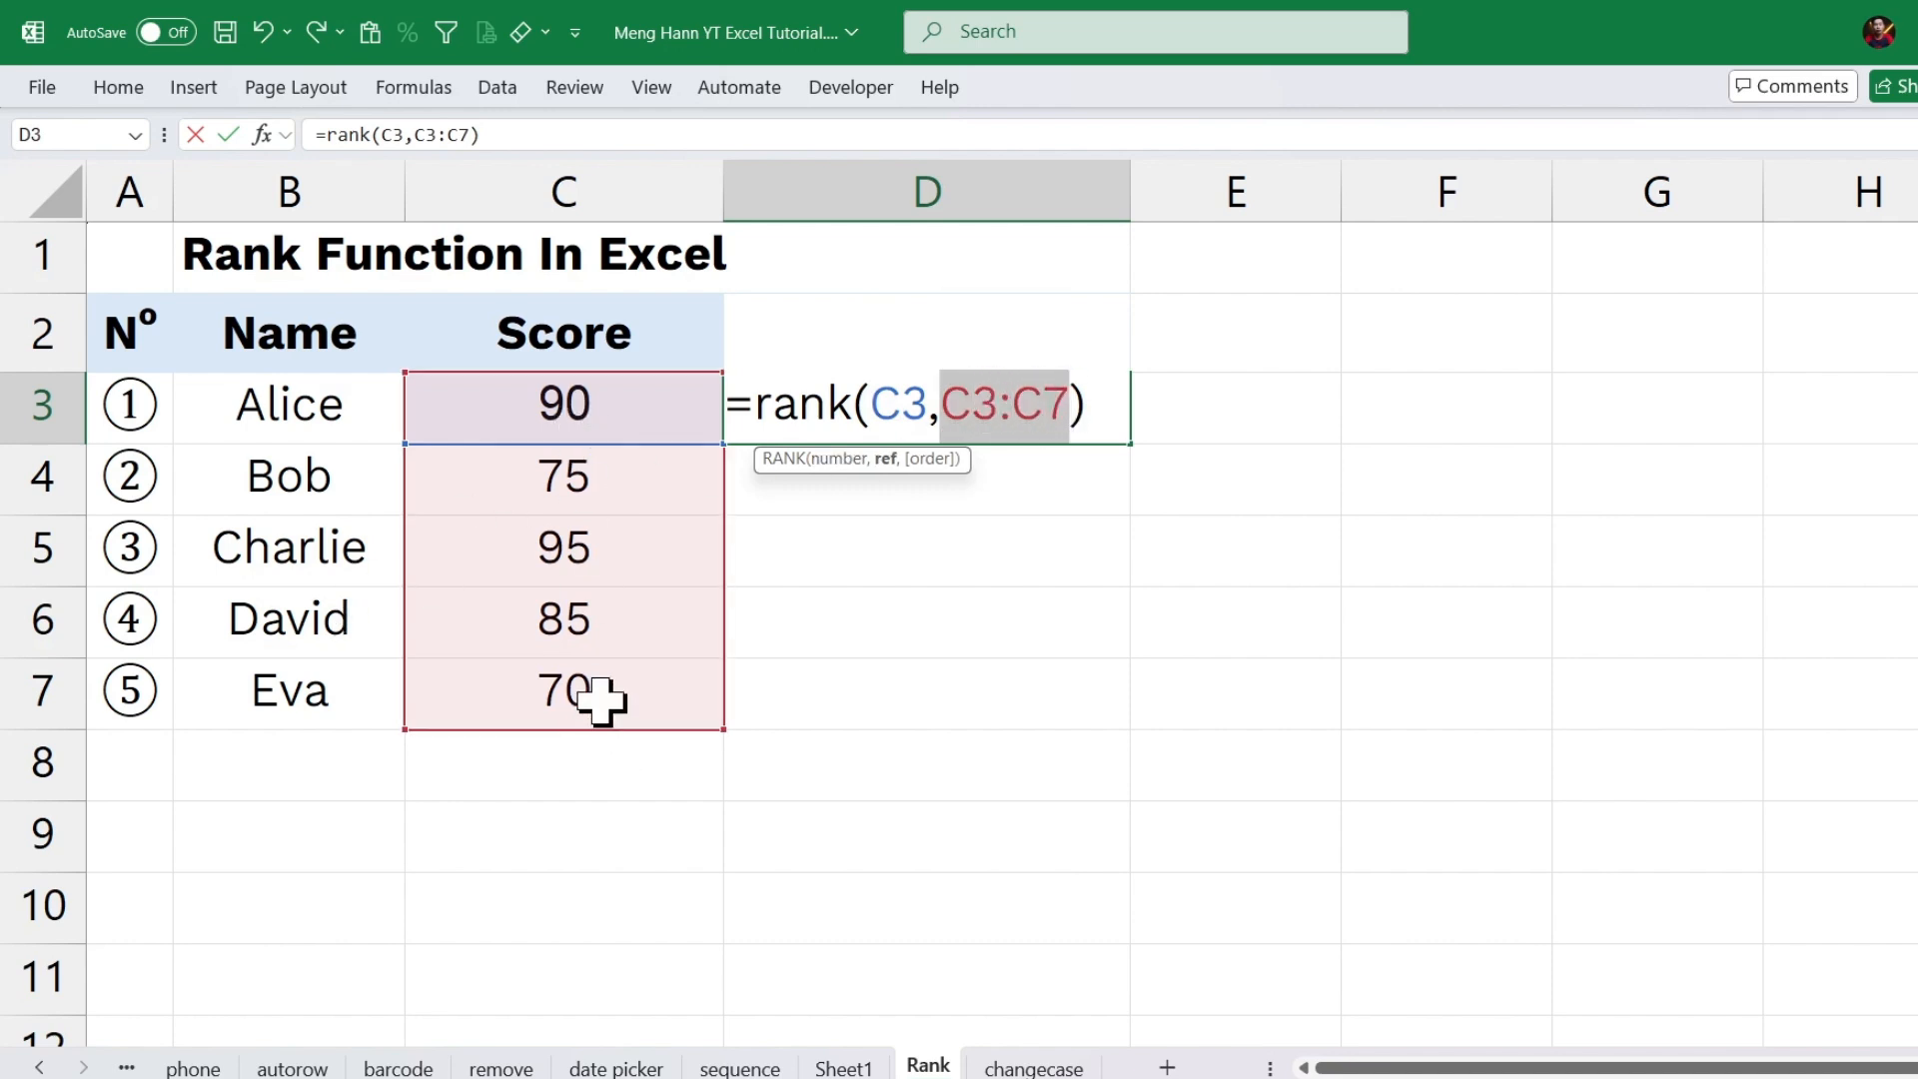
pyautogui.press('Return')
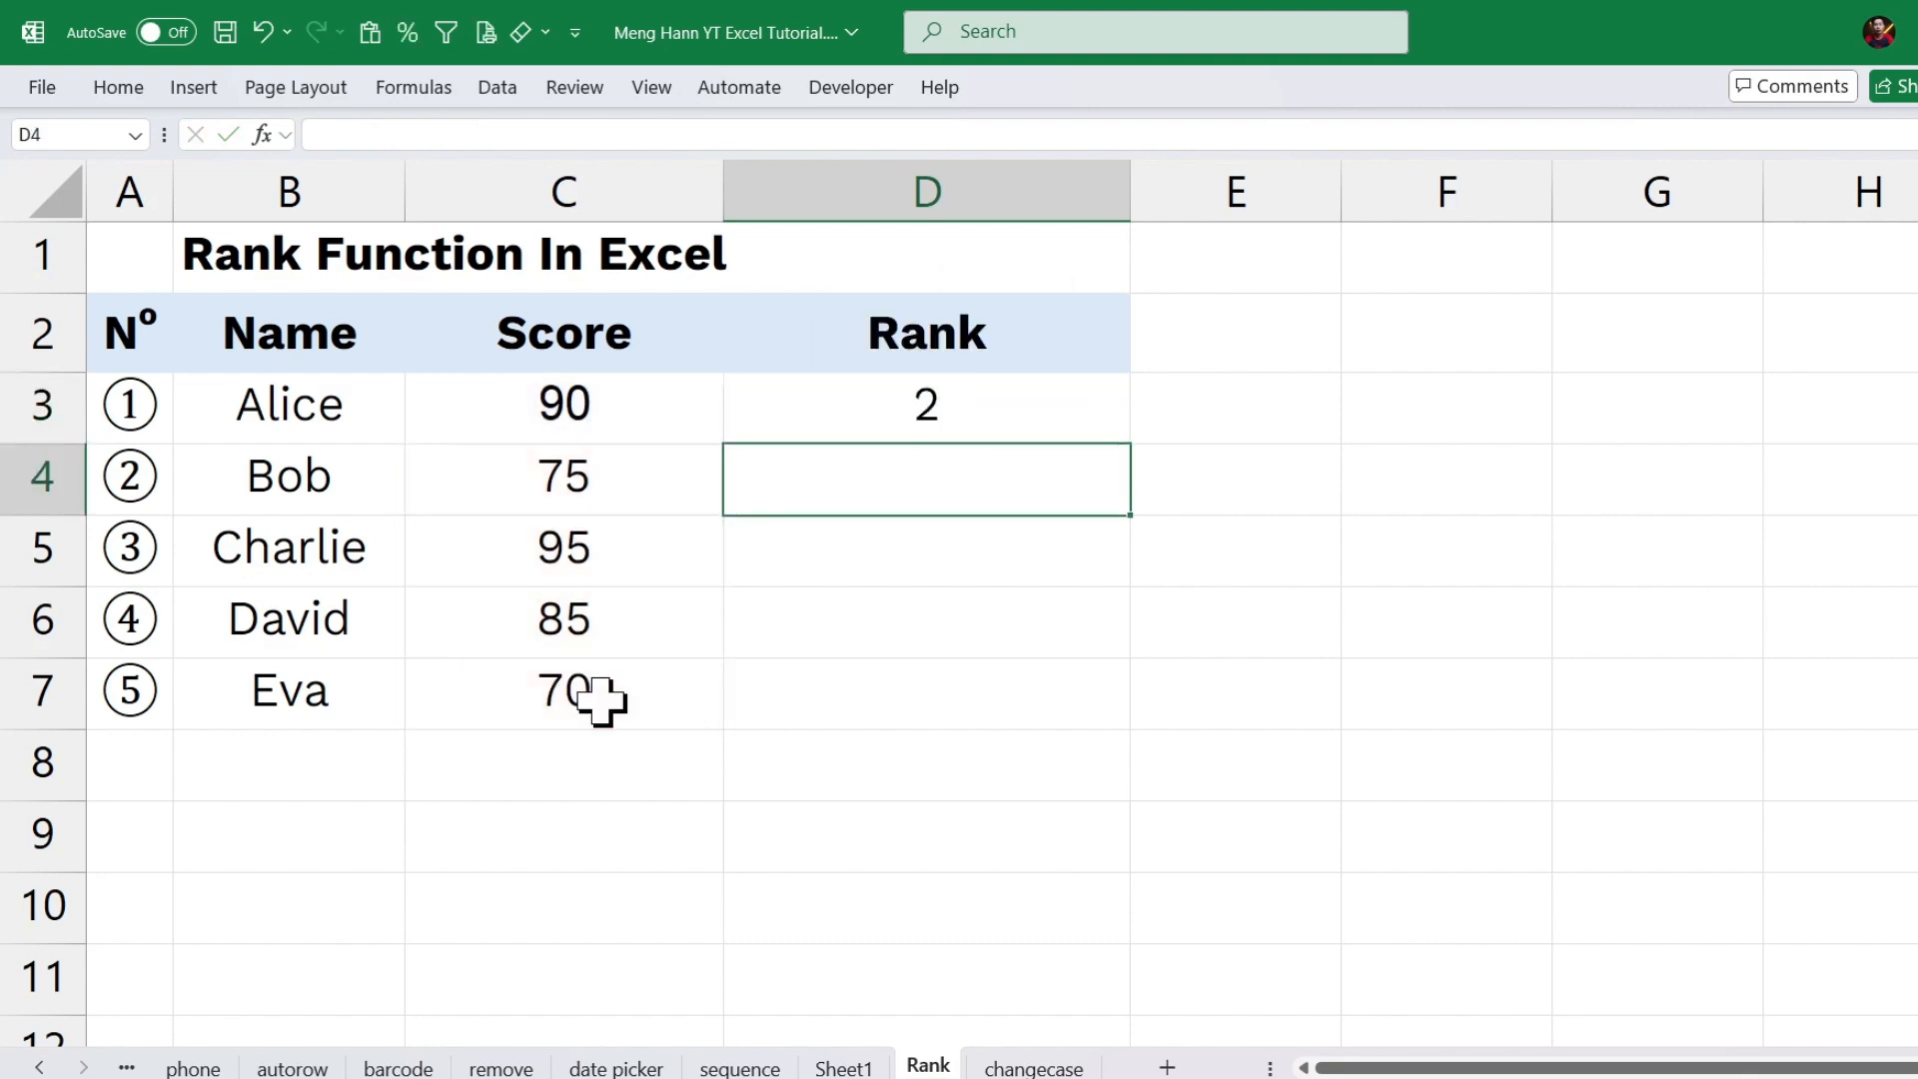
# Copy the rank formula from D3 down through D7.
pyautogui.click(620, 415)
pyautogui.click(925, 415)
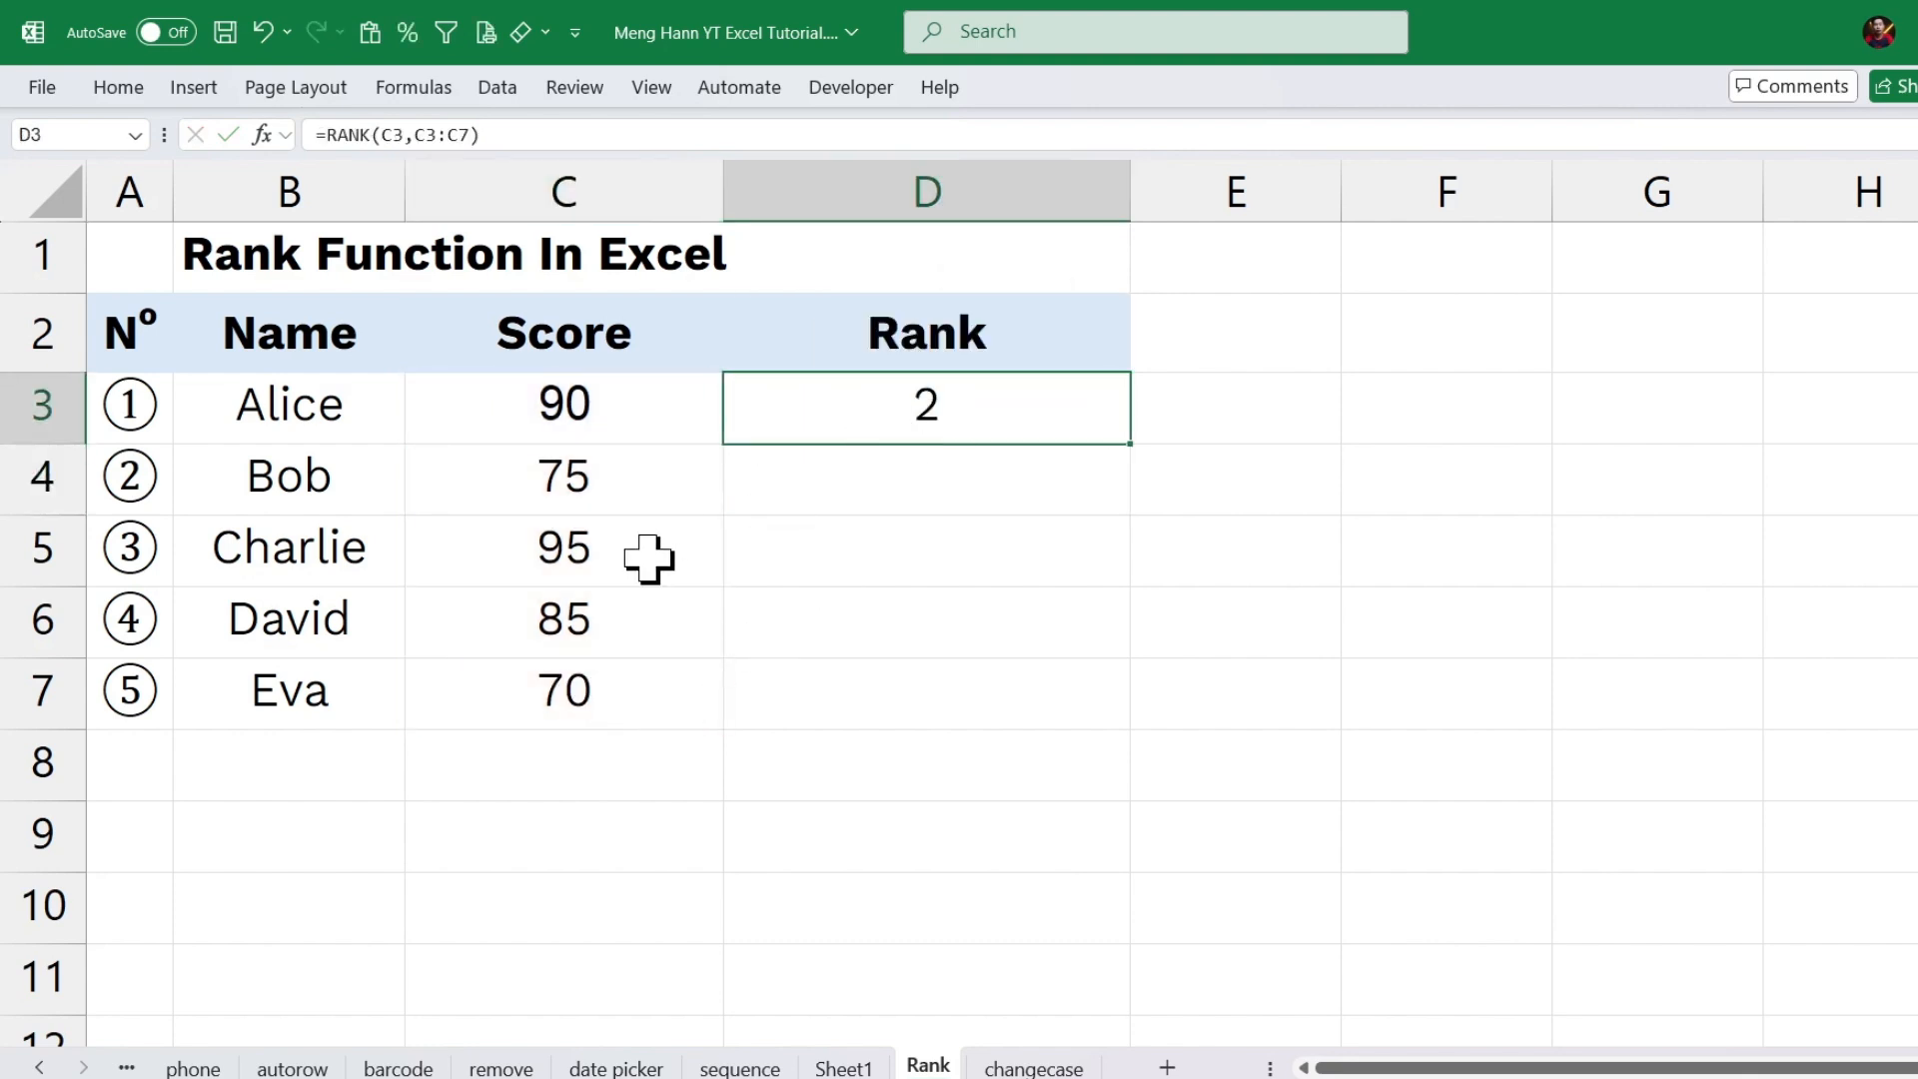
pyautogui.click(612, 556)
pyautogui.click(964, 422)
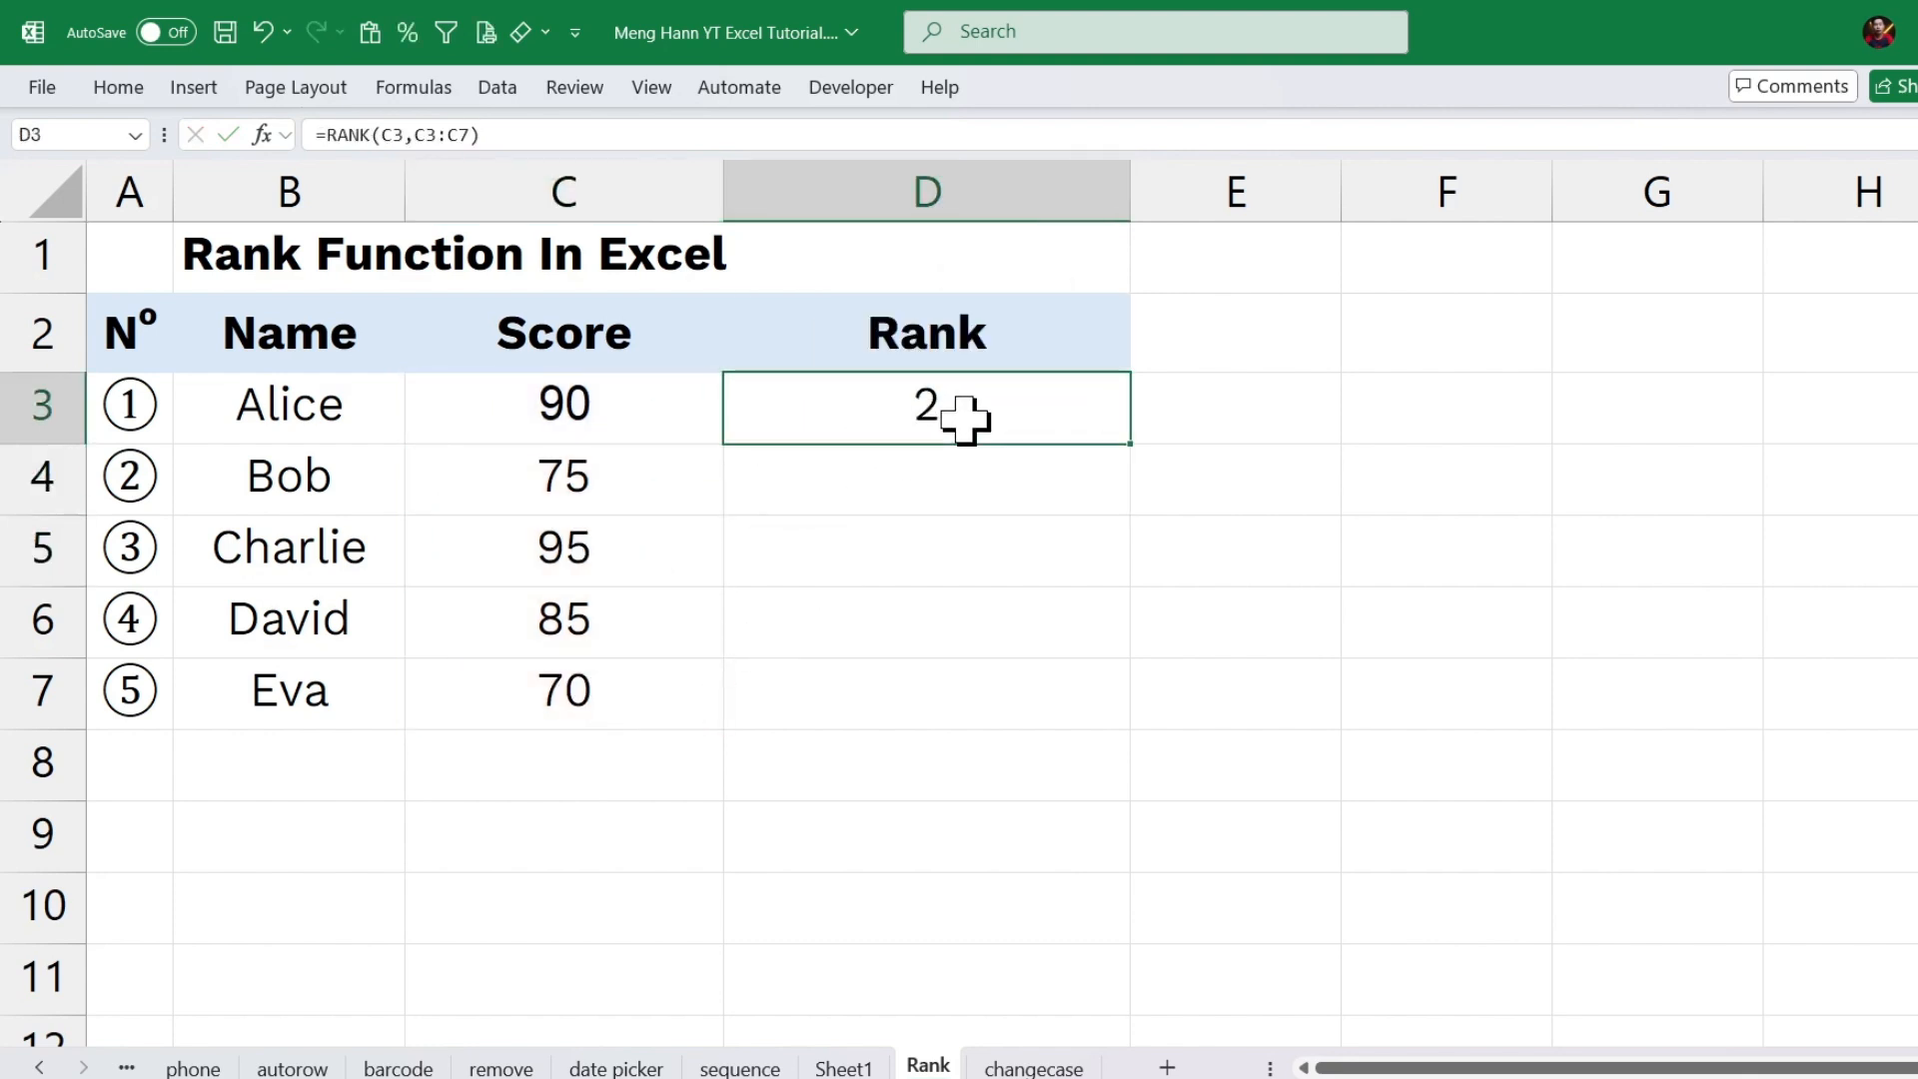
pyautogui.moveTo(1130, 444); pyautogui.dragTo(1121, 715)
# Examine the copied ranks against the scores and compare the ranges referenced by the formulas in D3 and D6.
pyautogui.click(998, 629)
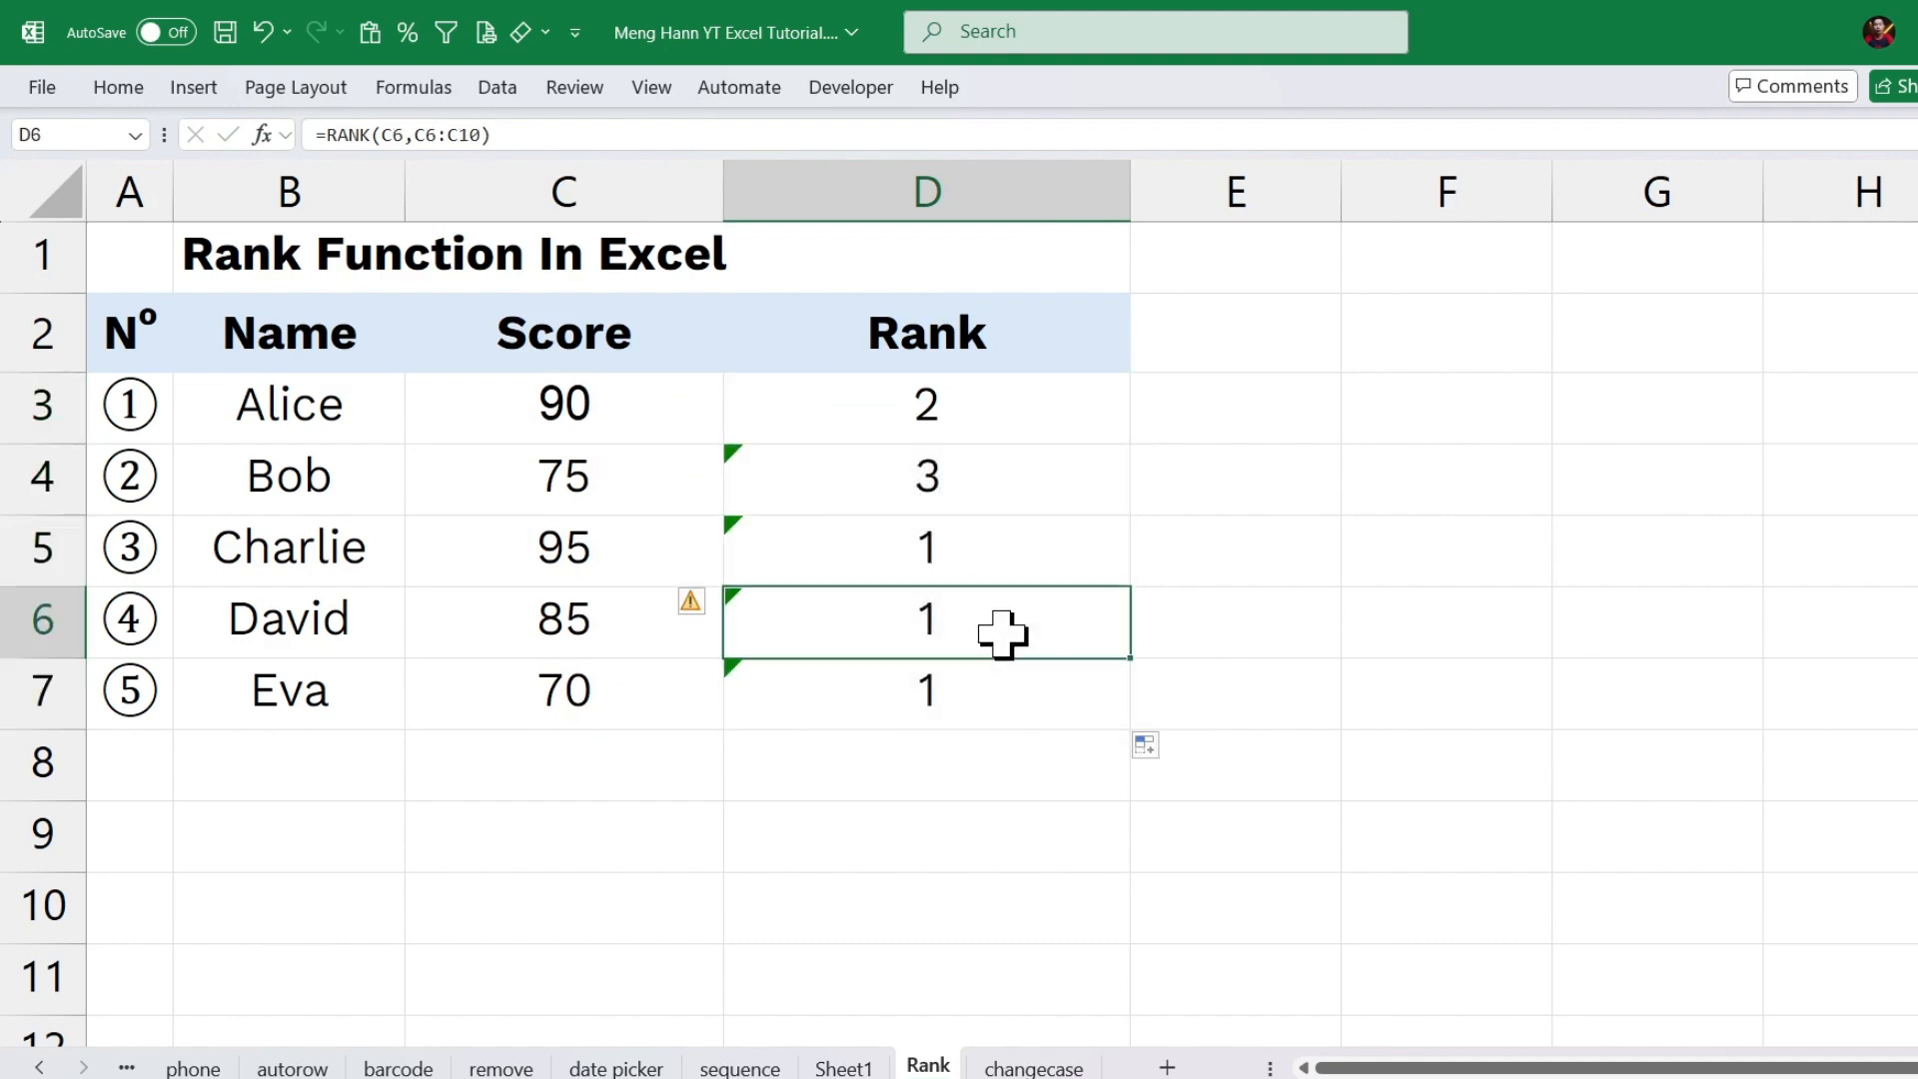
pyautogui.click(978, 544)
pyautogui.click(590, 630)
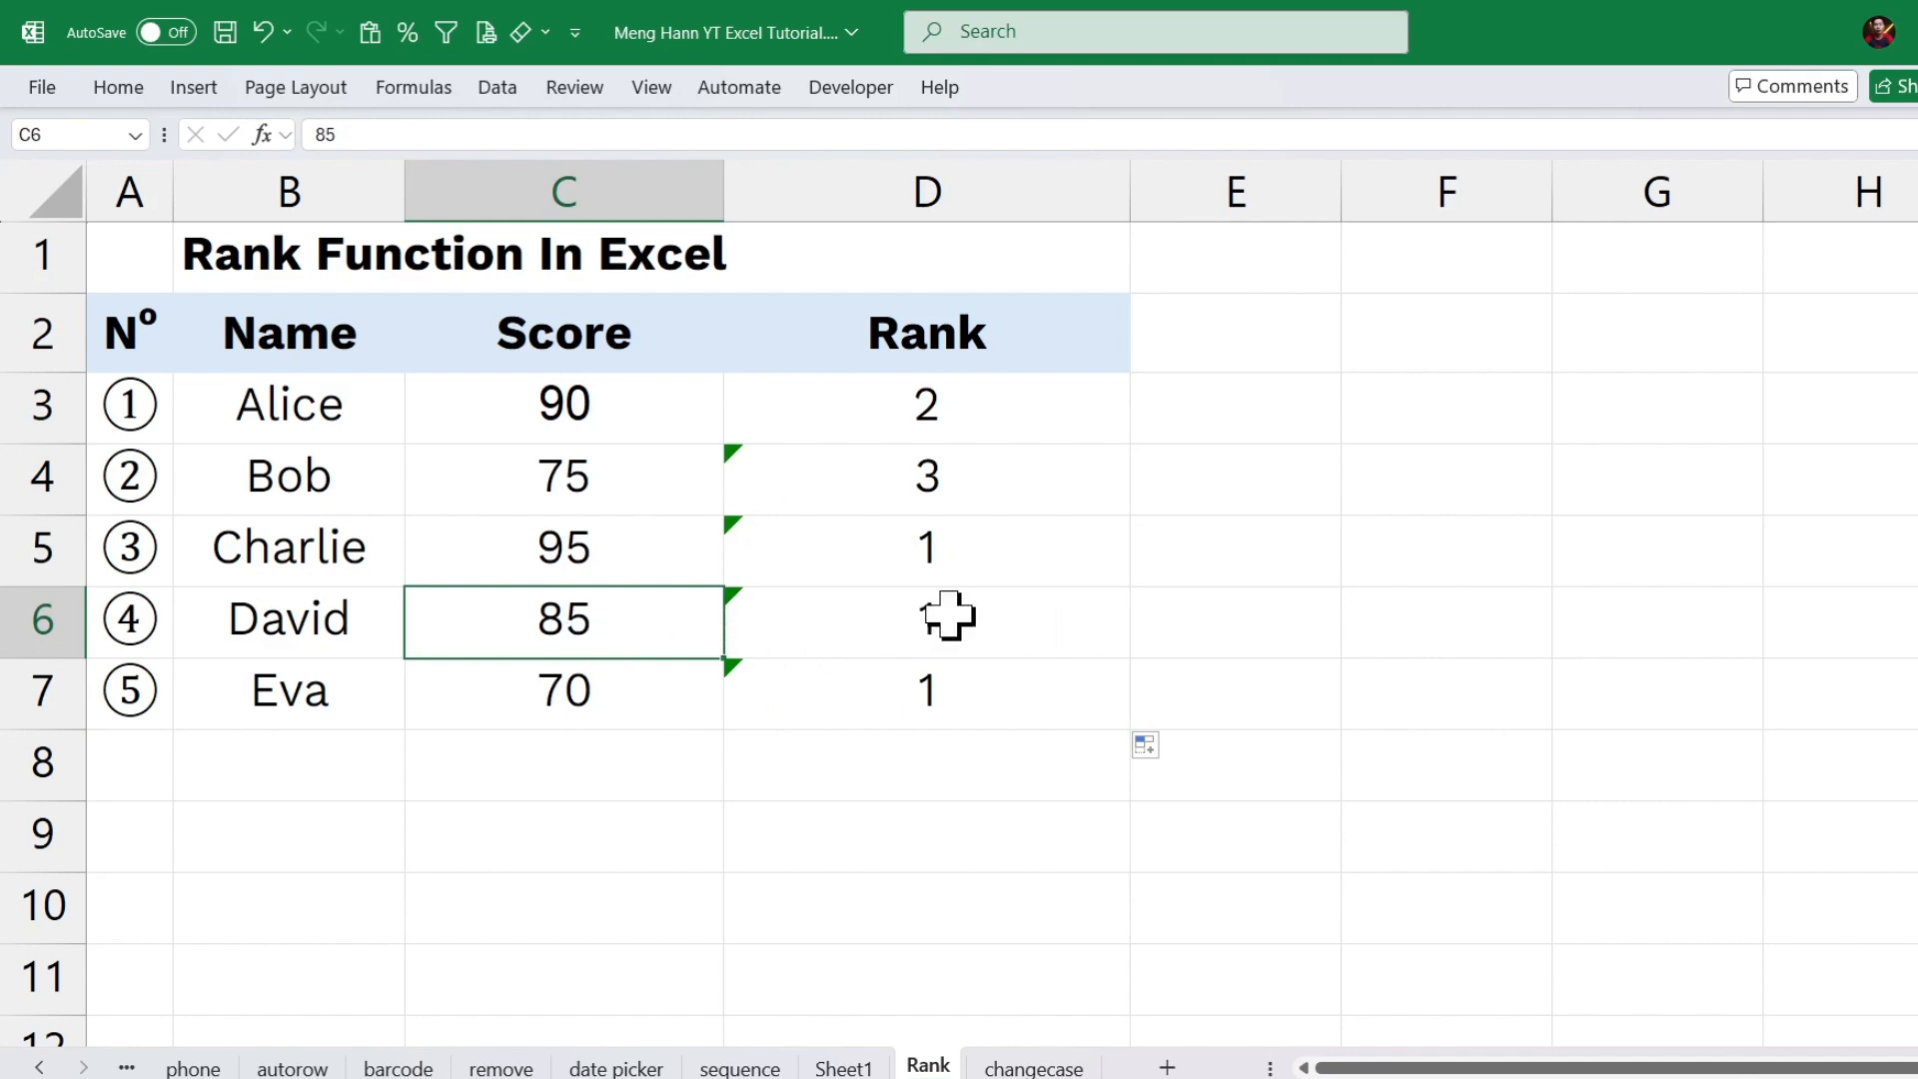
pyautogui.click(947, 615)
pyautogui.click(942, 692)
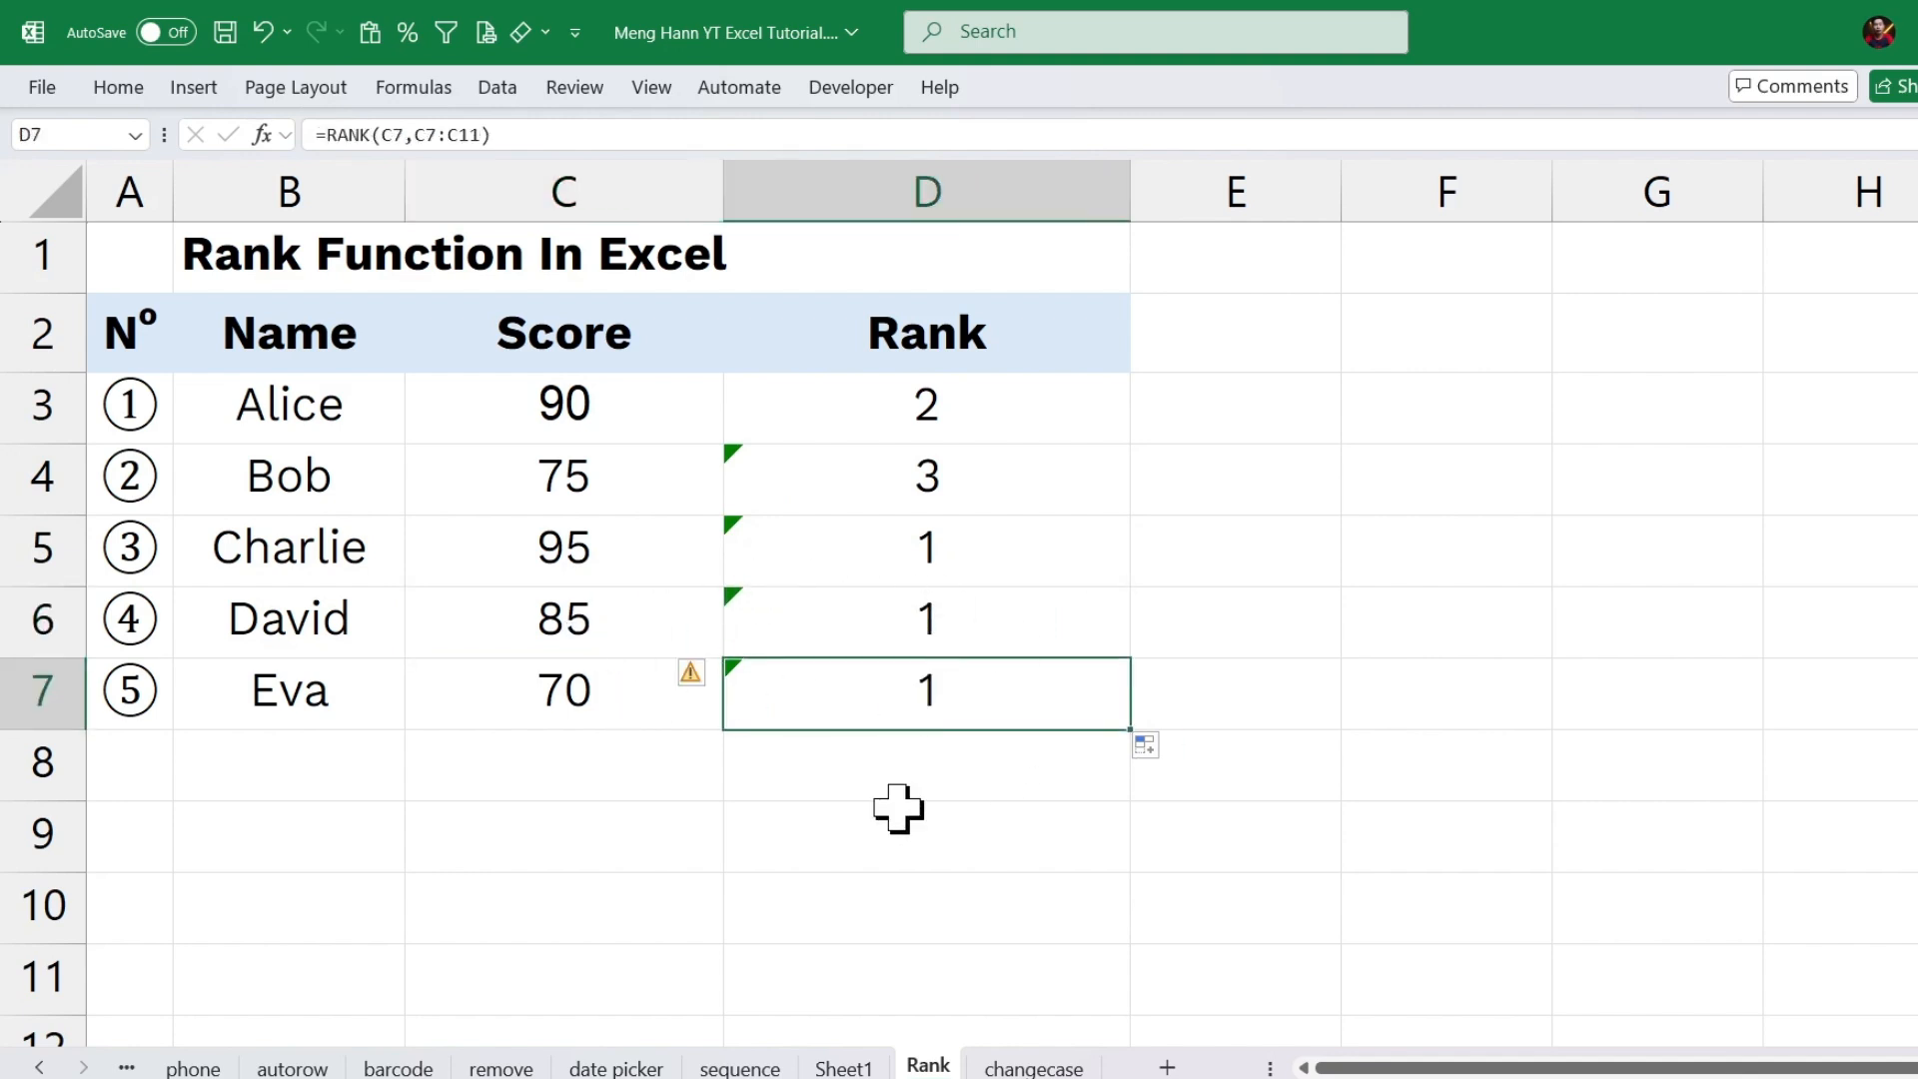
pyautogui.doubleClick(1010, 400)
pyautogui.moveTo(954, 400); pyautogui.dragTo(1095, 400)
pyautogui.click(971, 398)
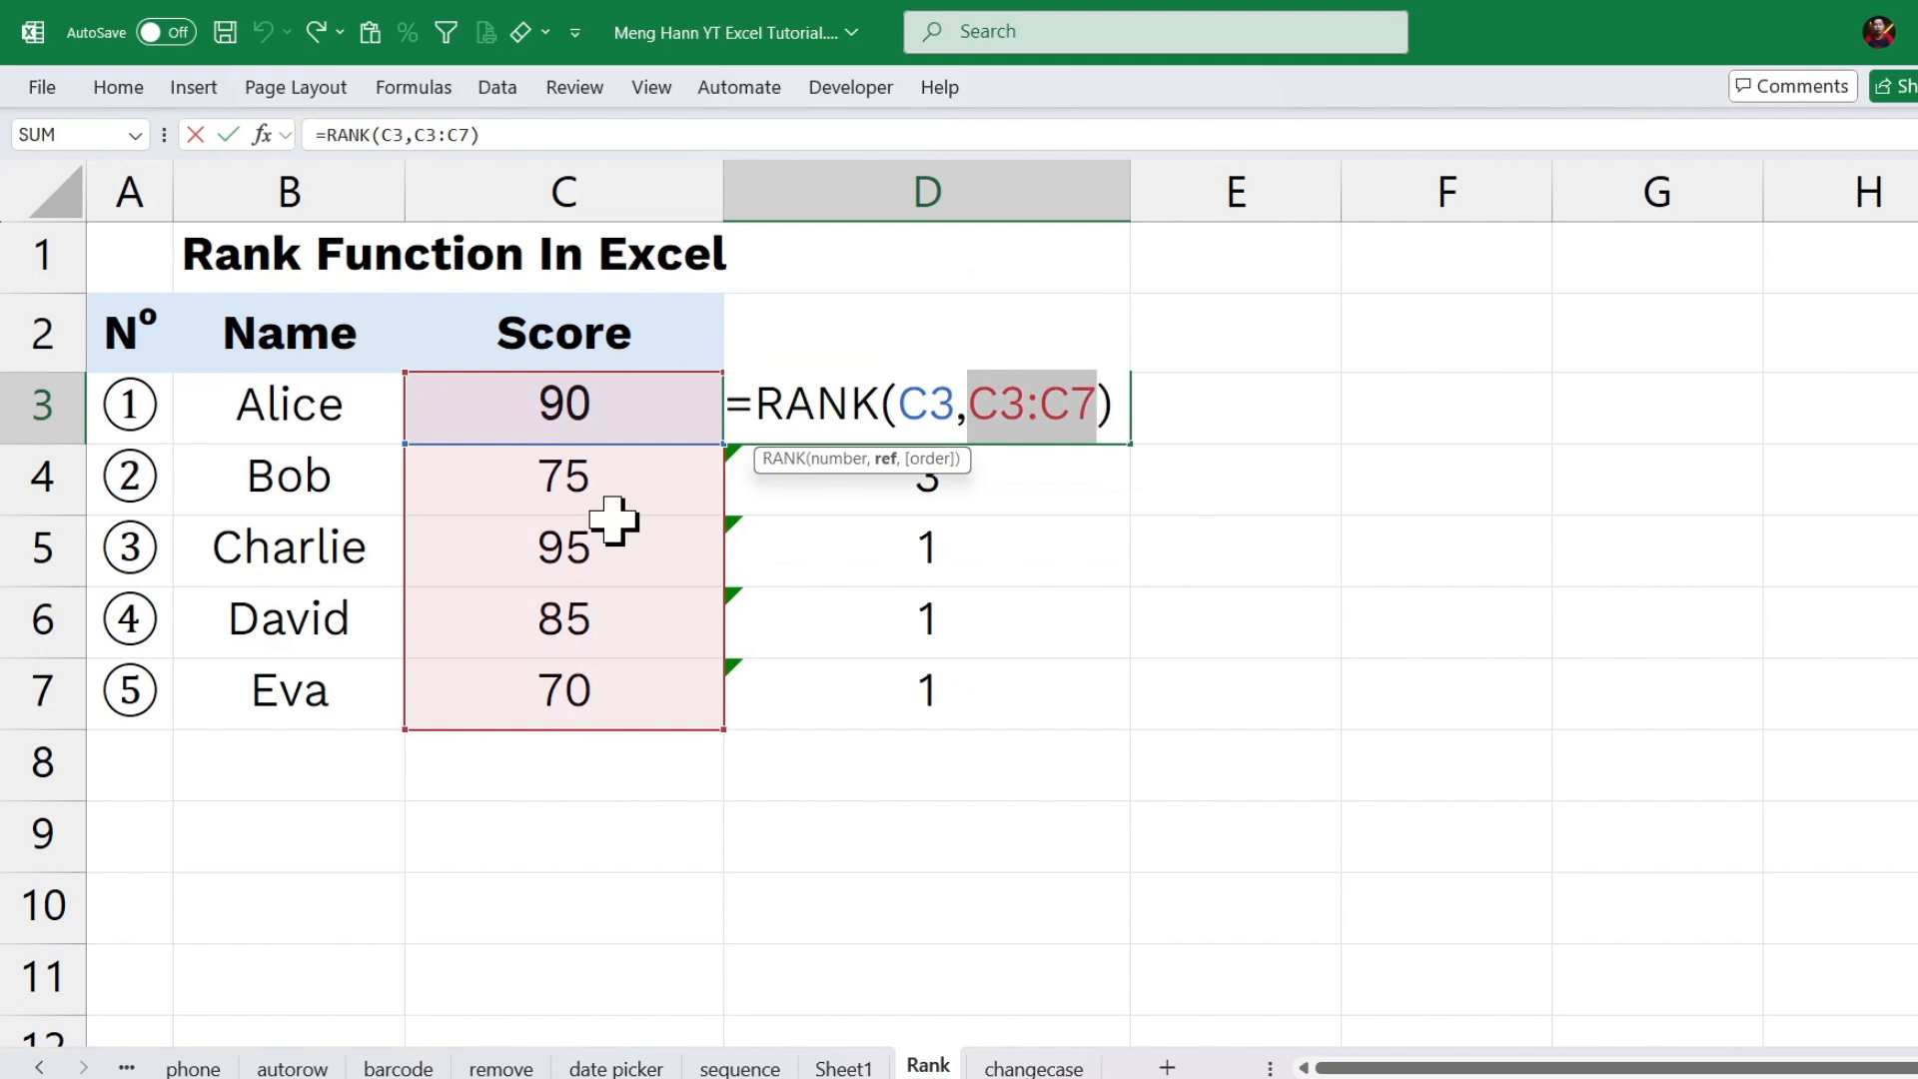
pyautogui.press('Return')
pyautogui.click(948, 617)
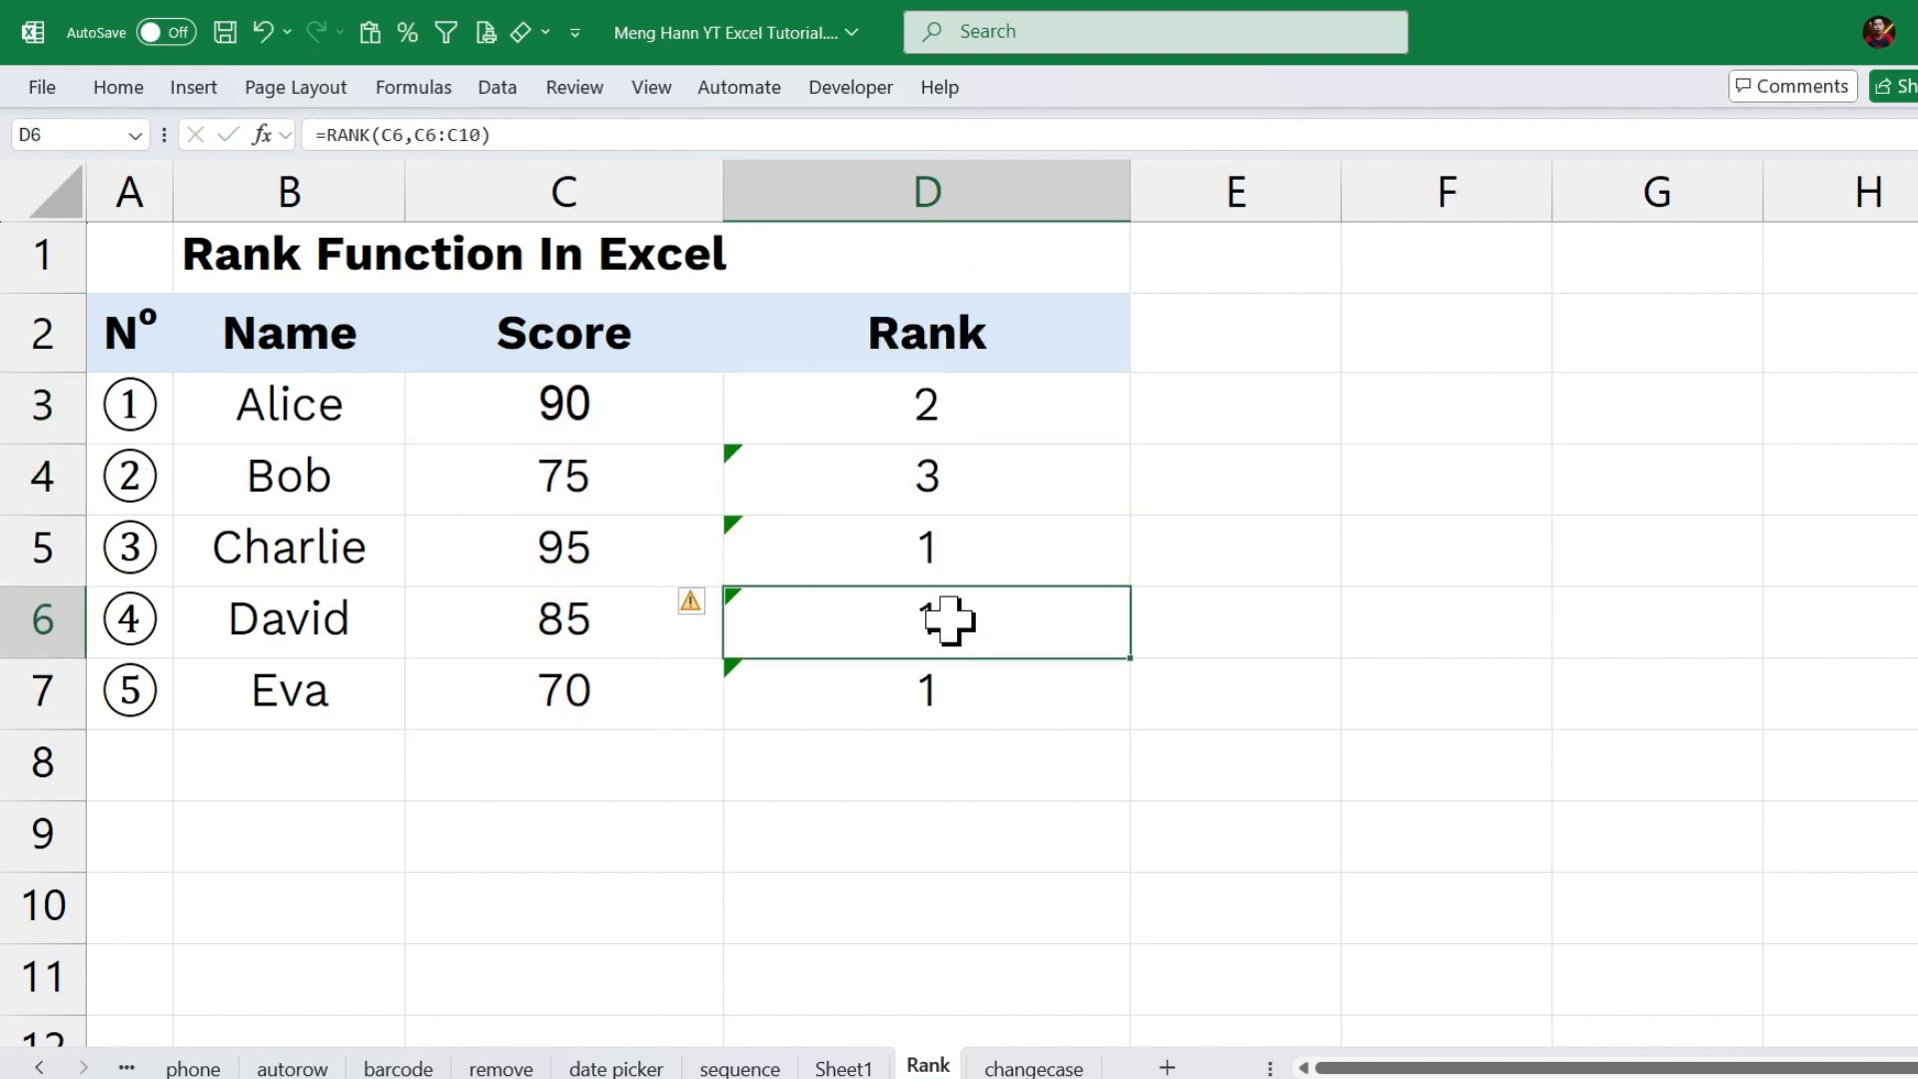
pyautogui.doubleClick(974, 621)
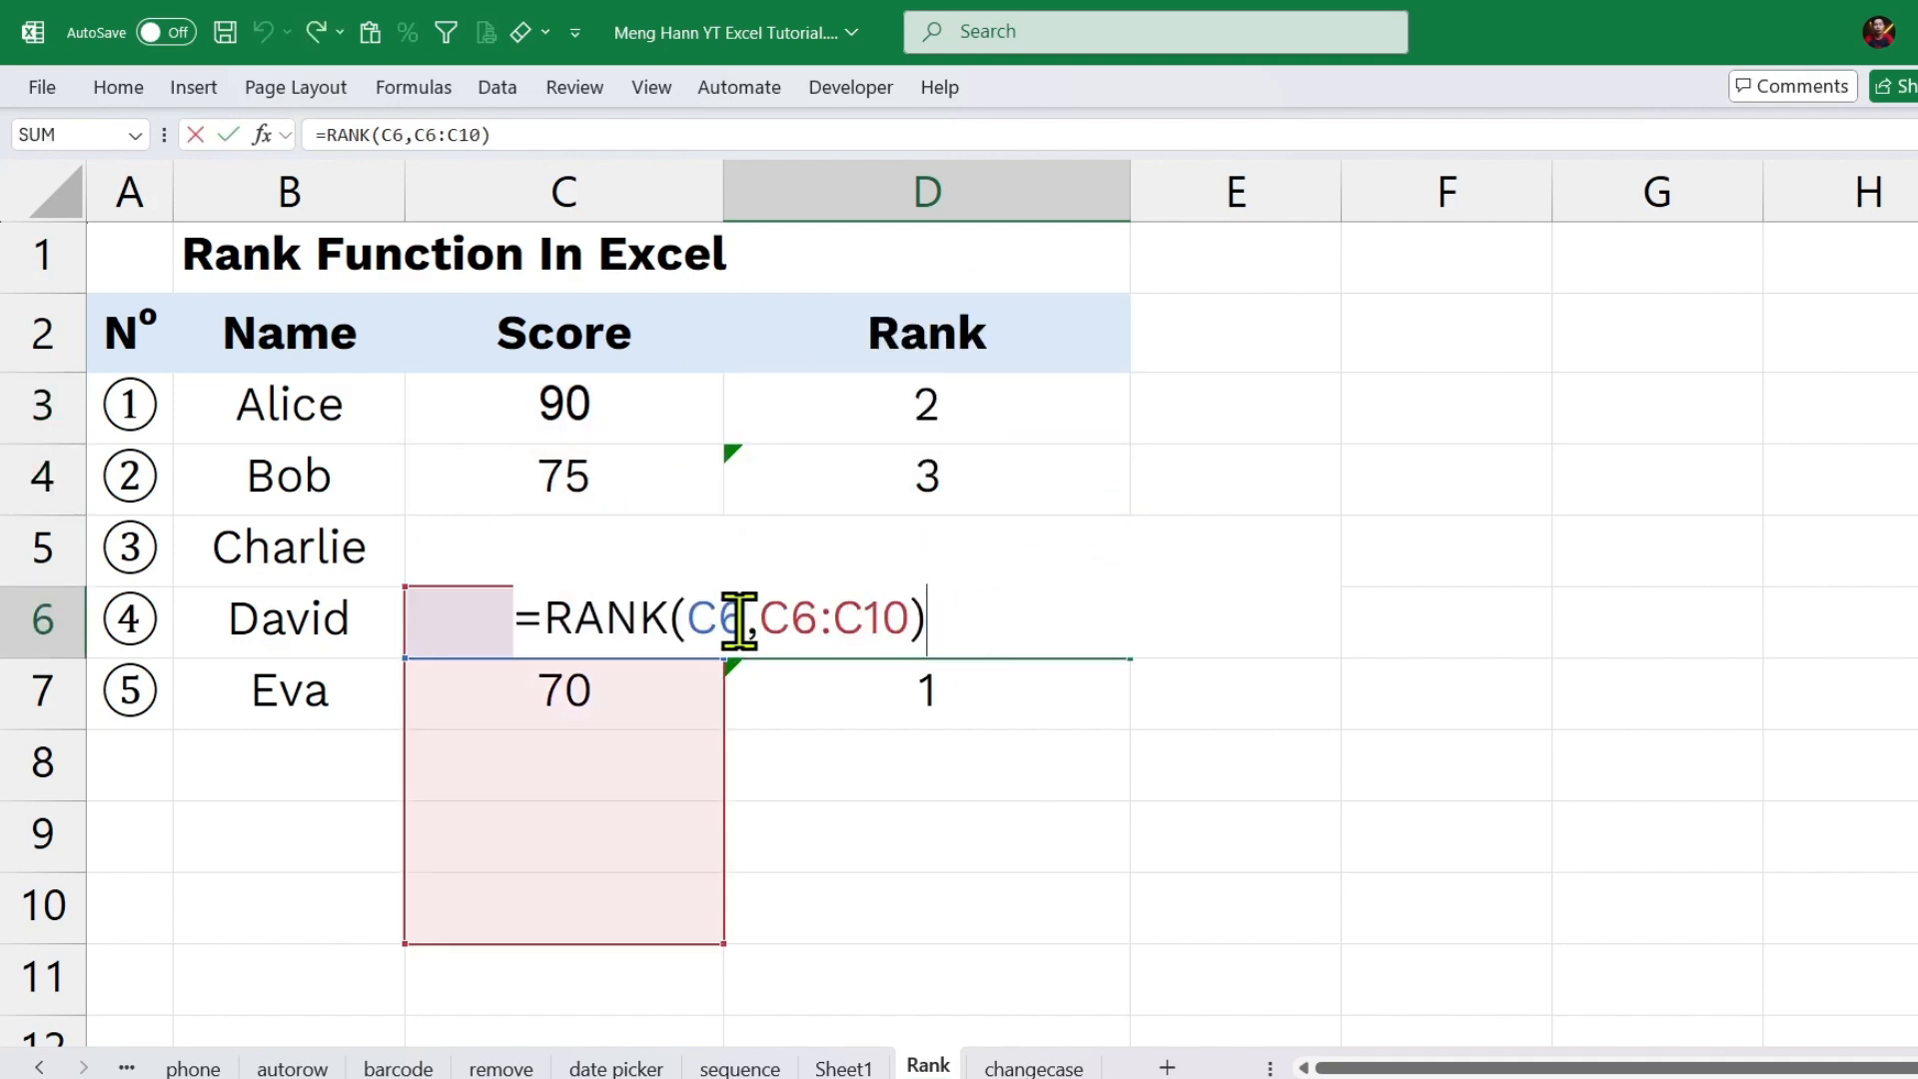
pyautogui.moveTo(744, 617); pyautogui.dragTo(687, 619)
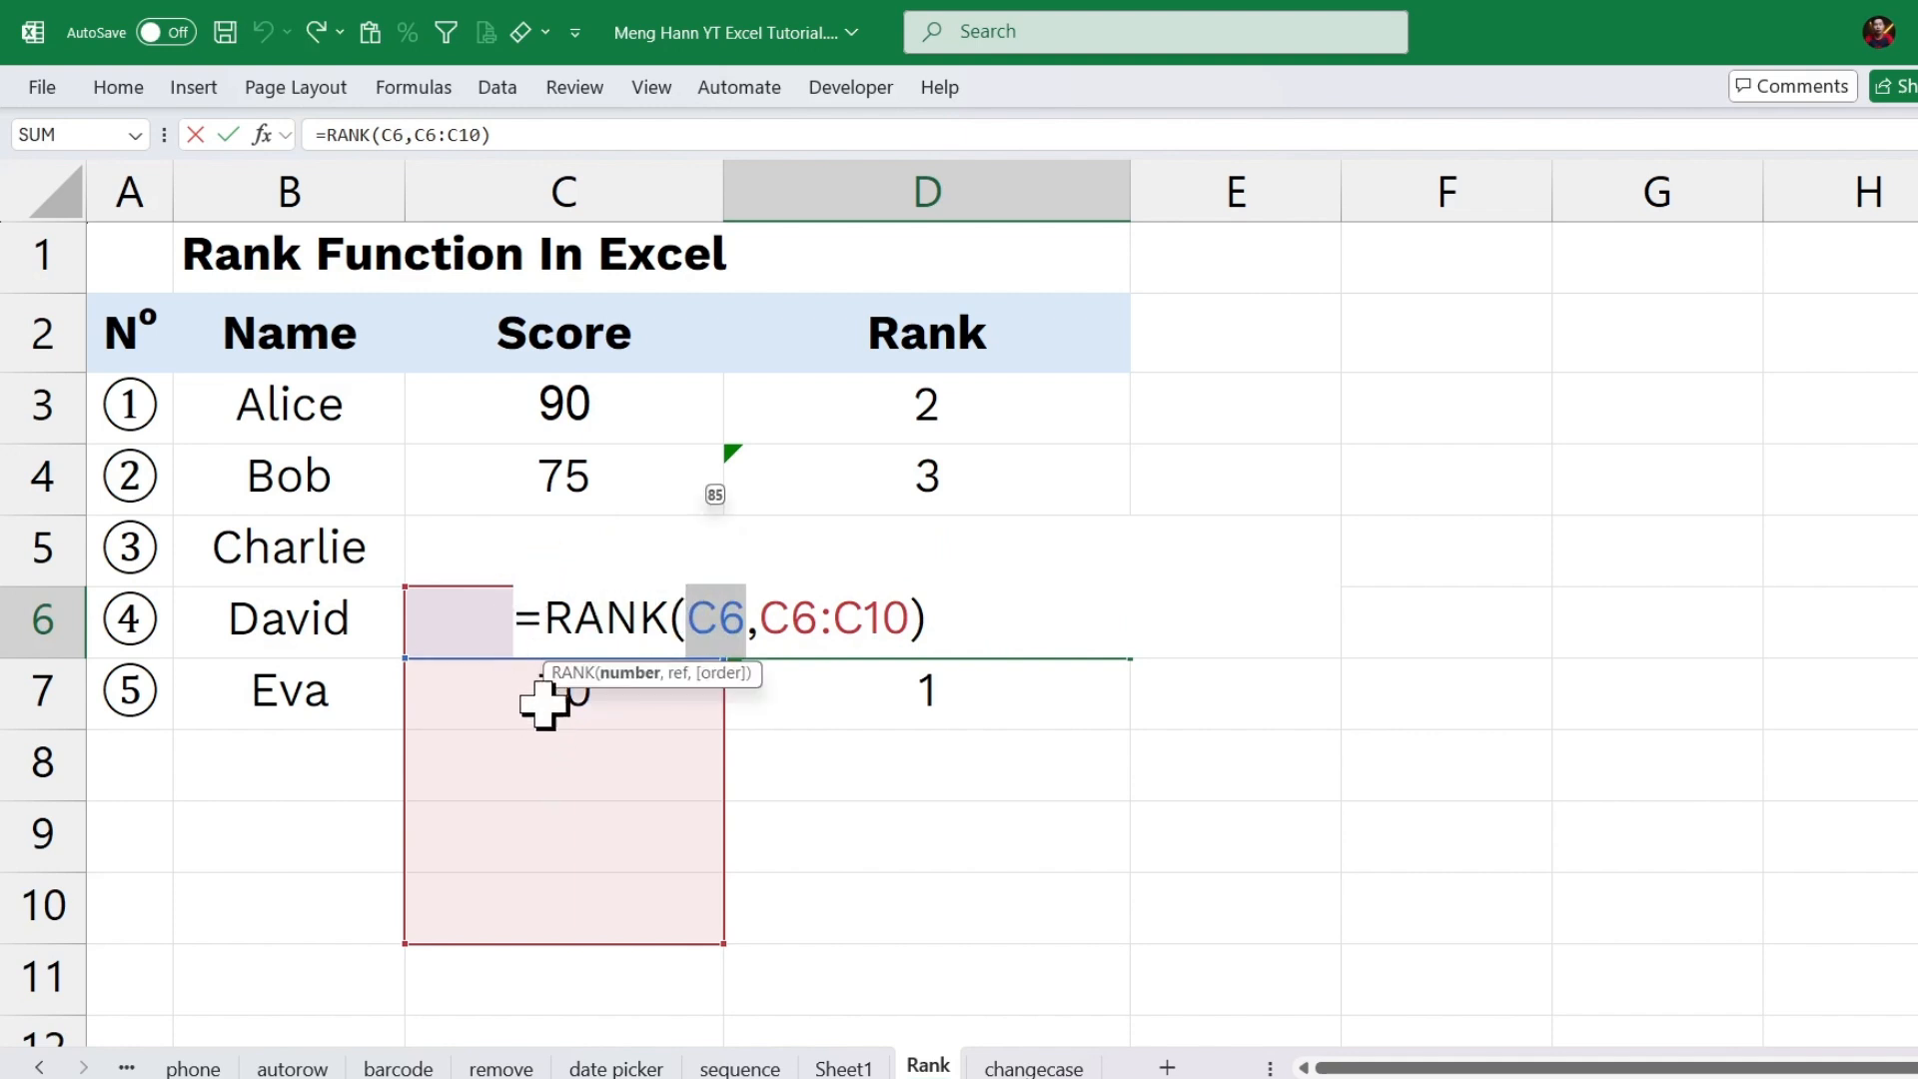
pyautogui.press('Return')
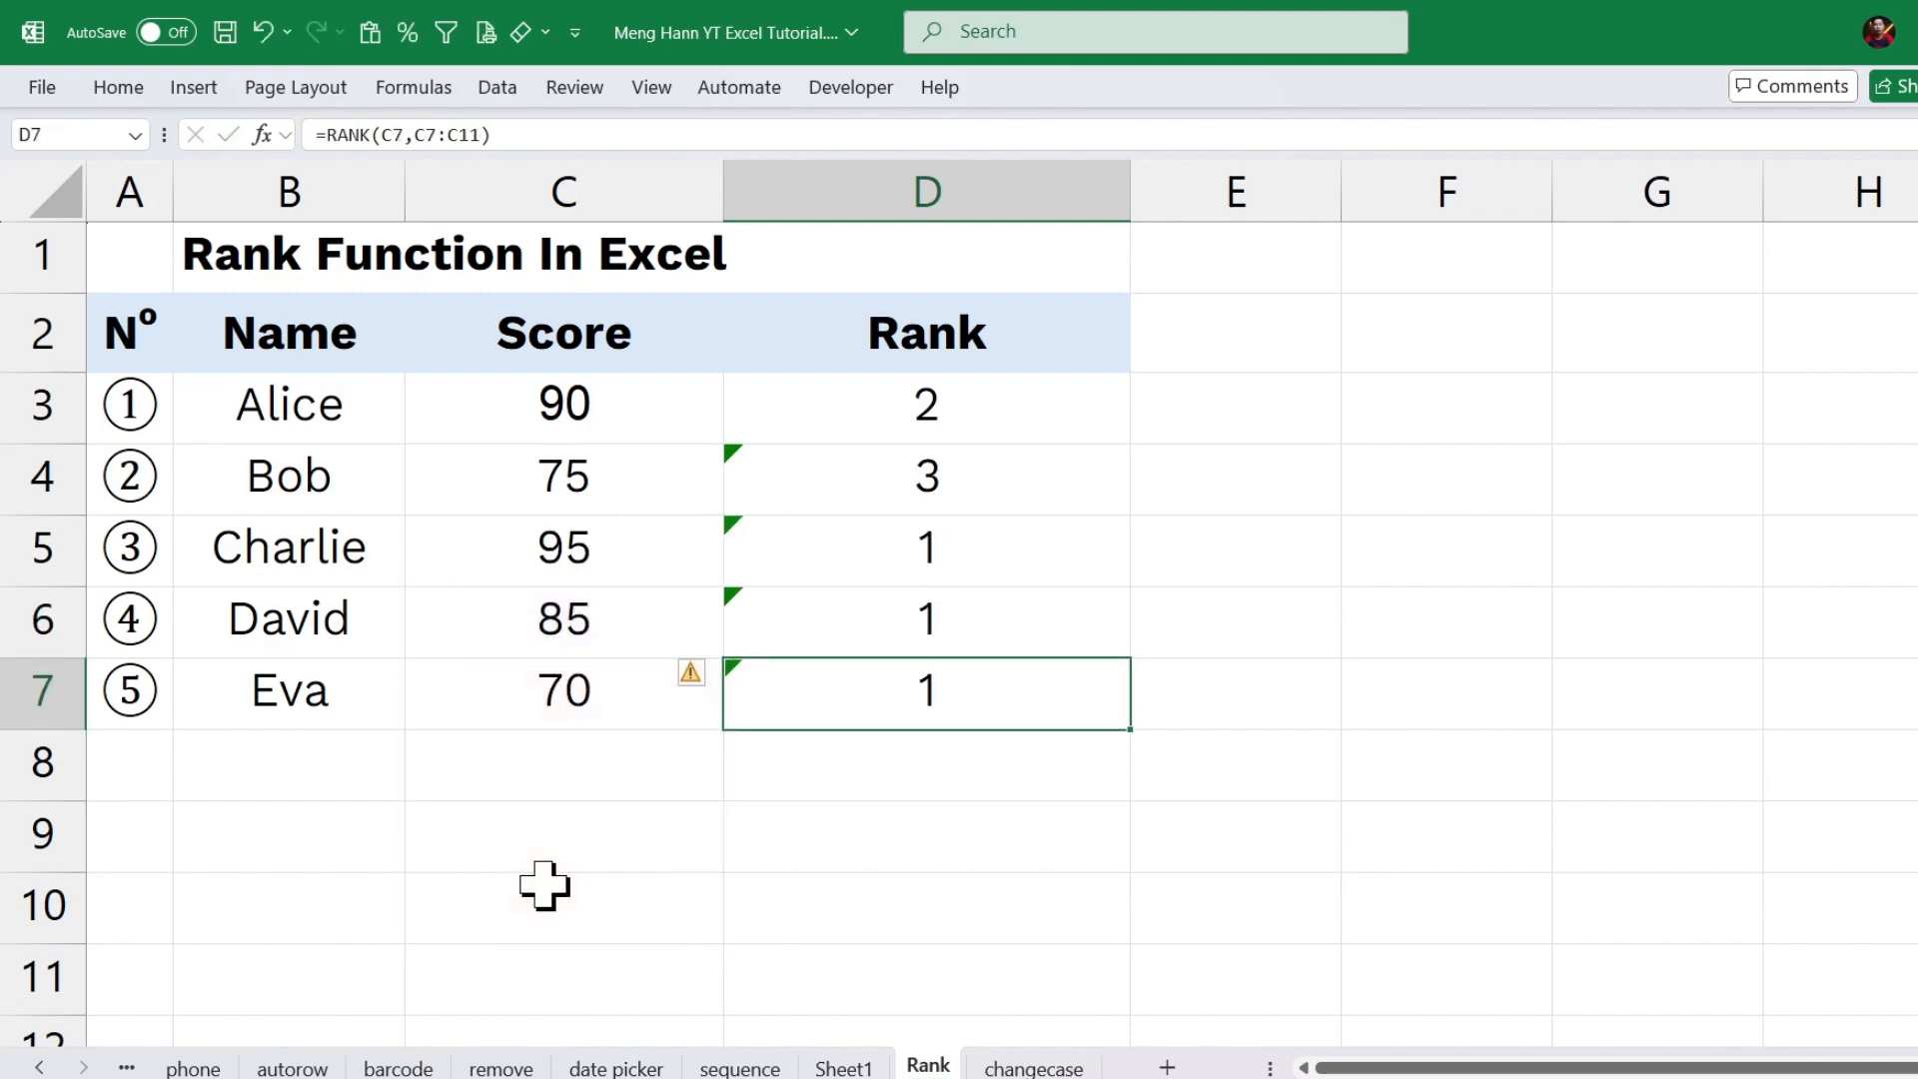
# Widen the Rank column and inspect the cell references in the D7 formula.
pyautogui.moveTo(1122, 197); pyautogui.dragTo(1203, 192)
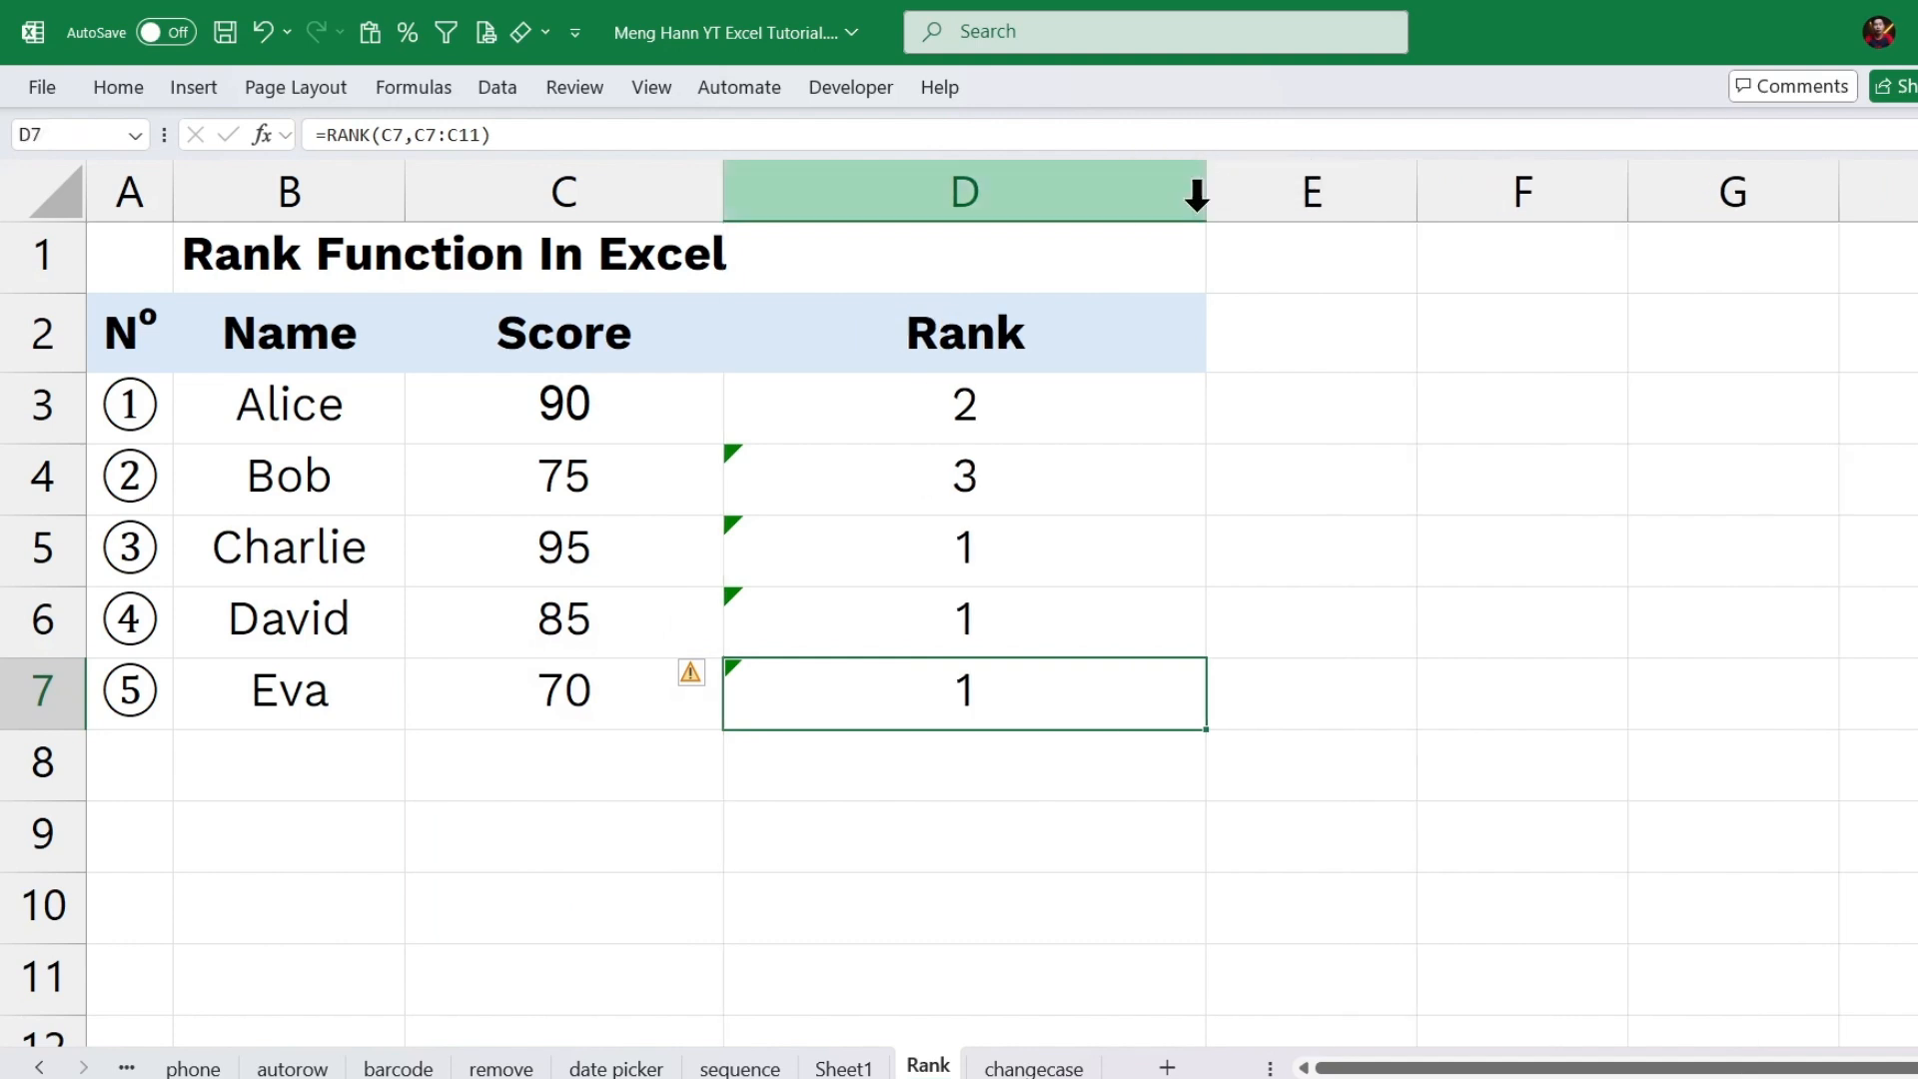
pyautogui.doubleClick(1031, 705)
pyautogui.click(1013, 699)
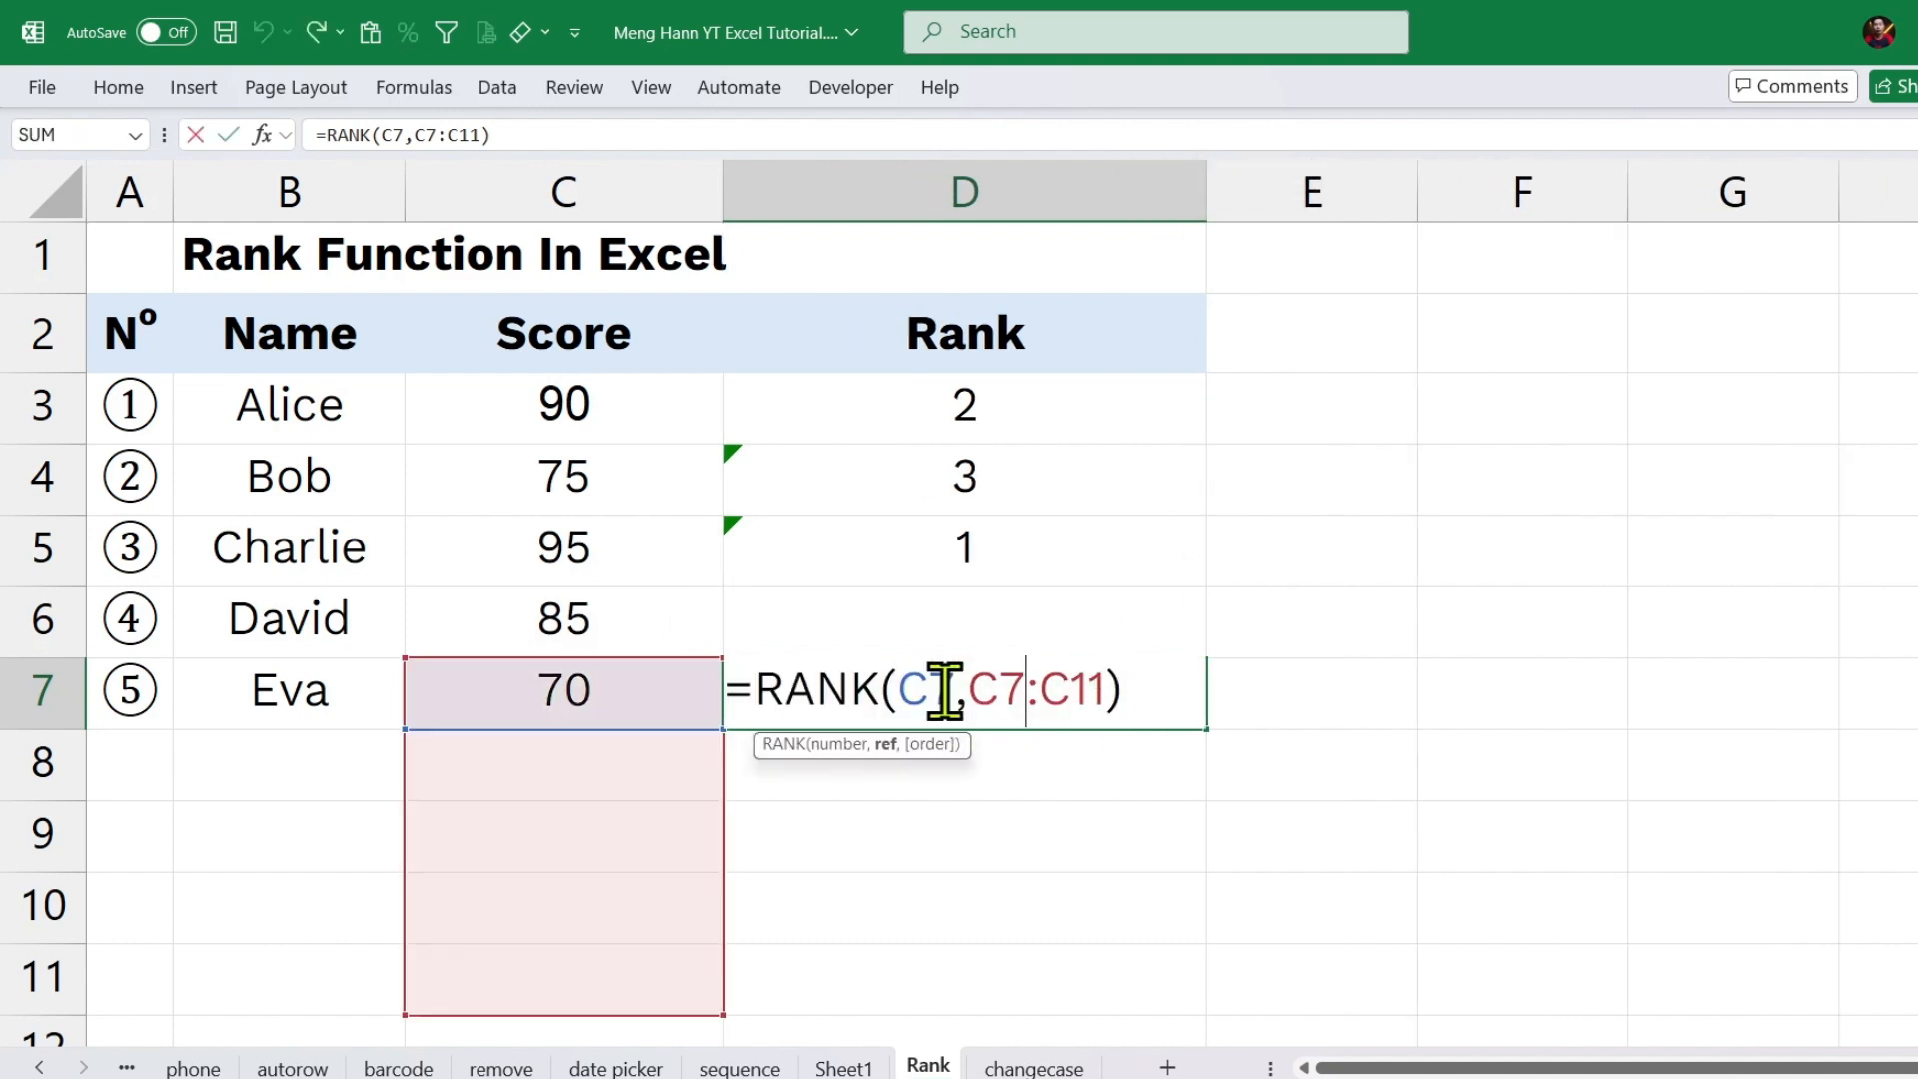
pyautogui.moveTo(954, 689); pyautogui.dragTo(899, 689)
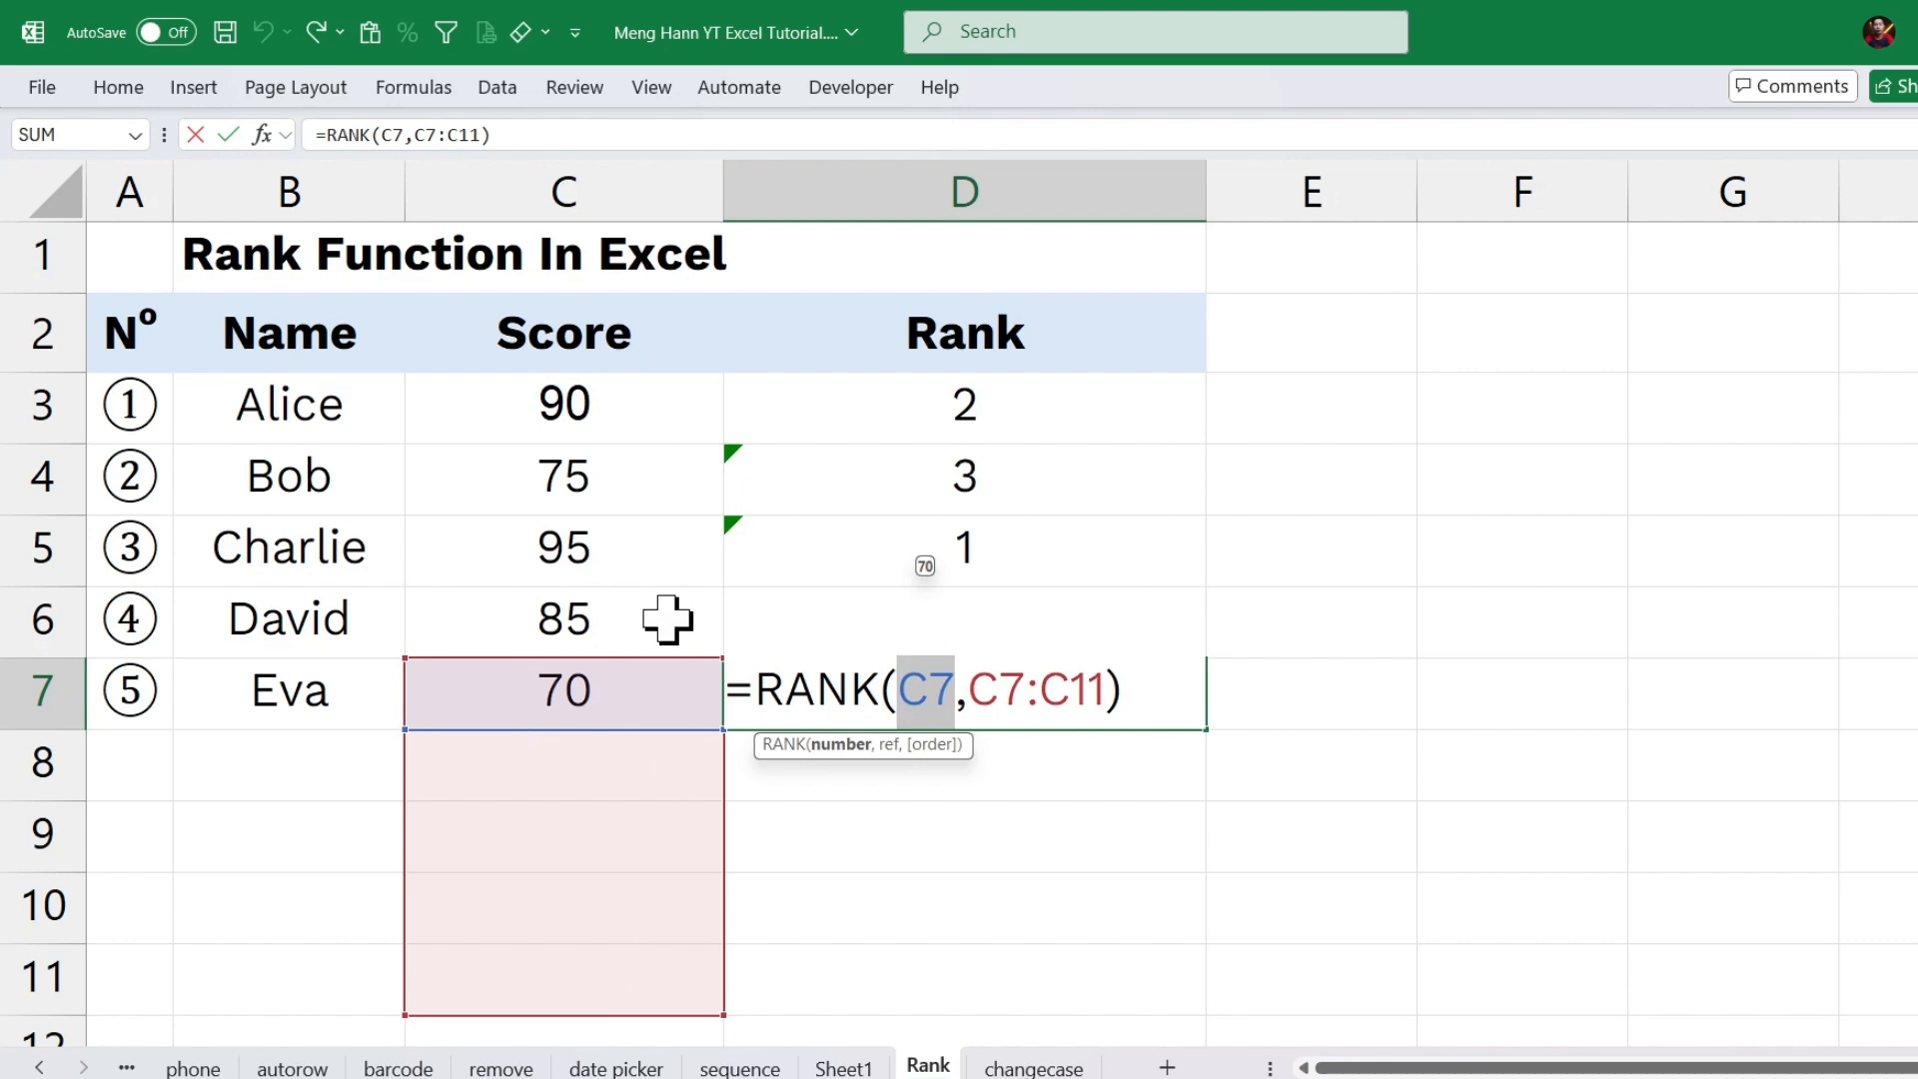
pyautogui.press('Return')
# Change the ranking range in the D3 formula to the absolute reference $C$3:$C$7.
pyautogui.doubleClick(1075, 394)
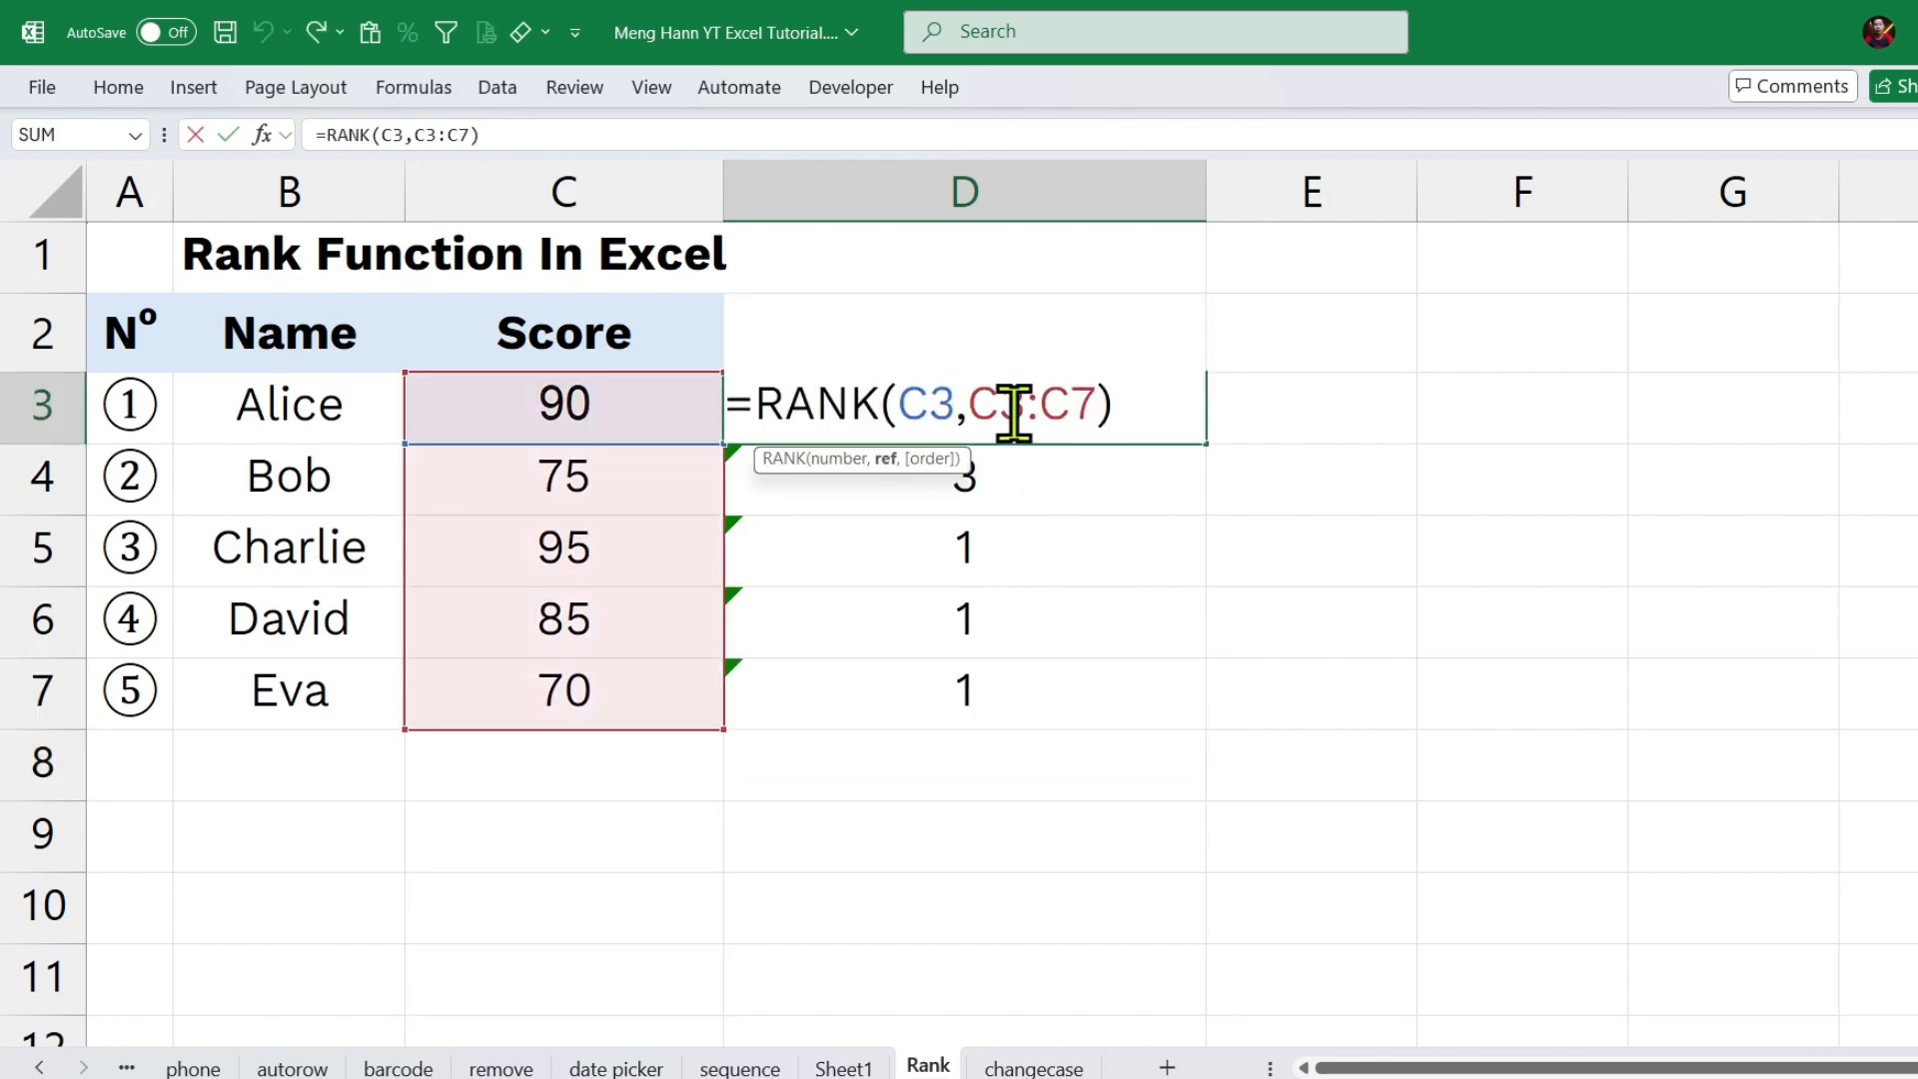
pyautogui.moveTo(969, 402); pyautogui.dragTo(1103, 430)
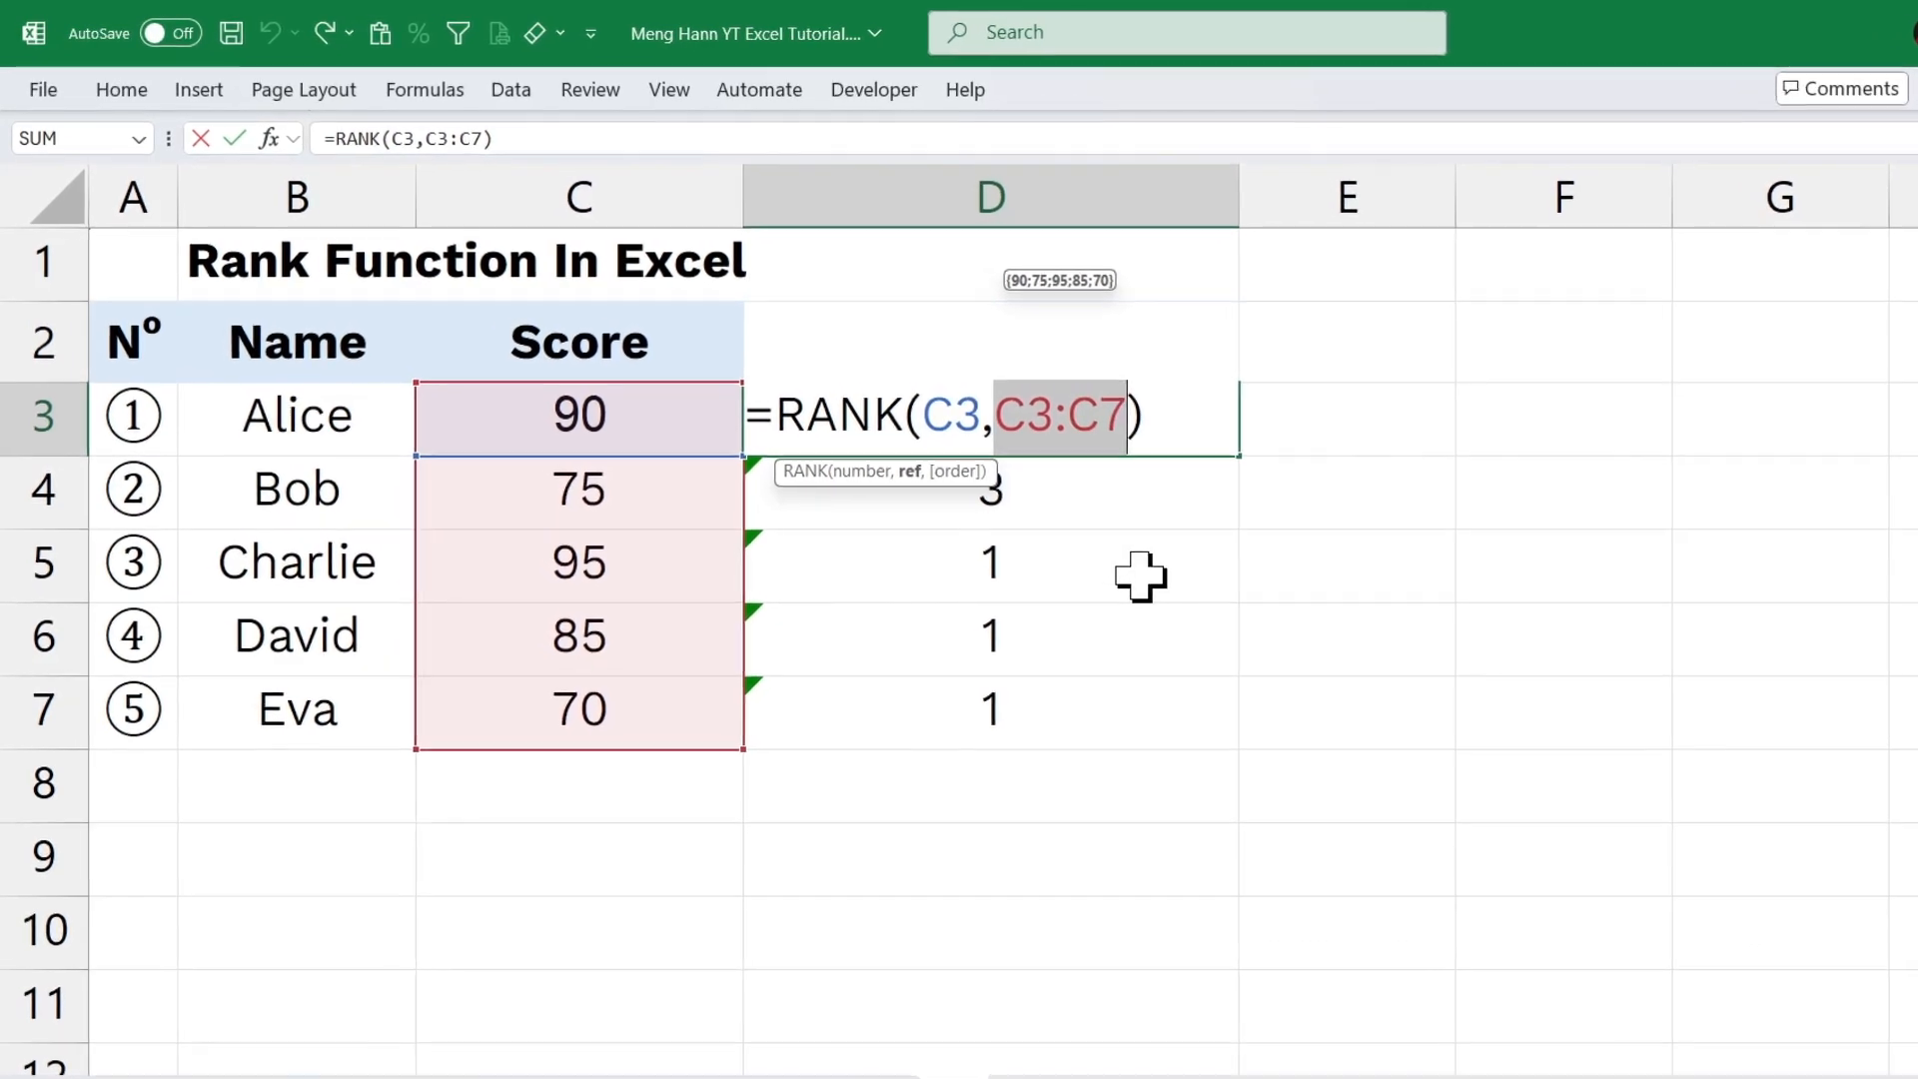
pyautogui.press('F4')
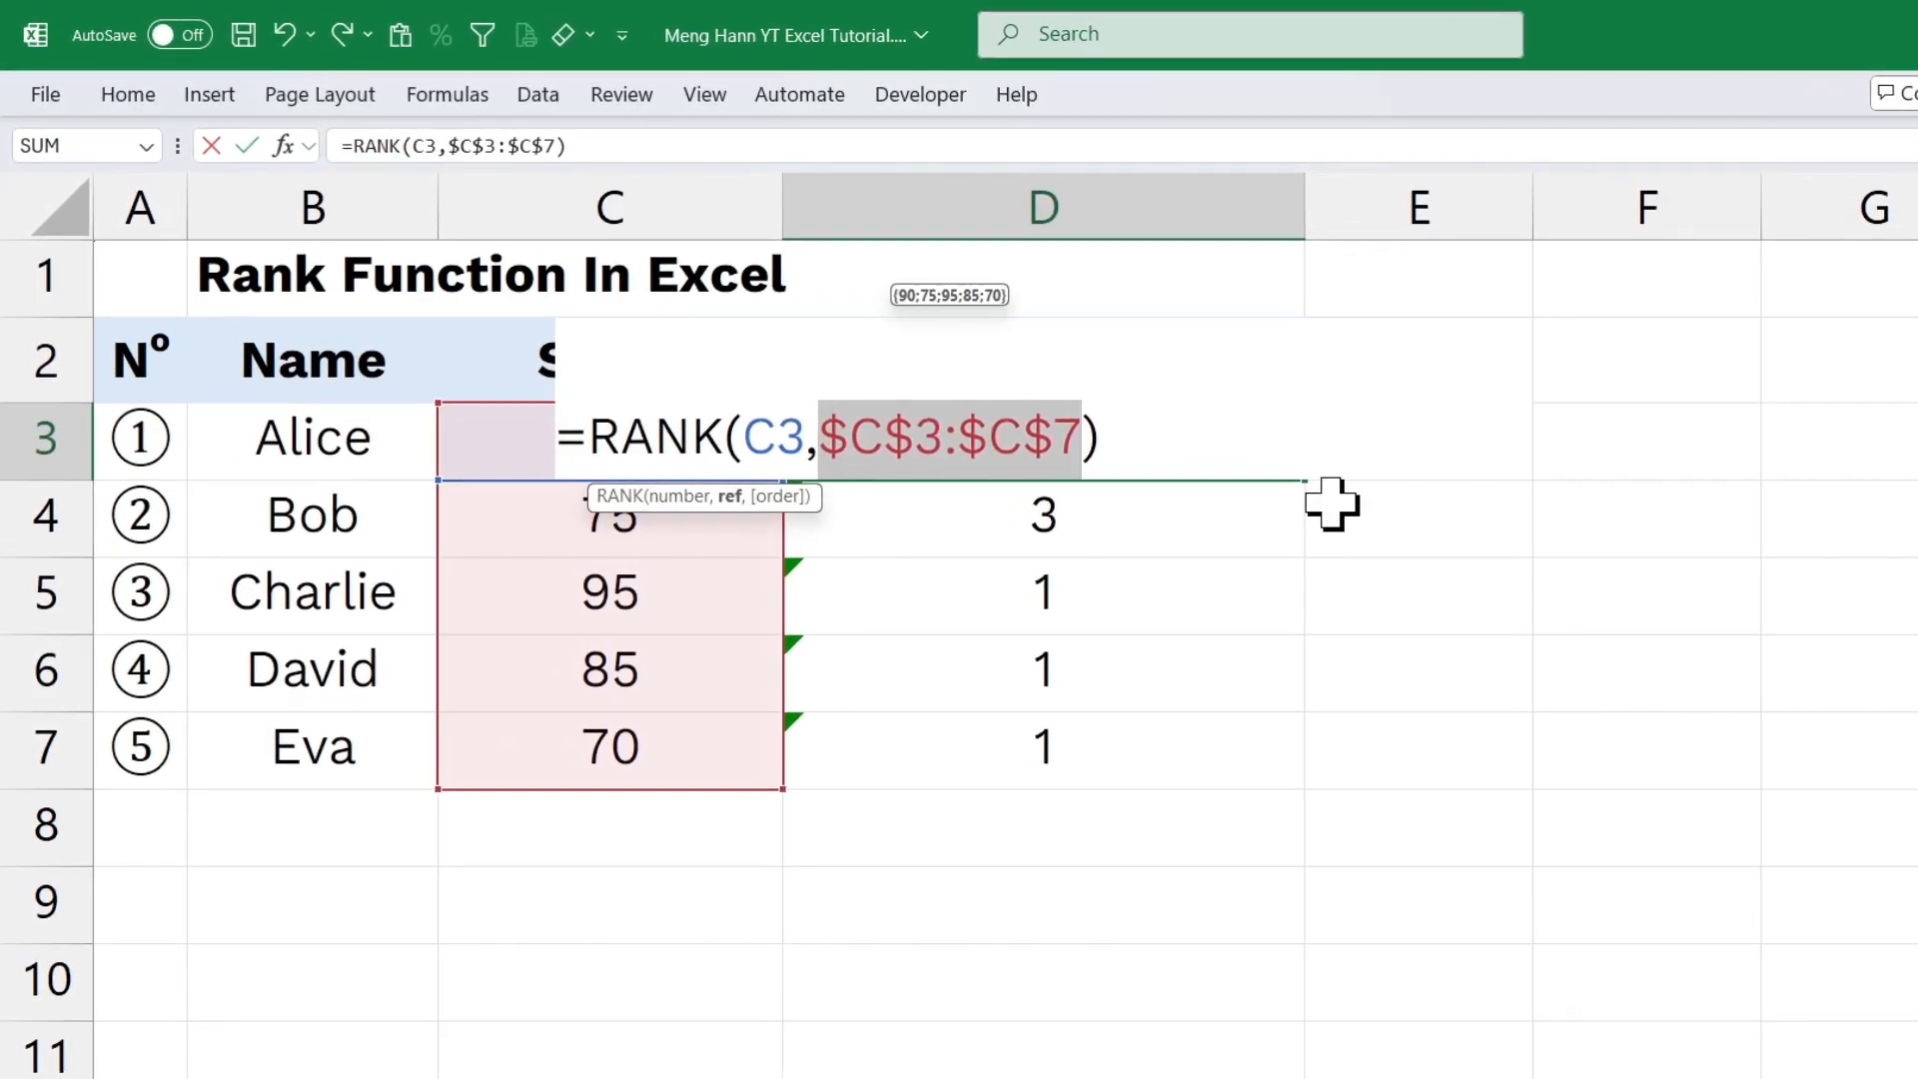
pyautogui.press('F4')
pyautogui.press('F4')
pyautogui.press('F4')
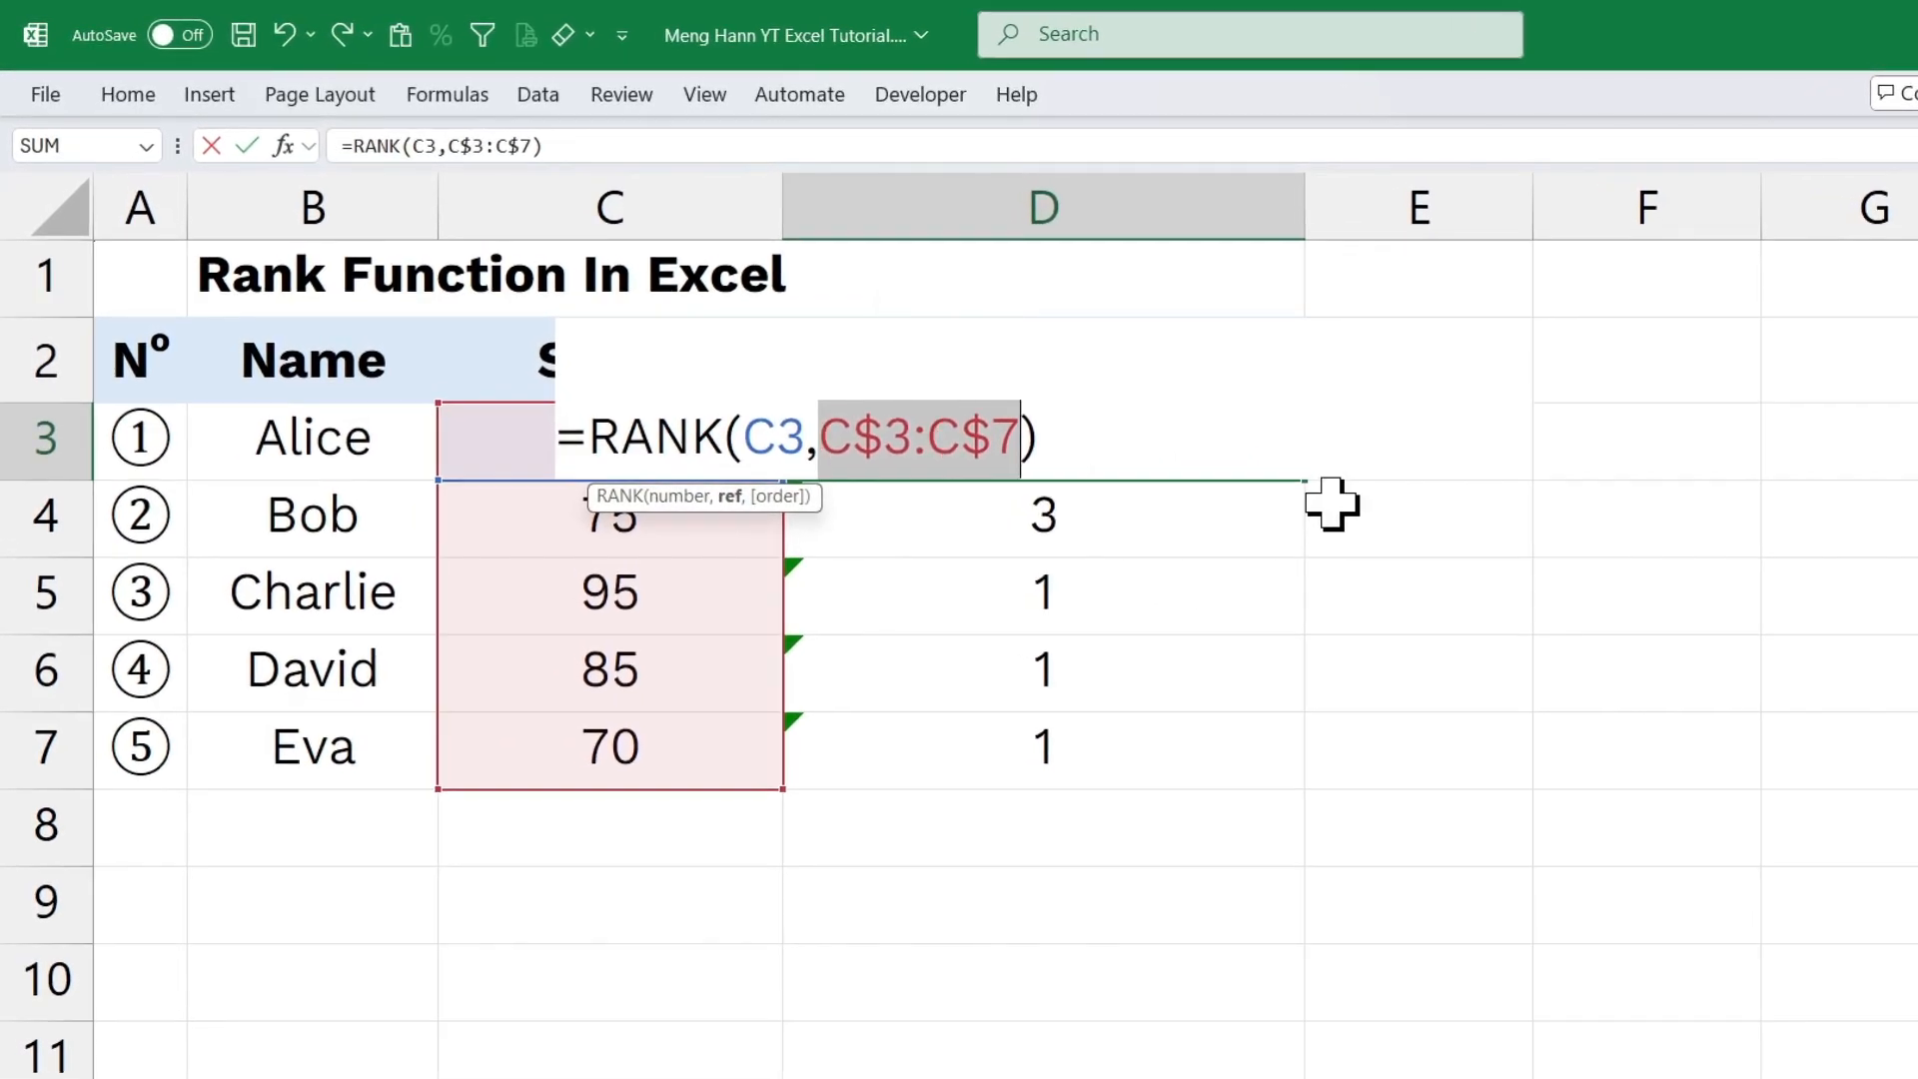
pyautogui.click(853, 439)
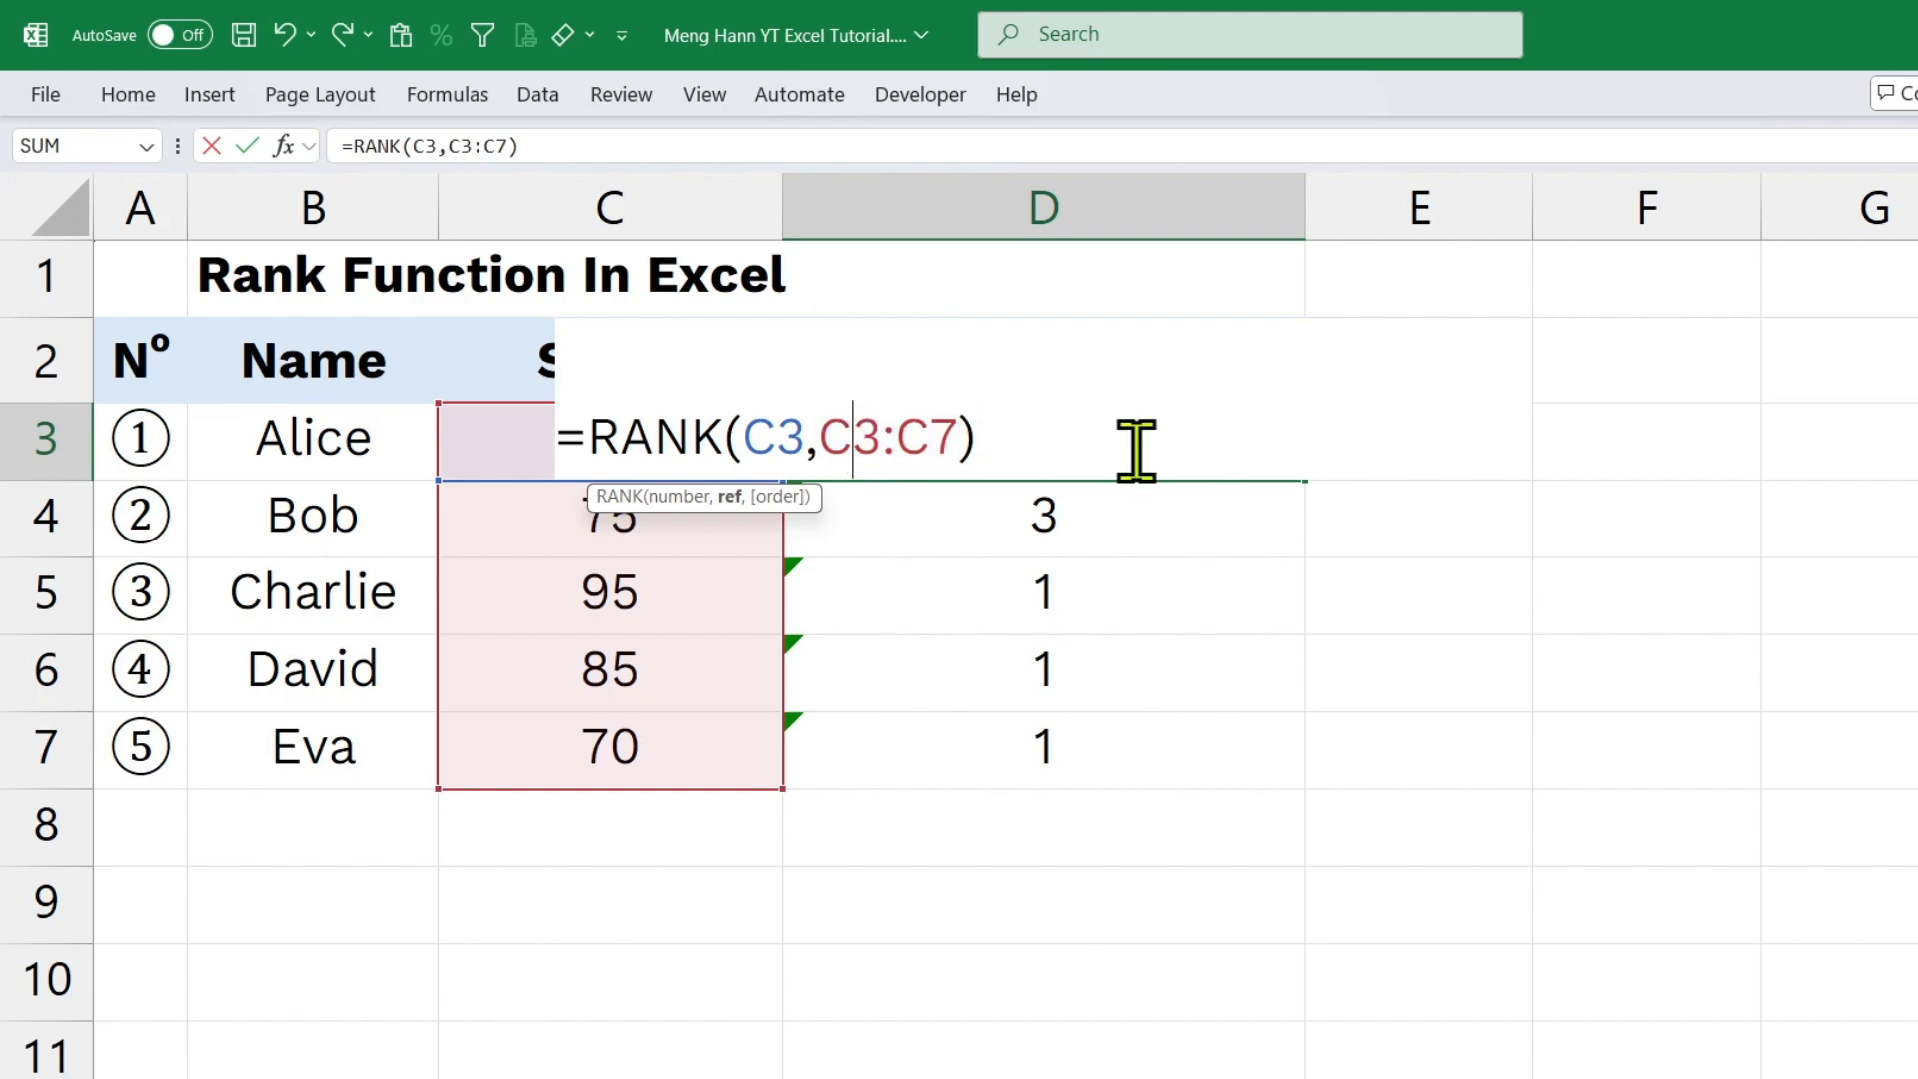
pyautogui.write('$C')
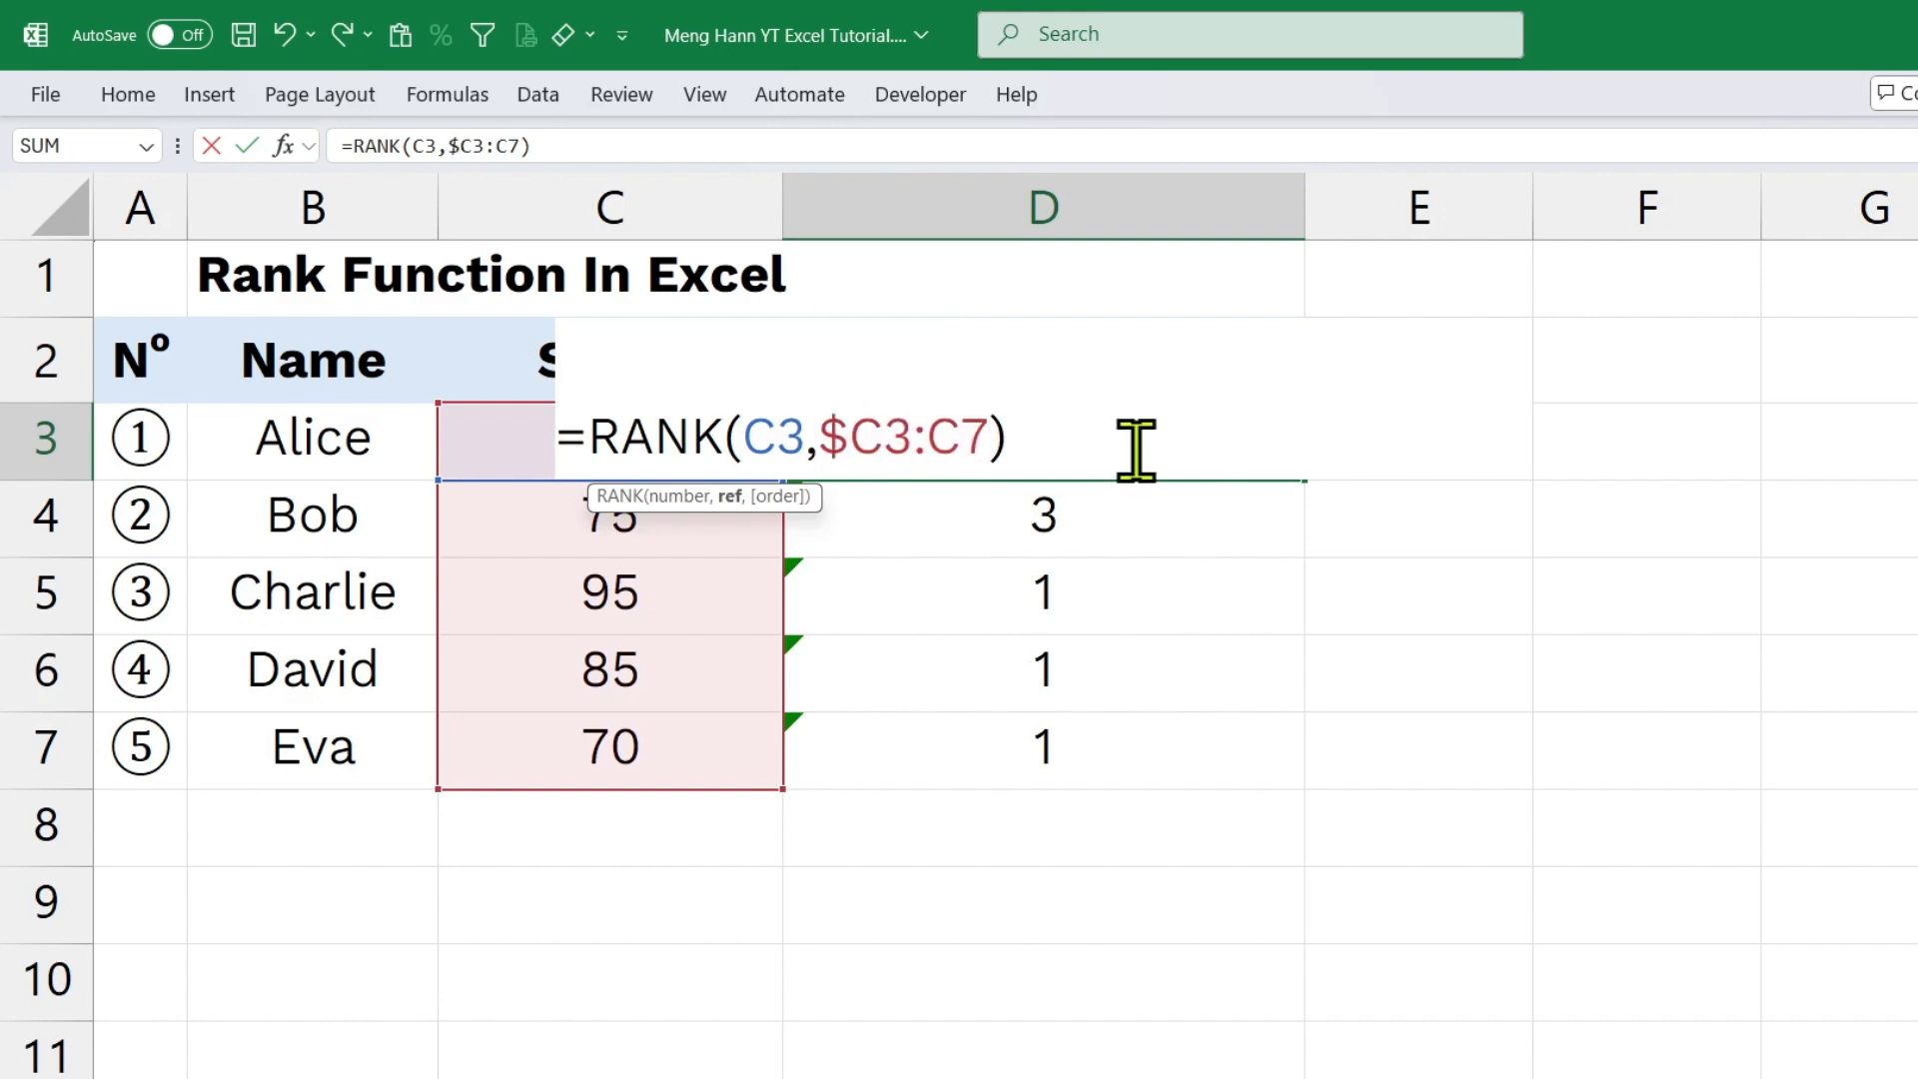
pyautogui.write('$3:')
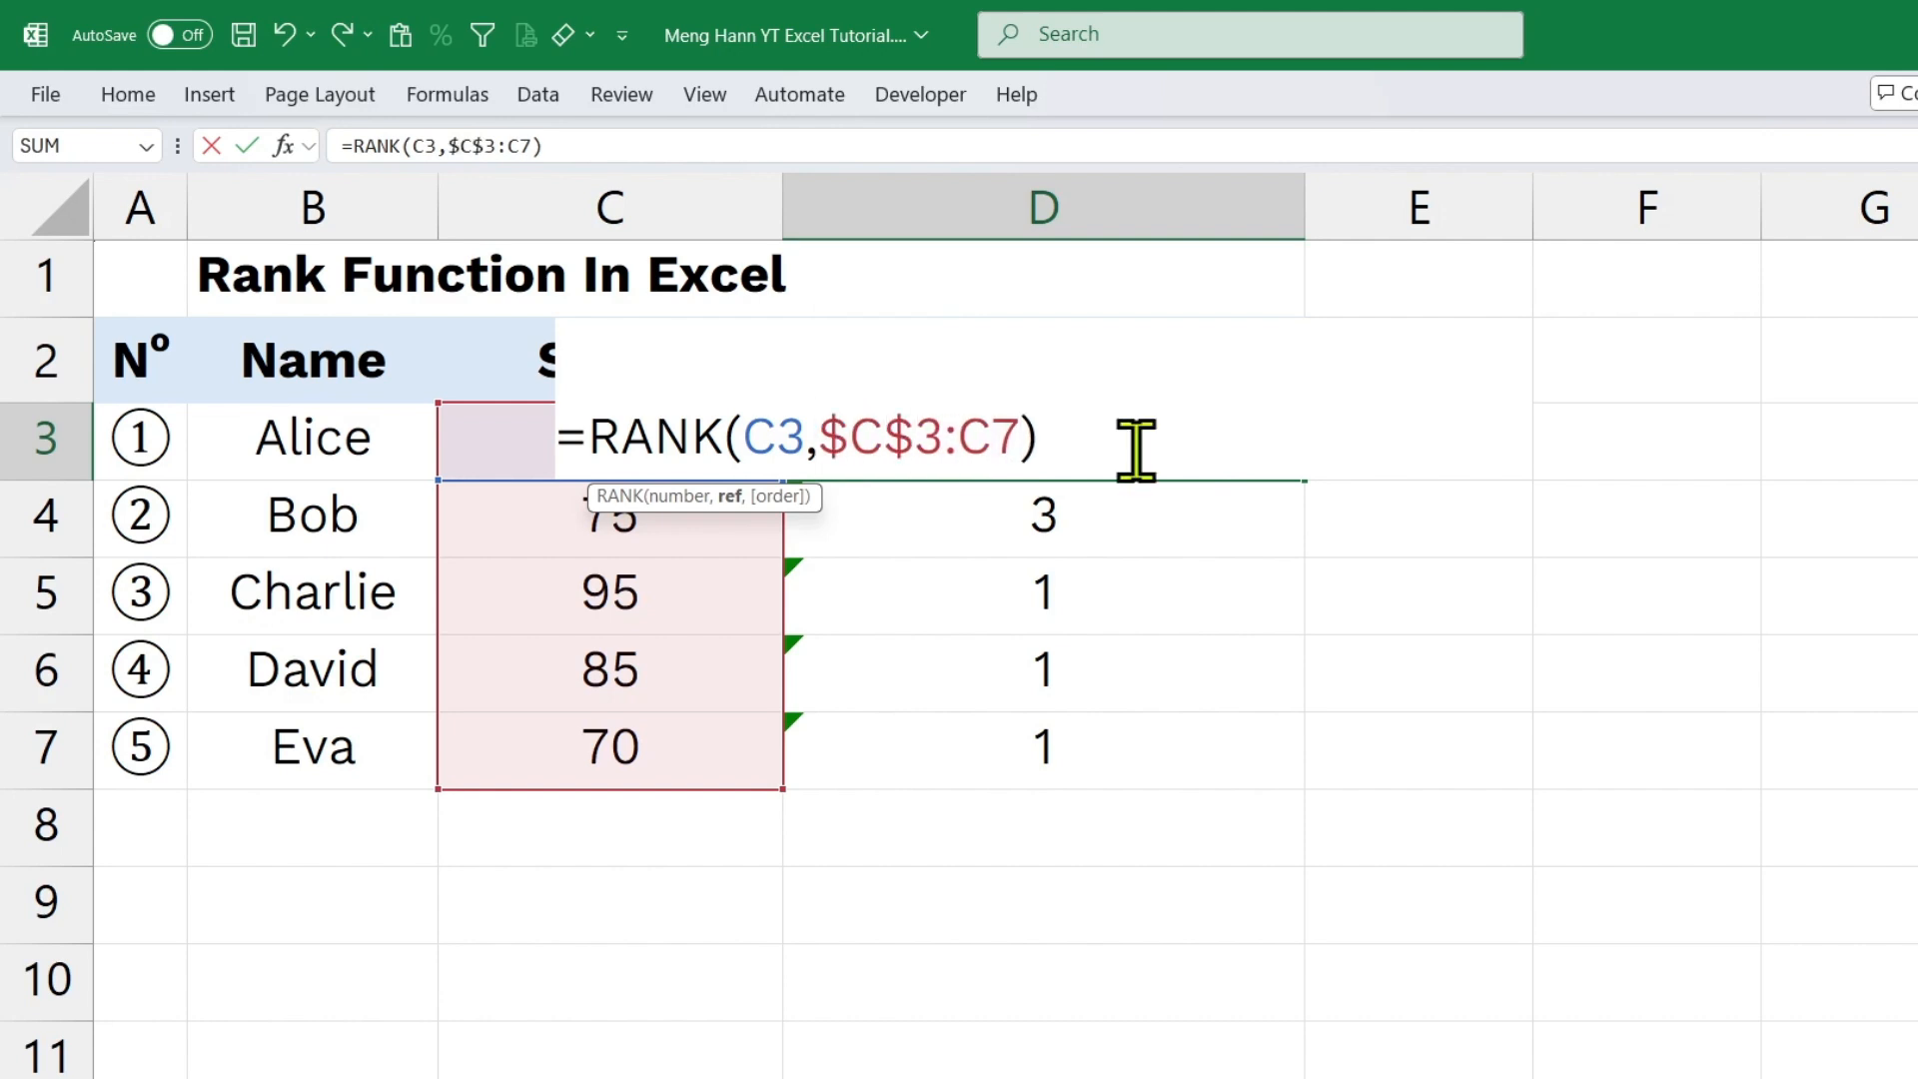
pyautogui.write('$C')
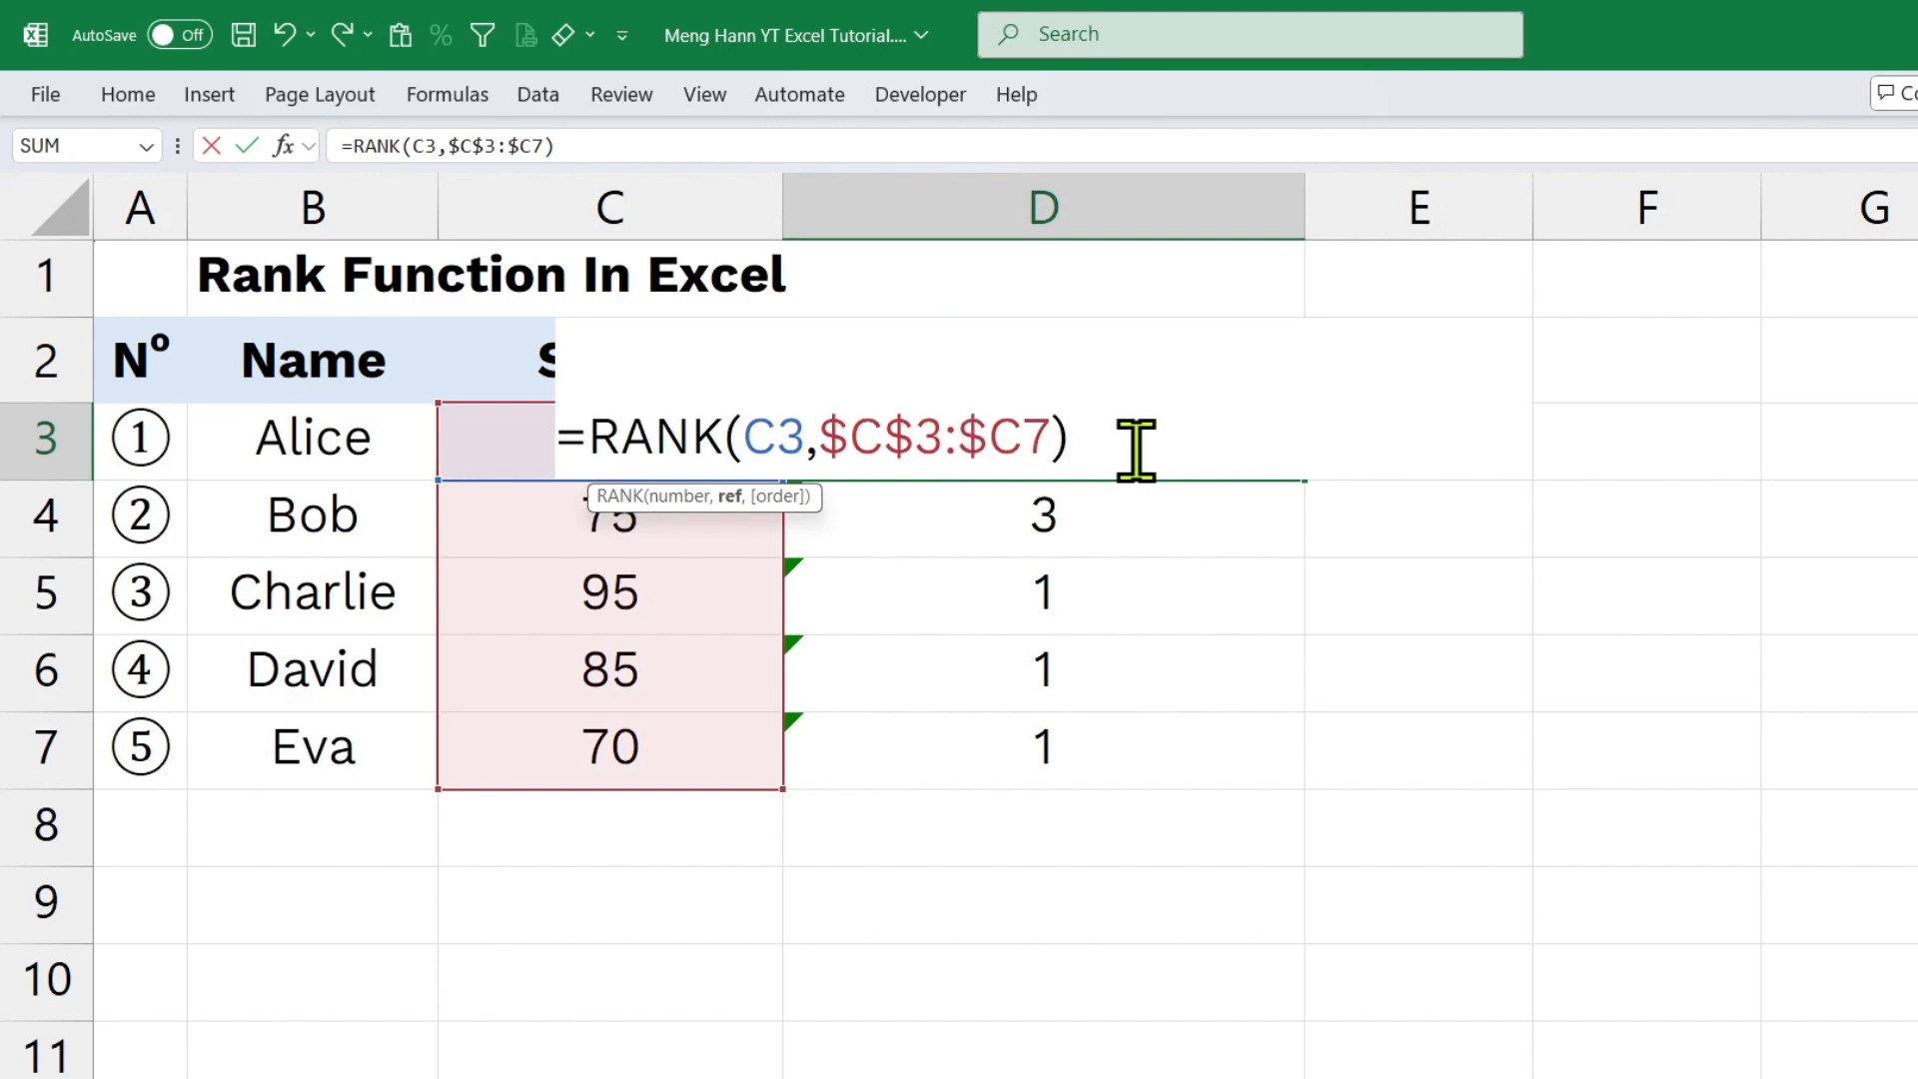
pyautogui.write('$')
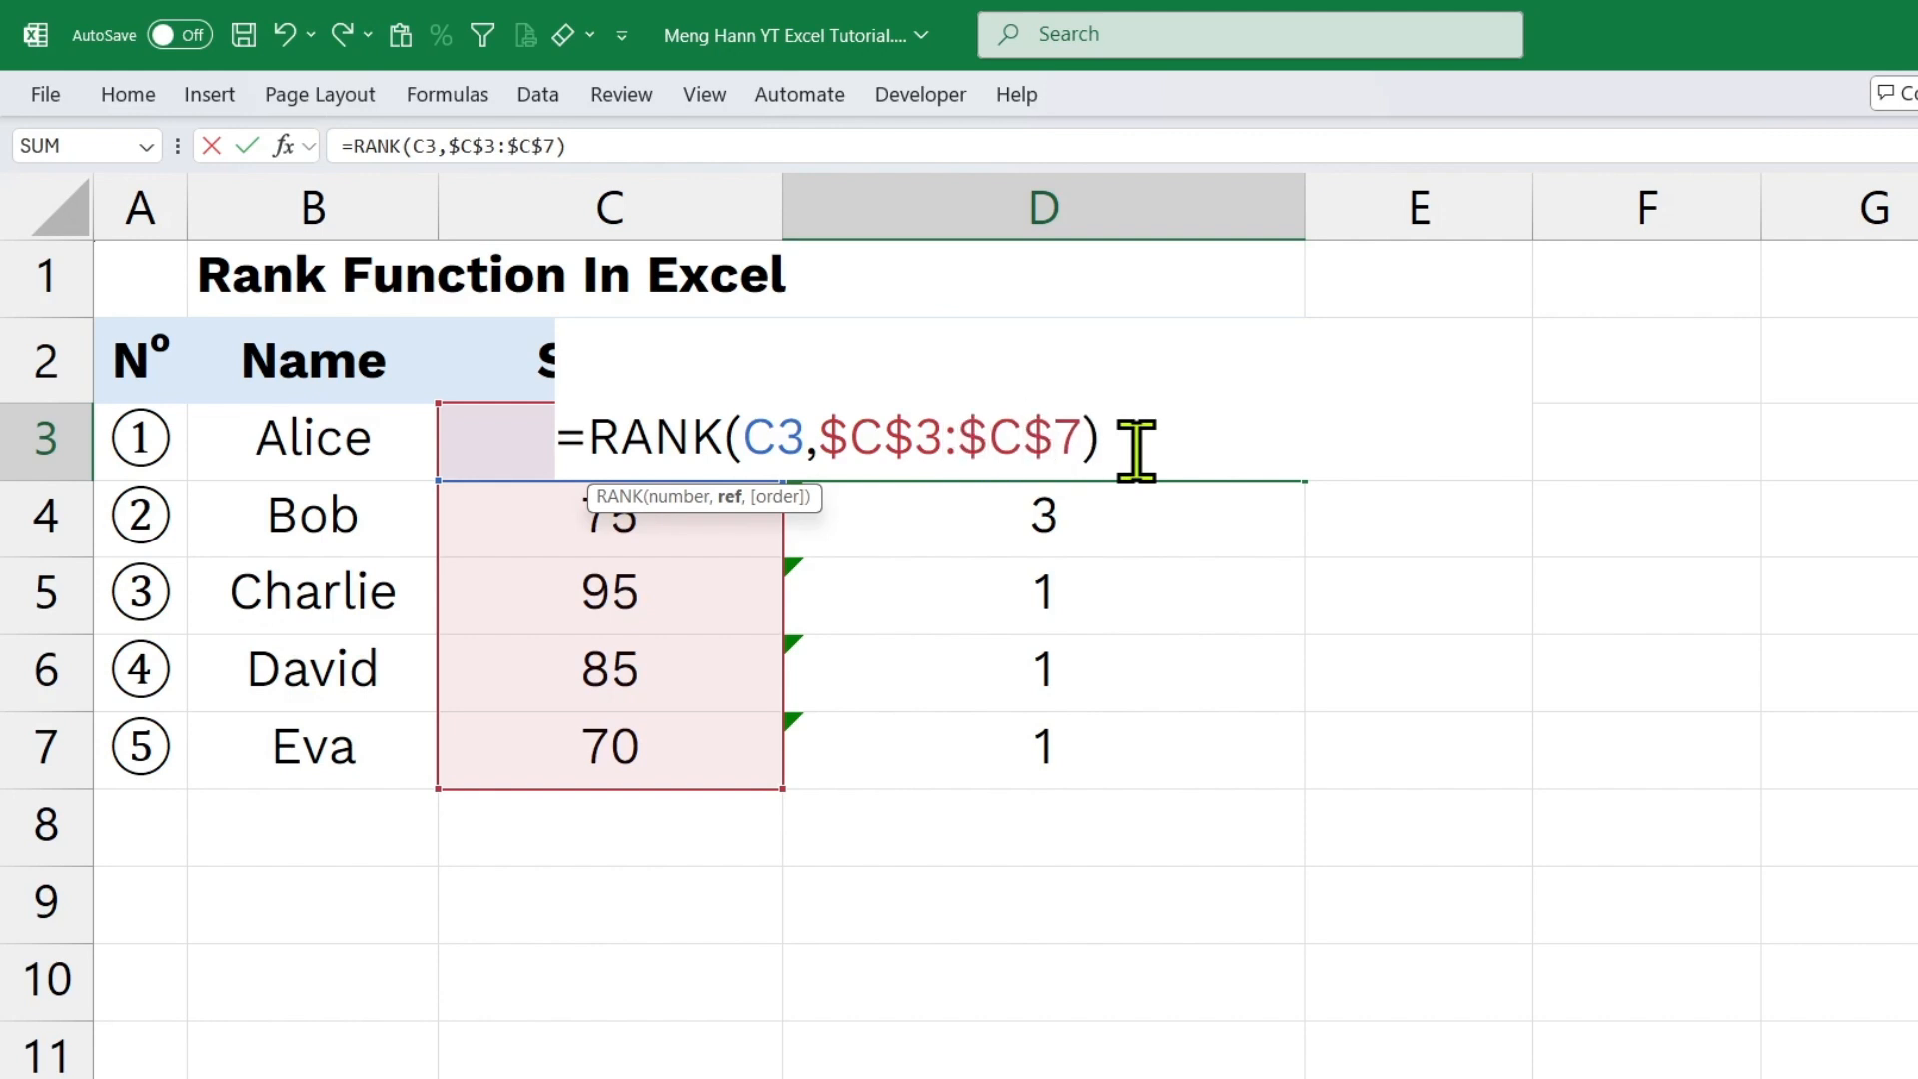
pyautogui.press('Return')
# Copy the absolute-range rank formula from D3 down through D7 and narrow the Score column.
pyautogui.click(1135, 449)
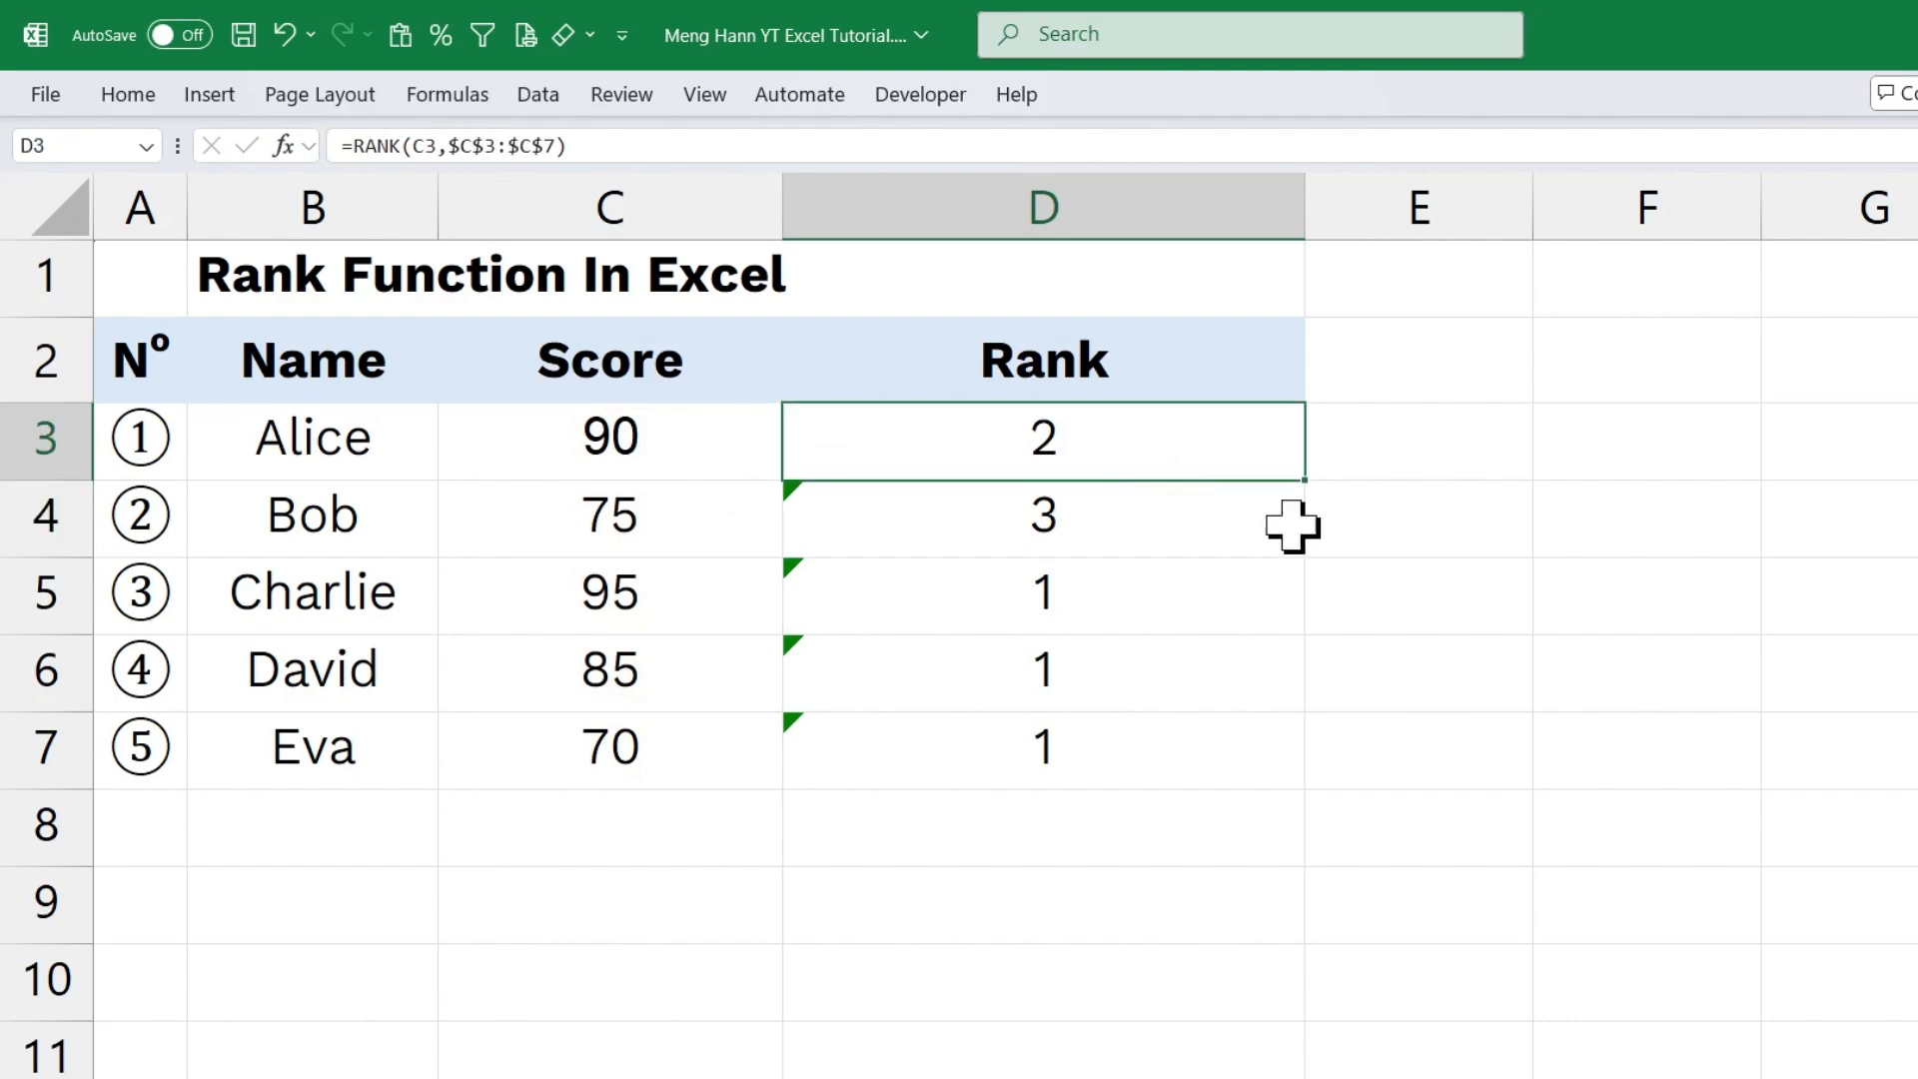
pyautogui.moveTo(1307, 489); pyautogui.dragTo(1263, 762)
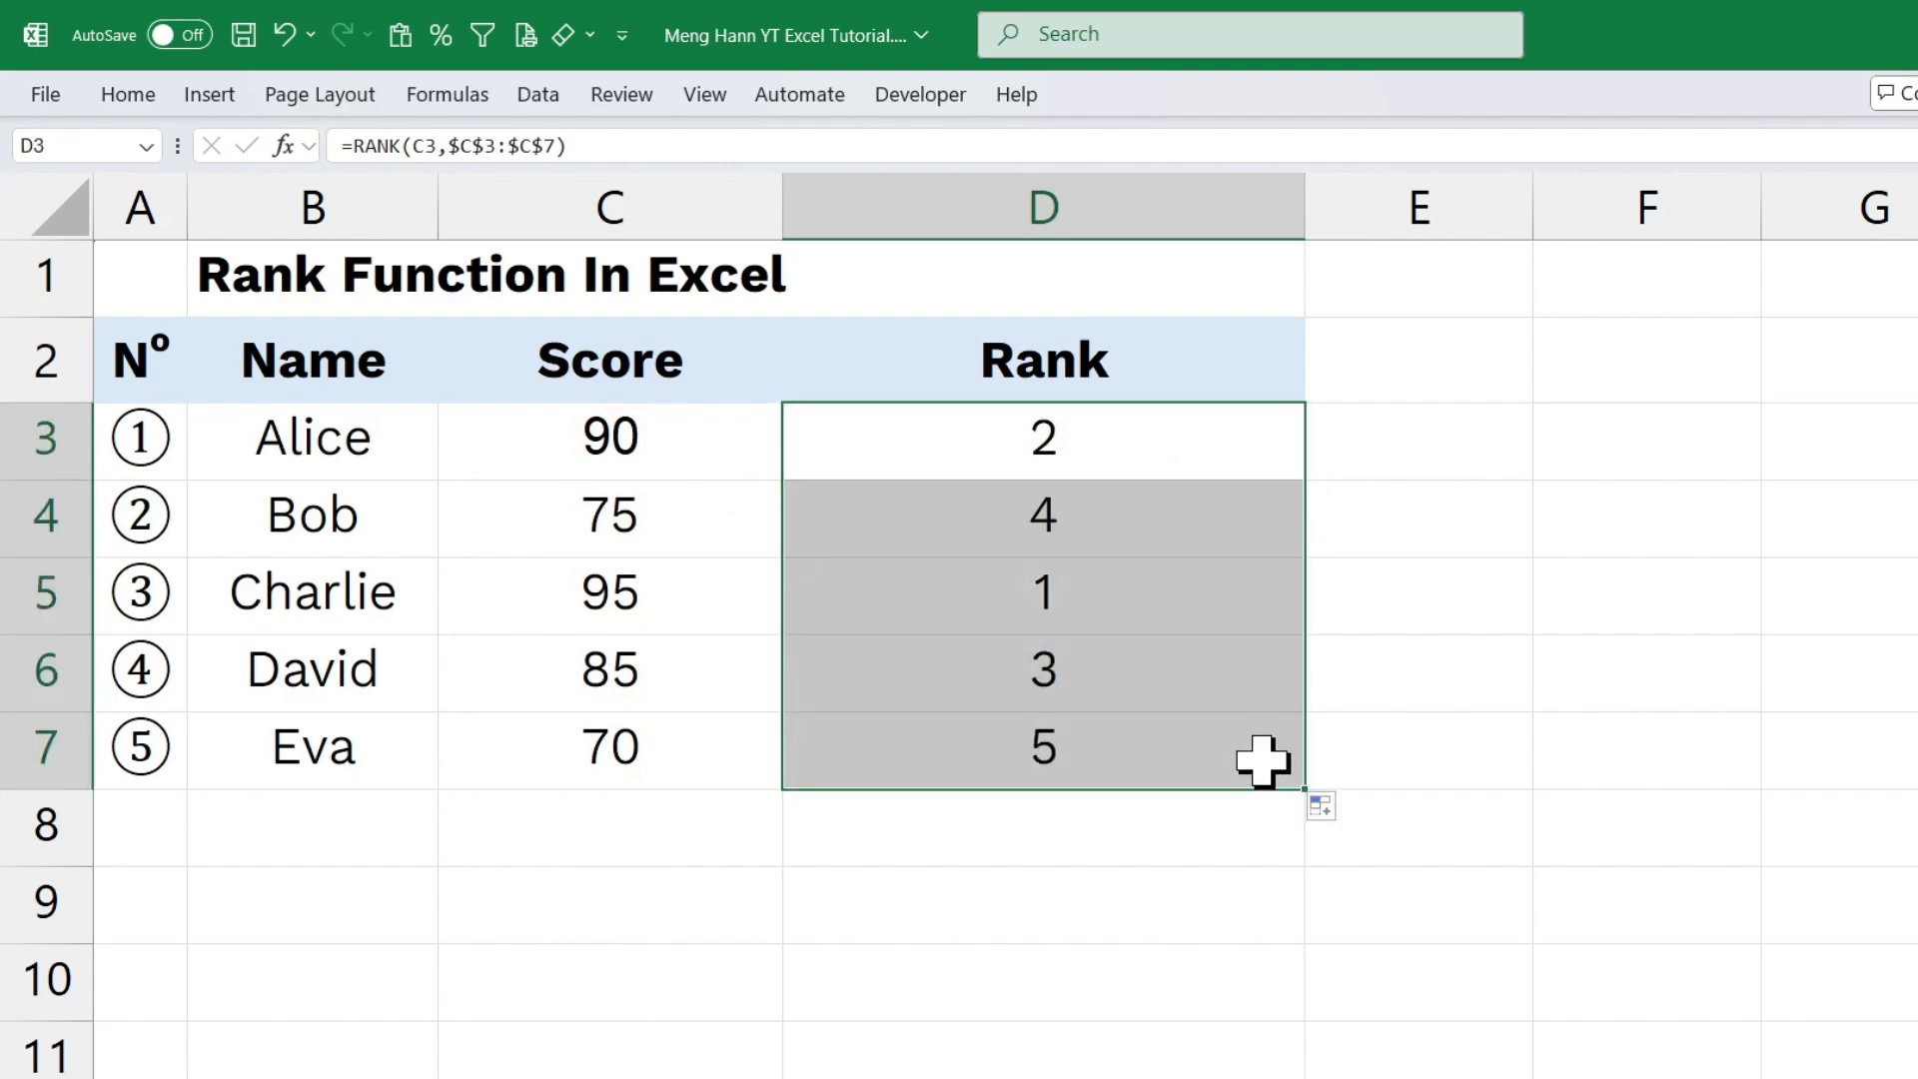
pyautogui.doubleClick(1100, 736)
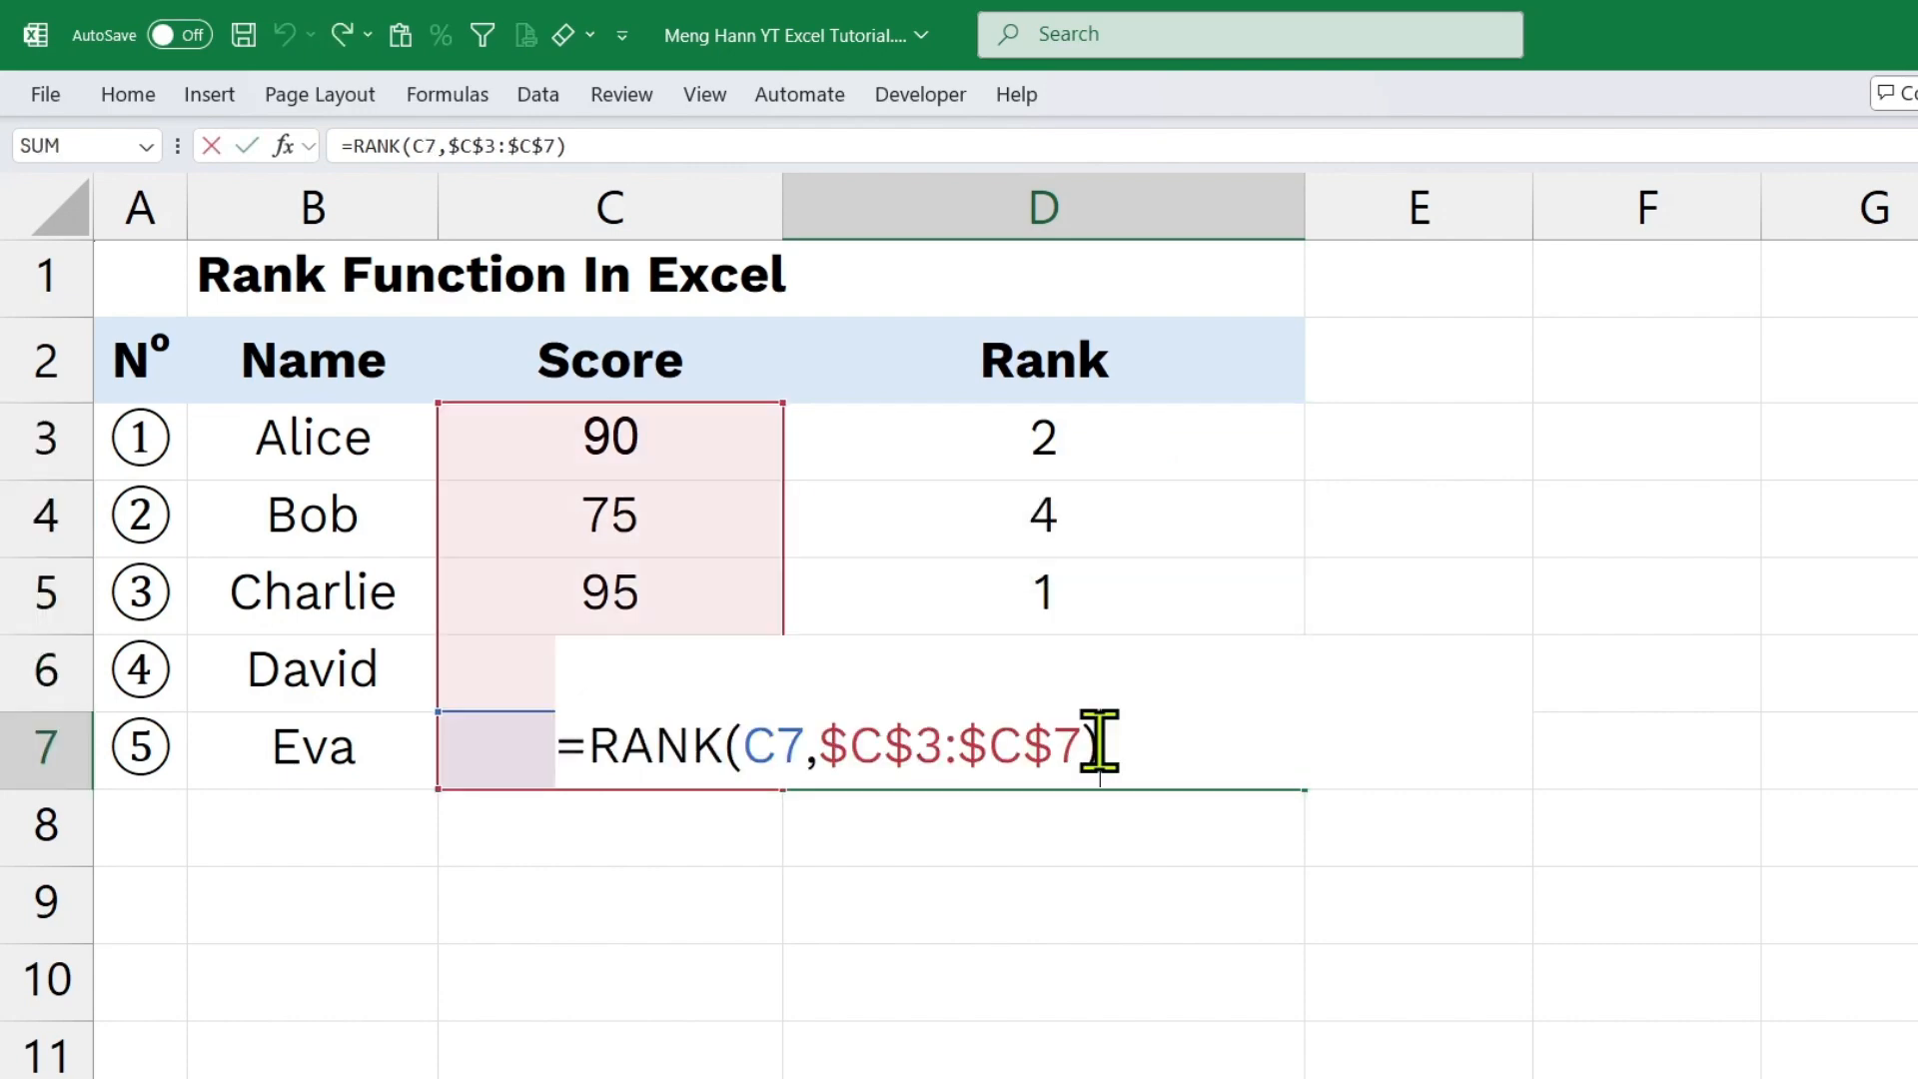
pyautogui.click(1138, 857)
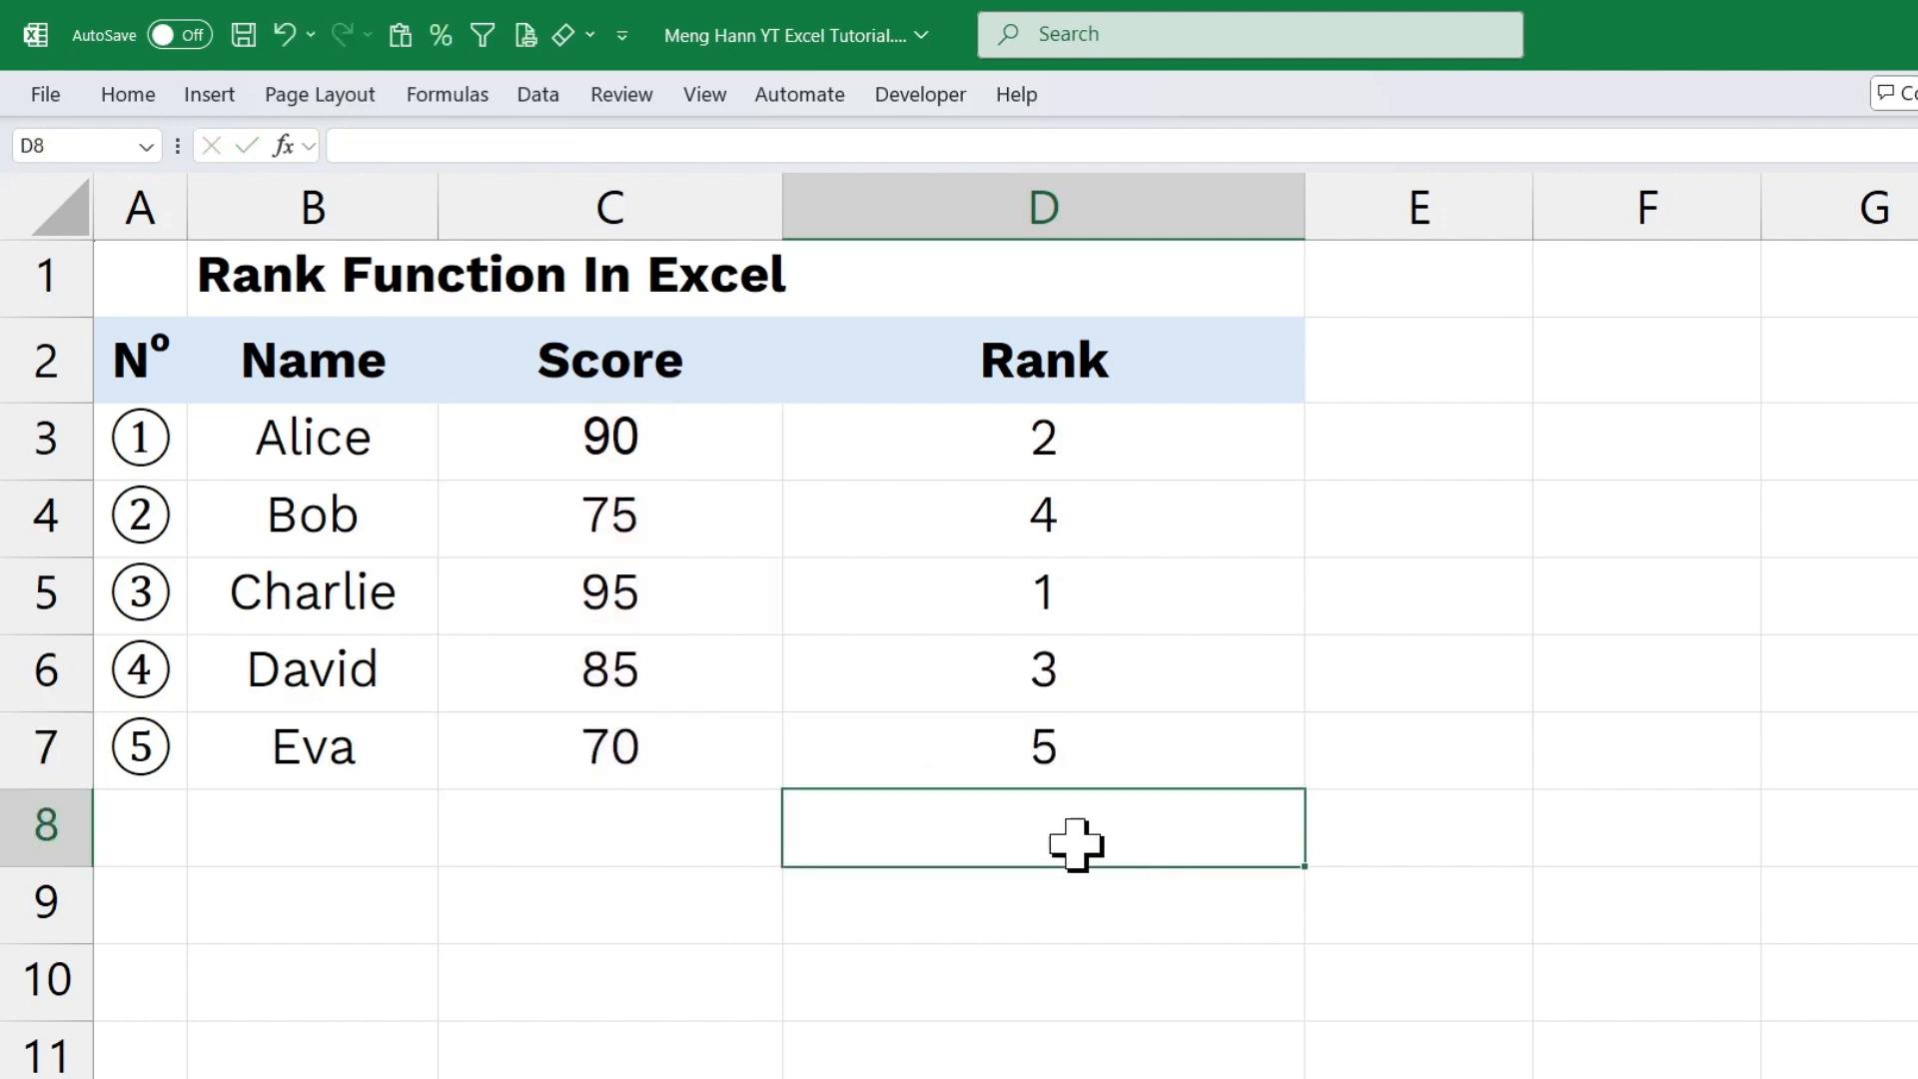
pyautogui.moveTo(779, 198); pyautogui.dragTo(685, 205)
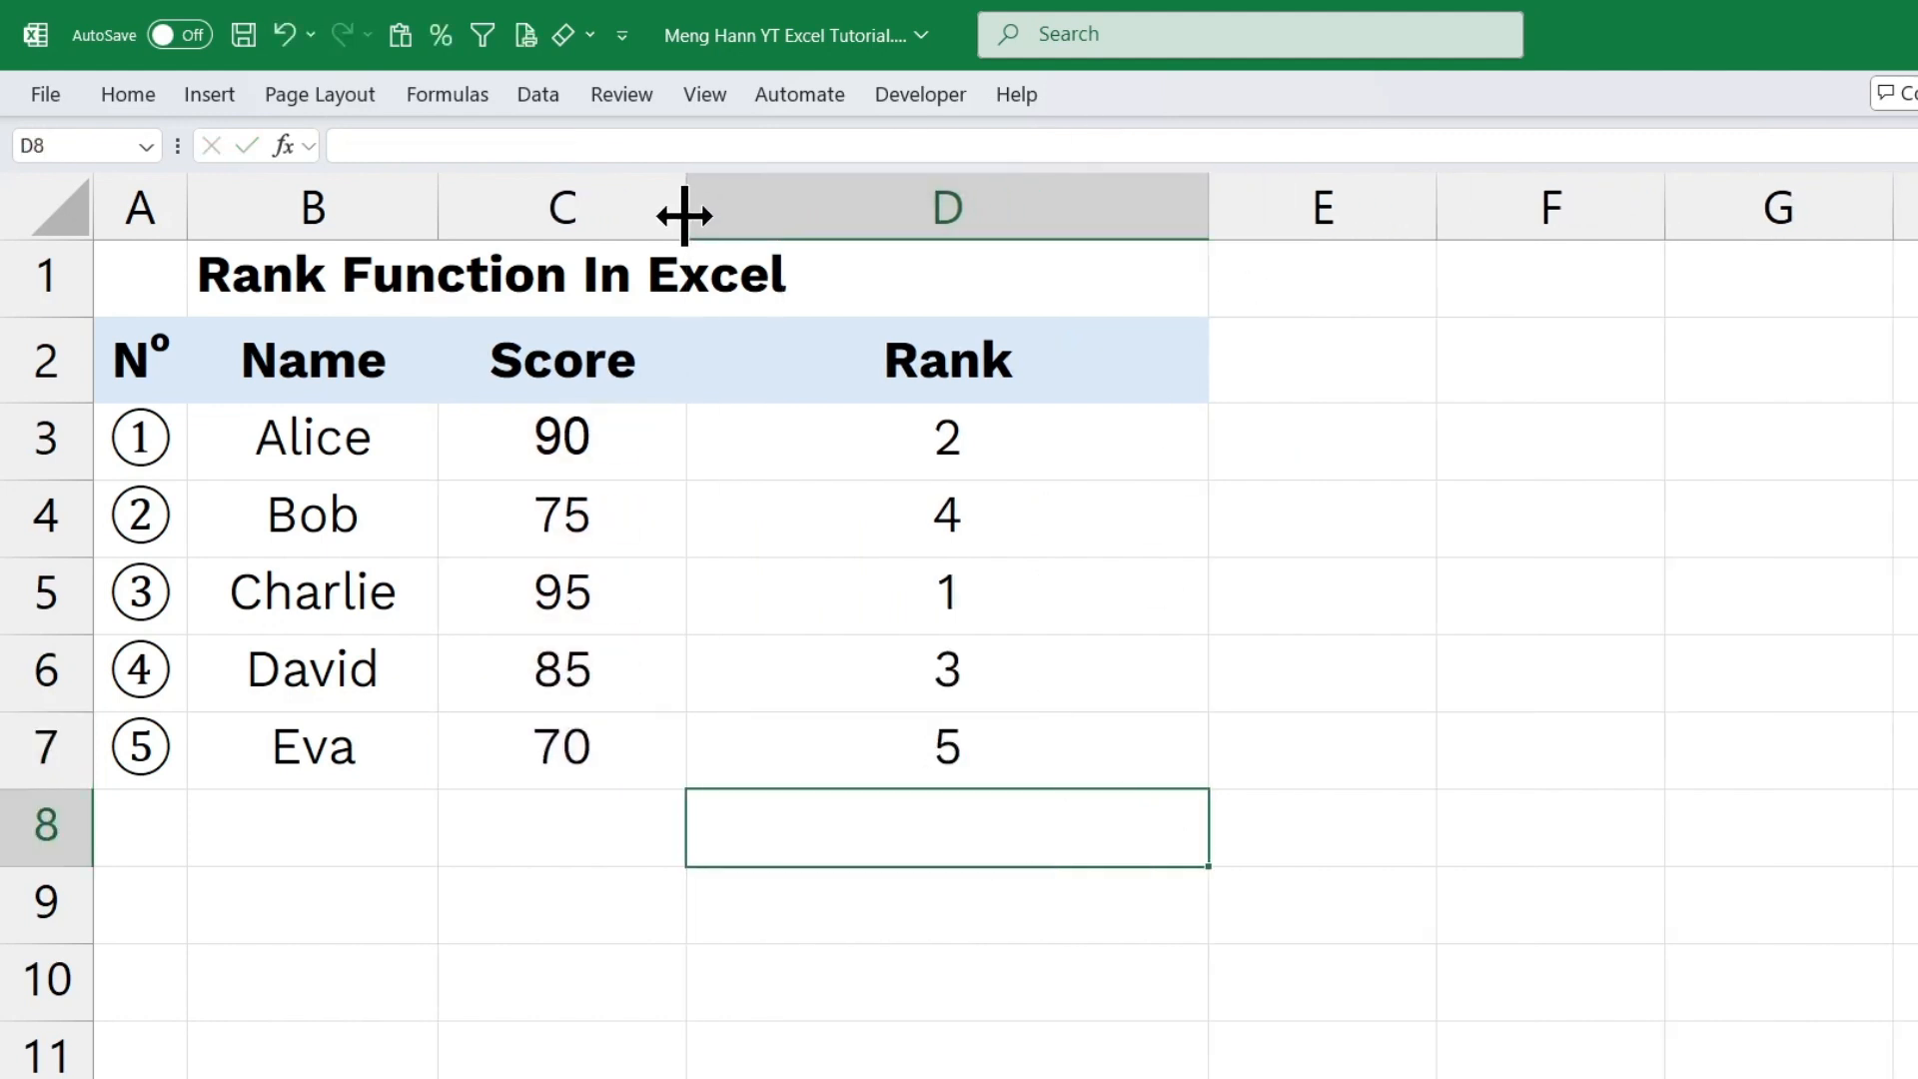
# Inspect the absolute range in the D7 and D6 rank formulas with the Rank column widened, and narrow the column again.
pyautogui.moveTo(1210, 215); pyautogui.dragTo(1316, 212)
pyautogui.doubleClick(1079, 756)
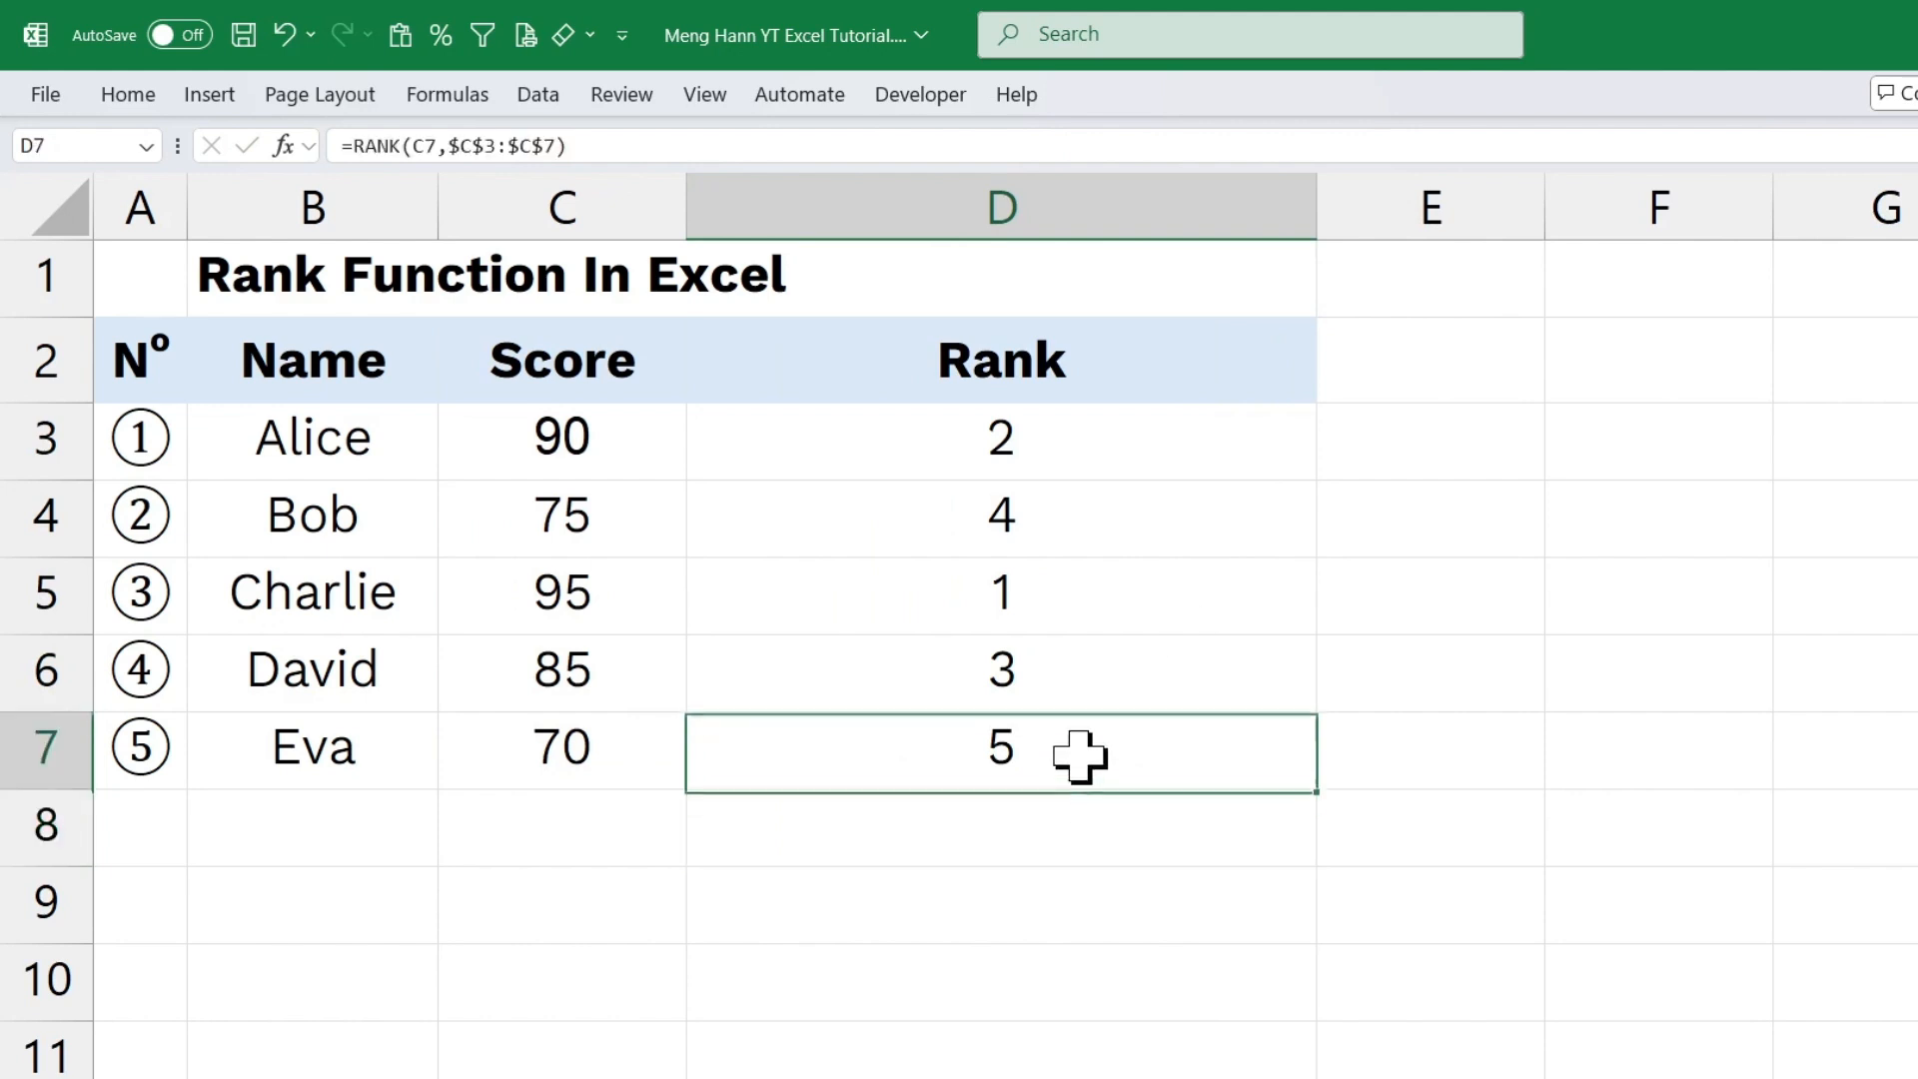
pyautogui.moveTo(949, 754); pyautogui.dragTo(1210, 759)
pyautogui.press('Return')
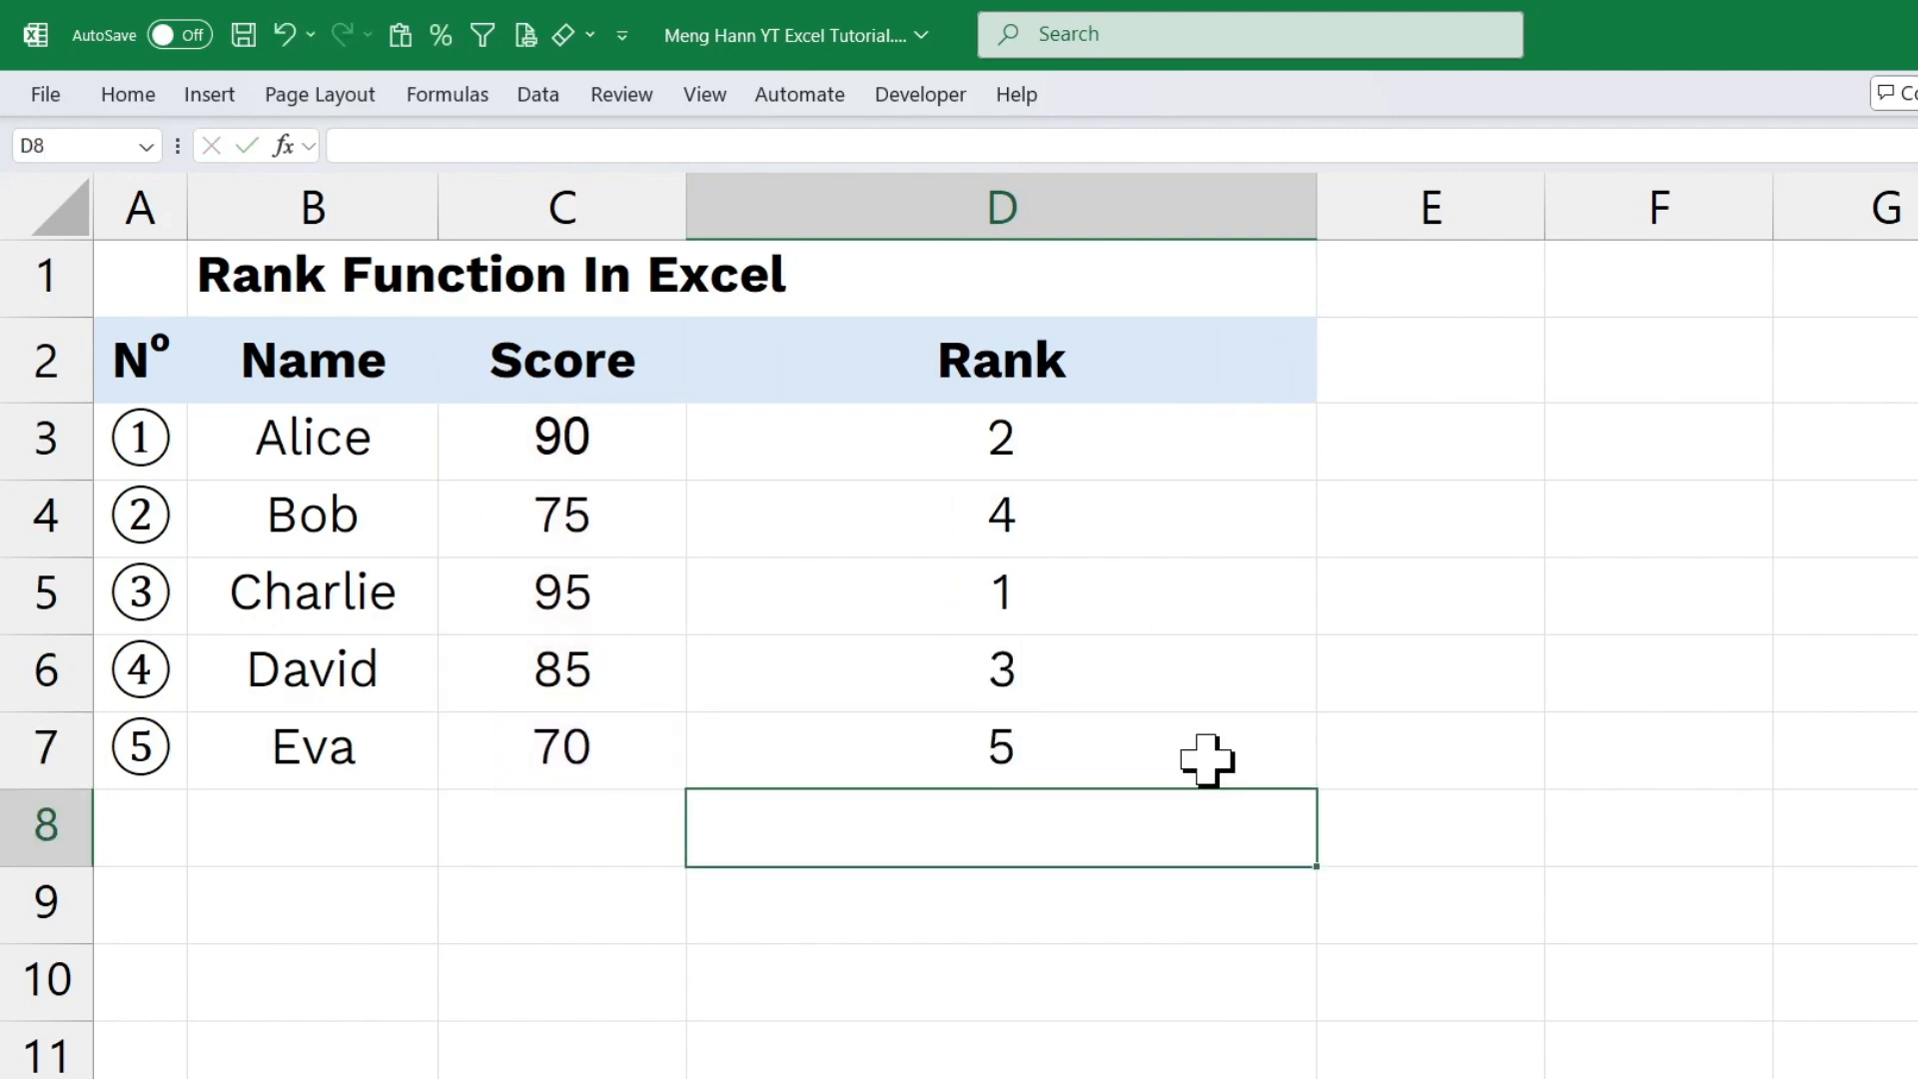
pyautogui.doubleClick(1112, 676)
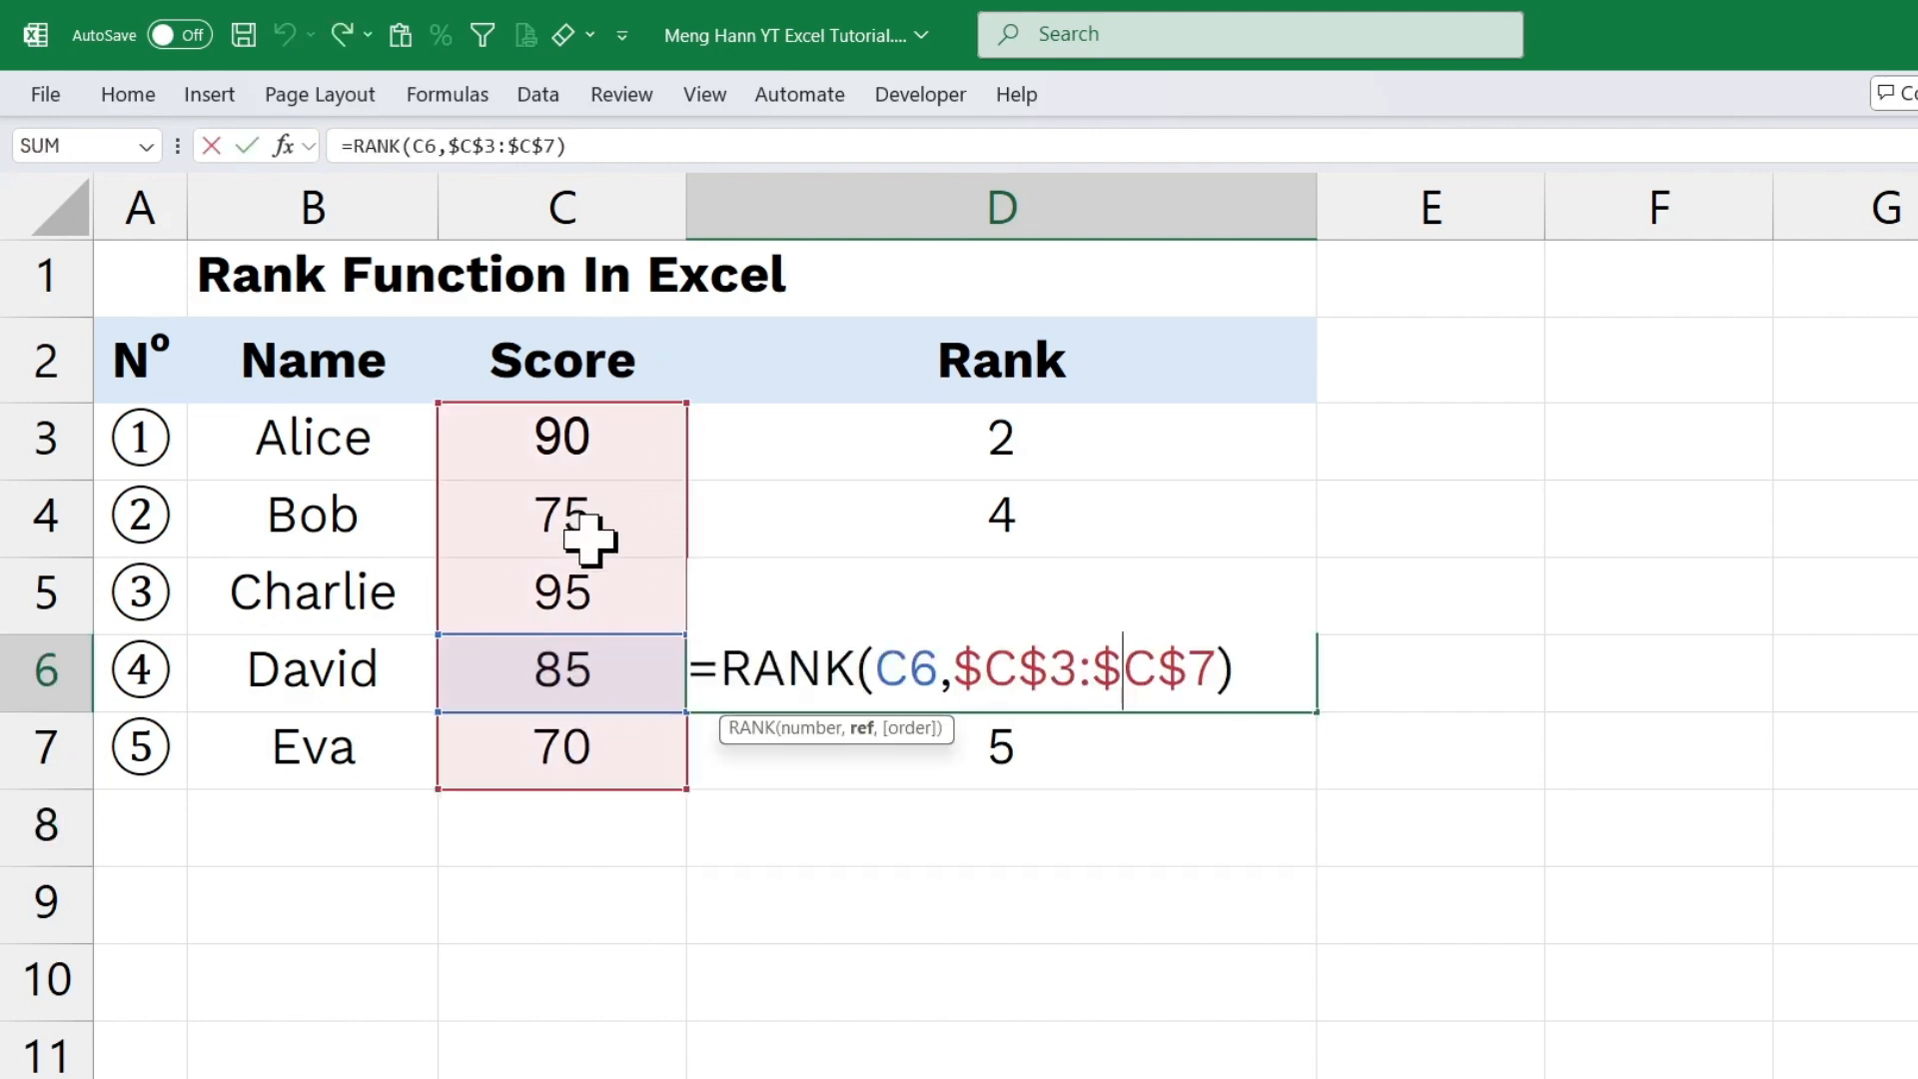
pyautogui.press('Return')
pyautogui.moveTo(1317, 227); pyautogui.dragTo(963, 227)
# Widen column E, enter =RANK(C3,$C$3:$C$7,0) in E3 for a descending rank, and copy it down through E7.
pyautogui.click(1070, 449)
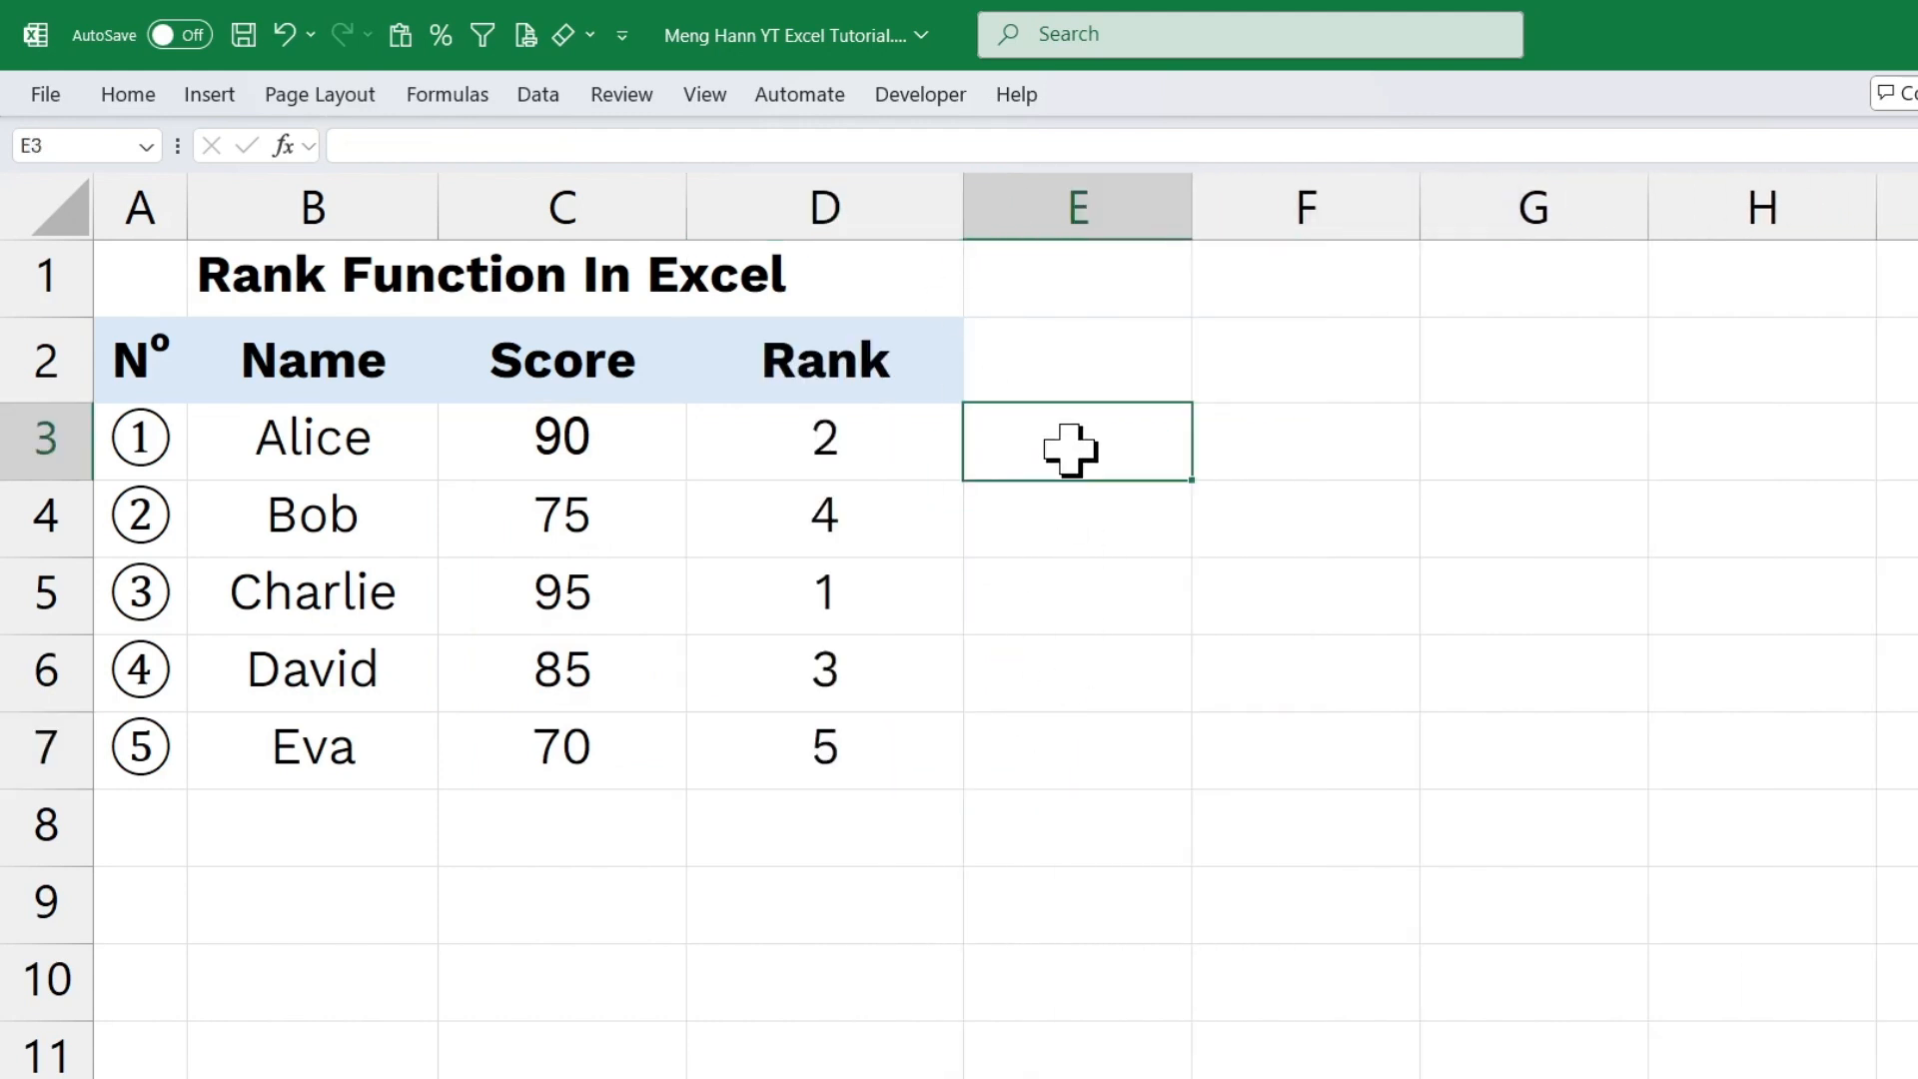
pyautogui.moveTo(1191, 201); pyautogui.dragTo(1428, 200)
pyautogui.write('=r')
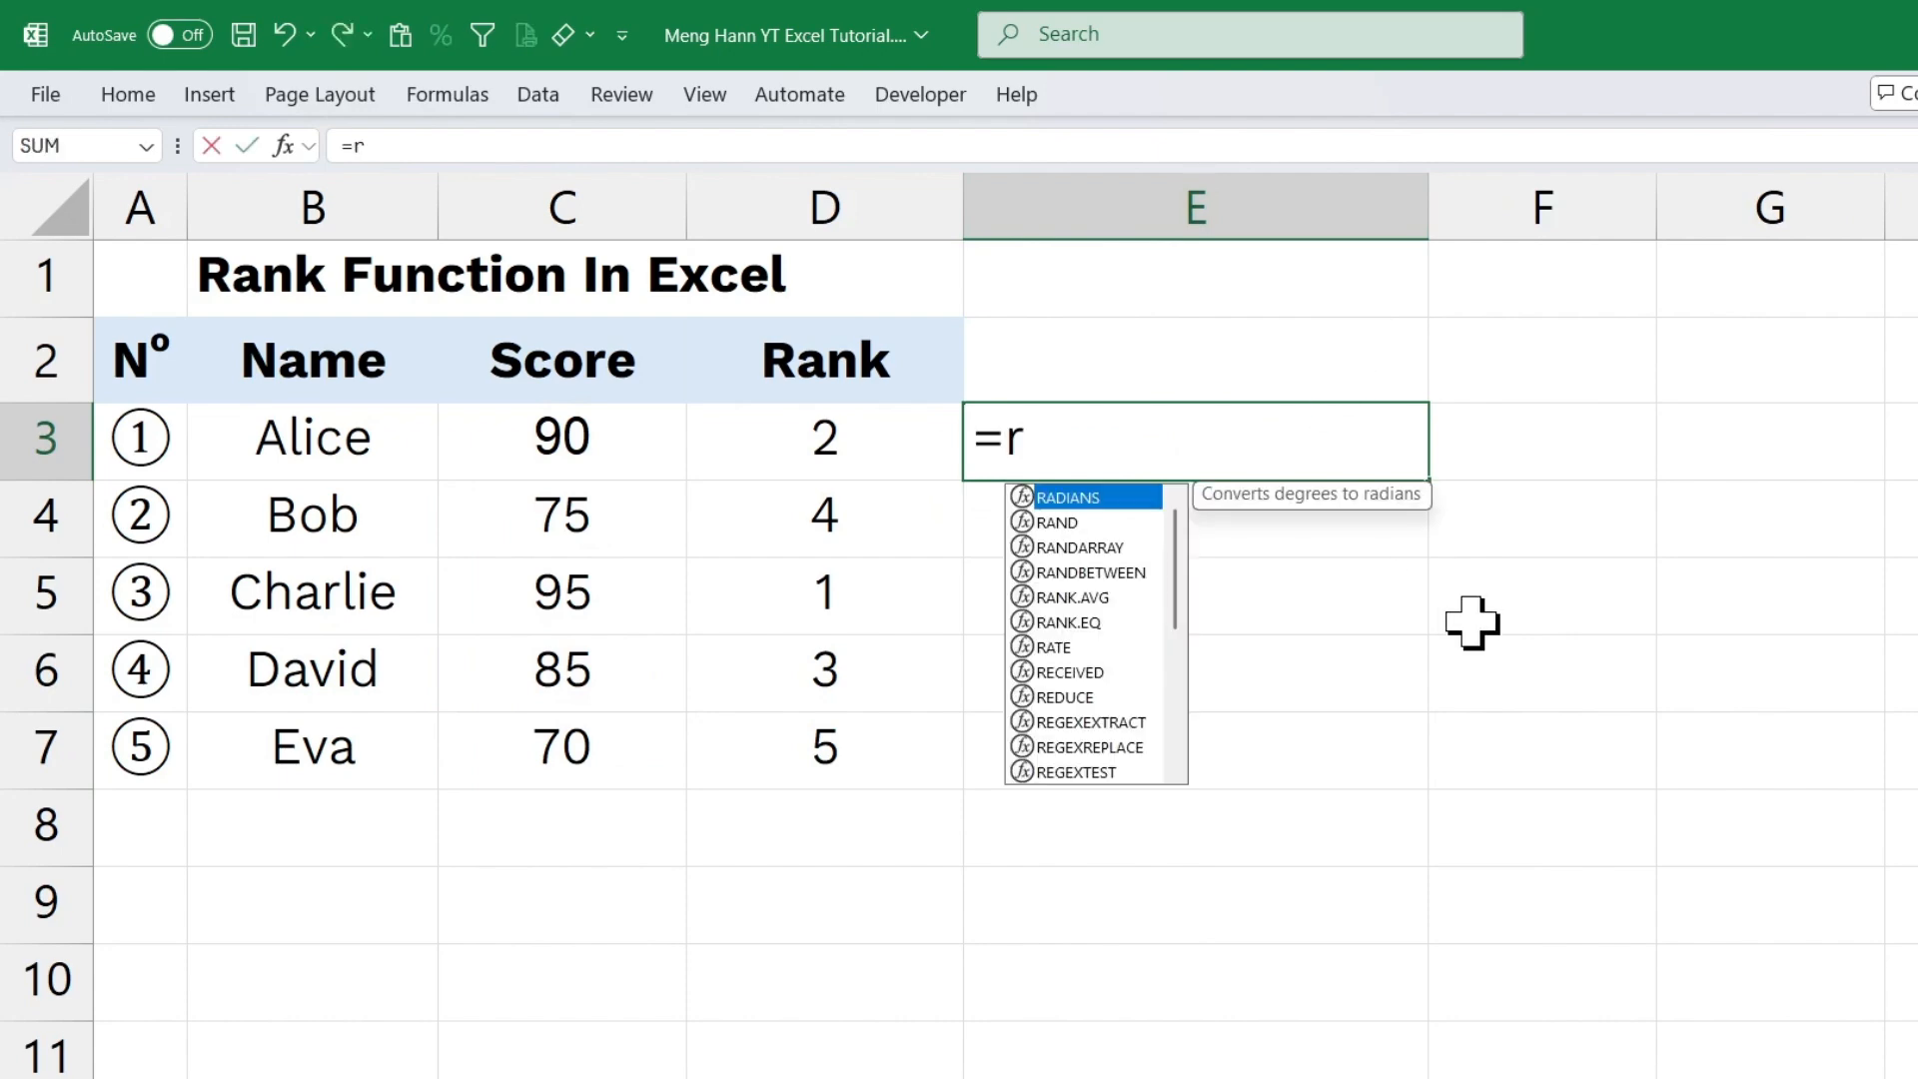
pyautogui.write('ank(')
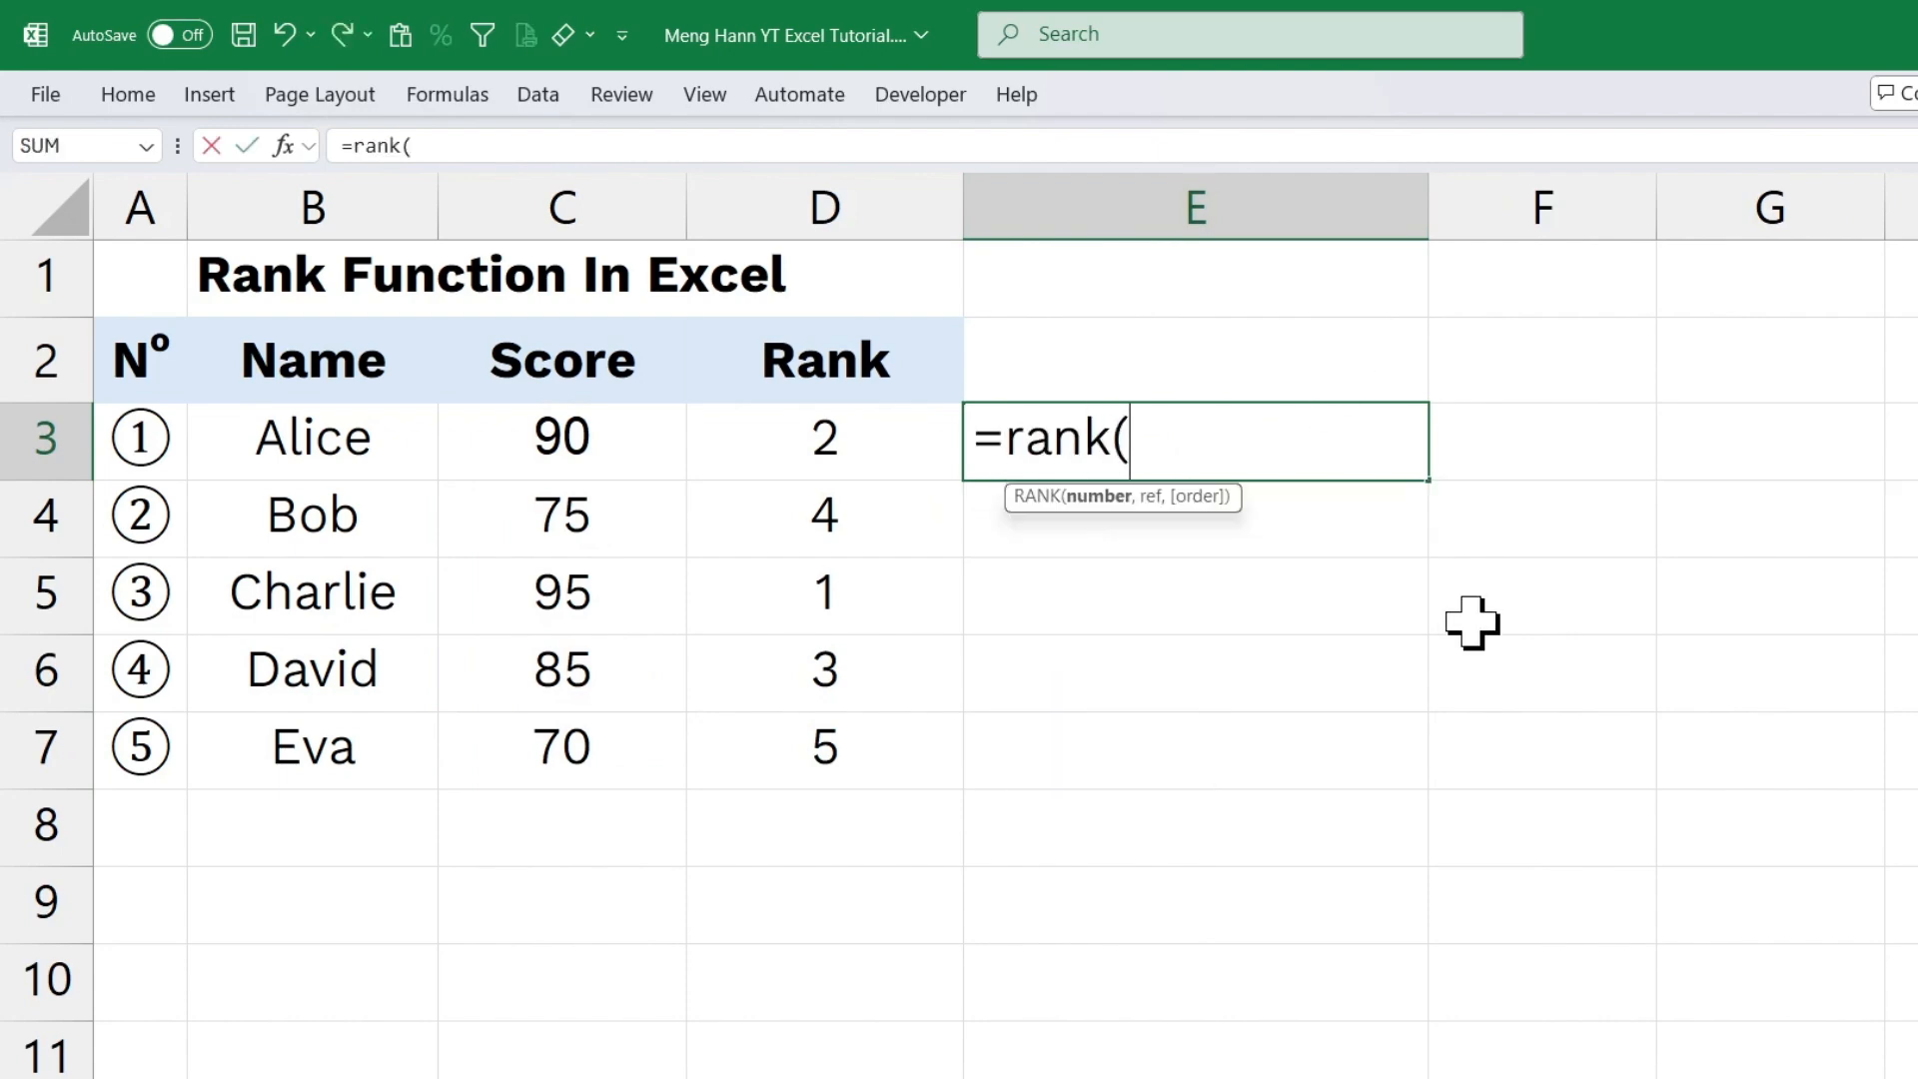
pyautogui.click(561, 458)
pyautogui.write(',')
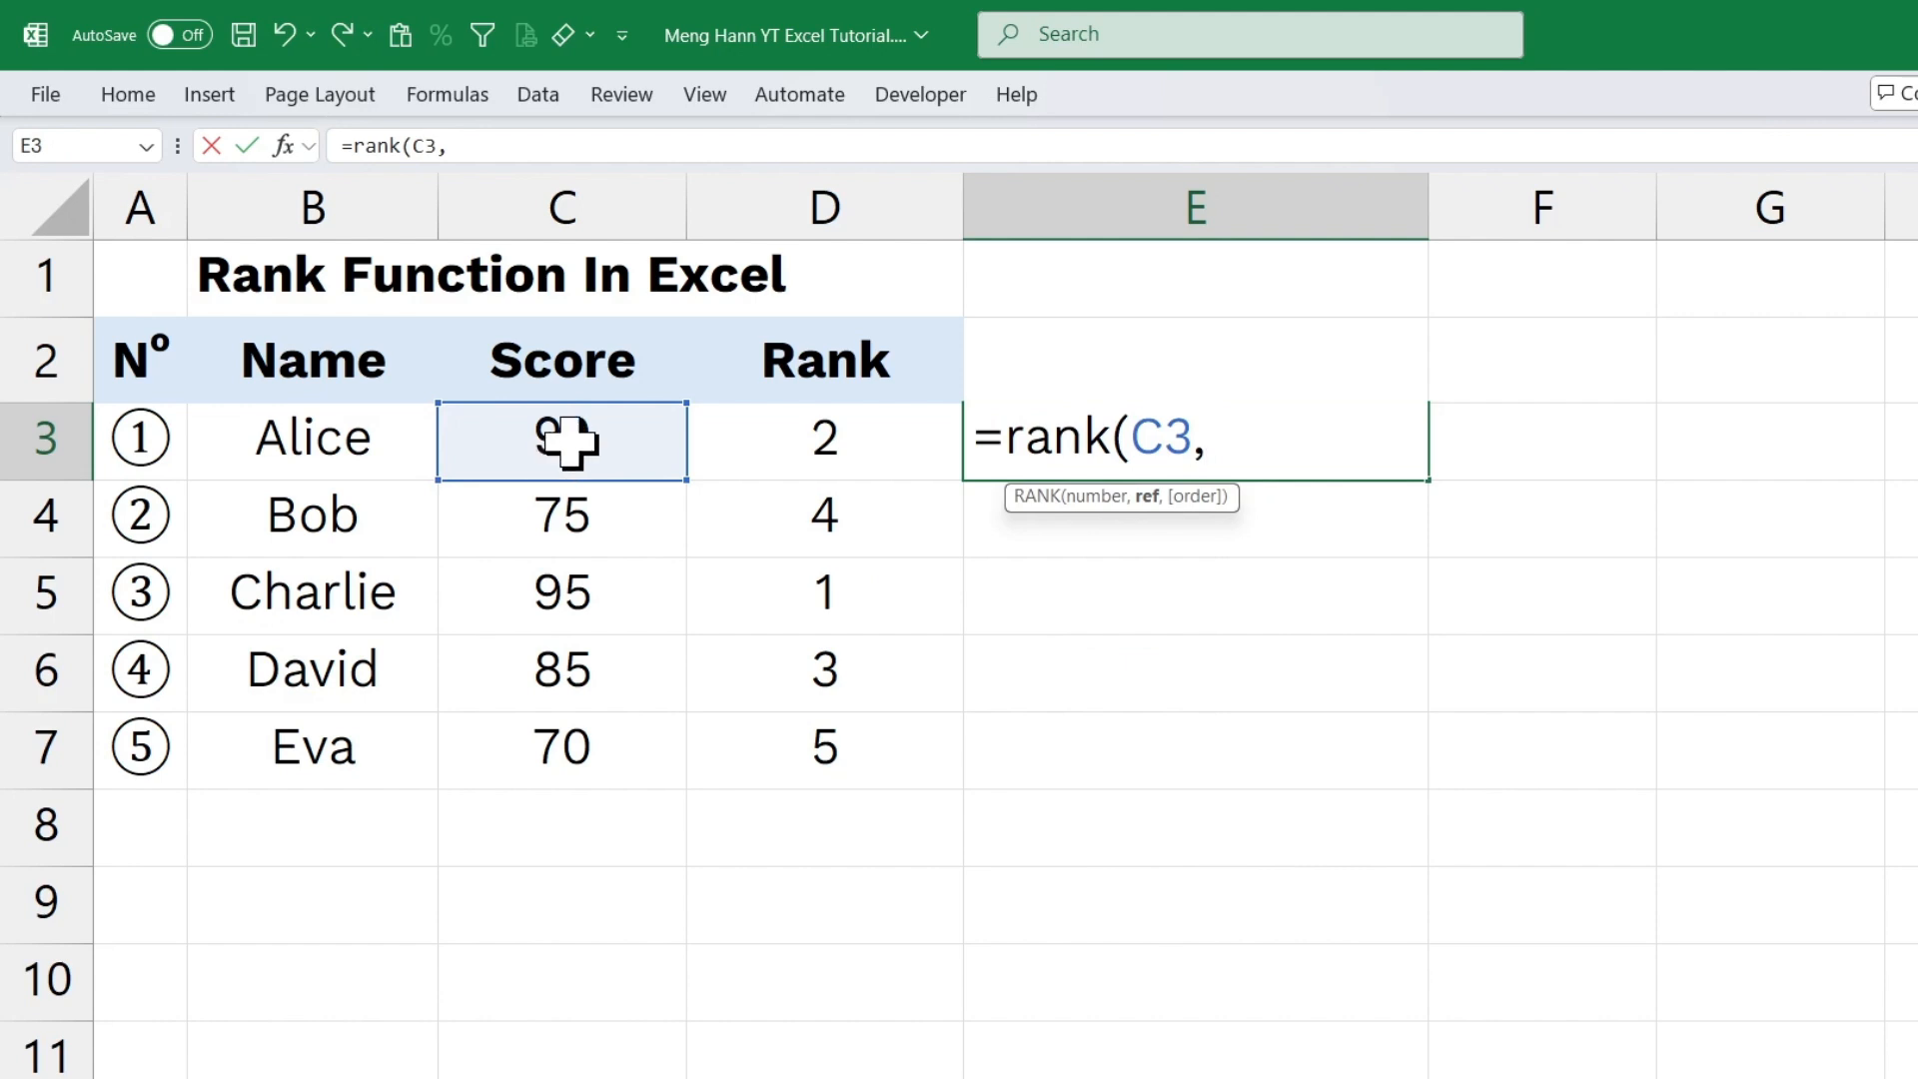
pyautogui.moveTo(557, 440); pyautogui.dragTo(592, 749)
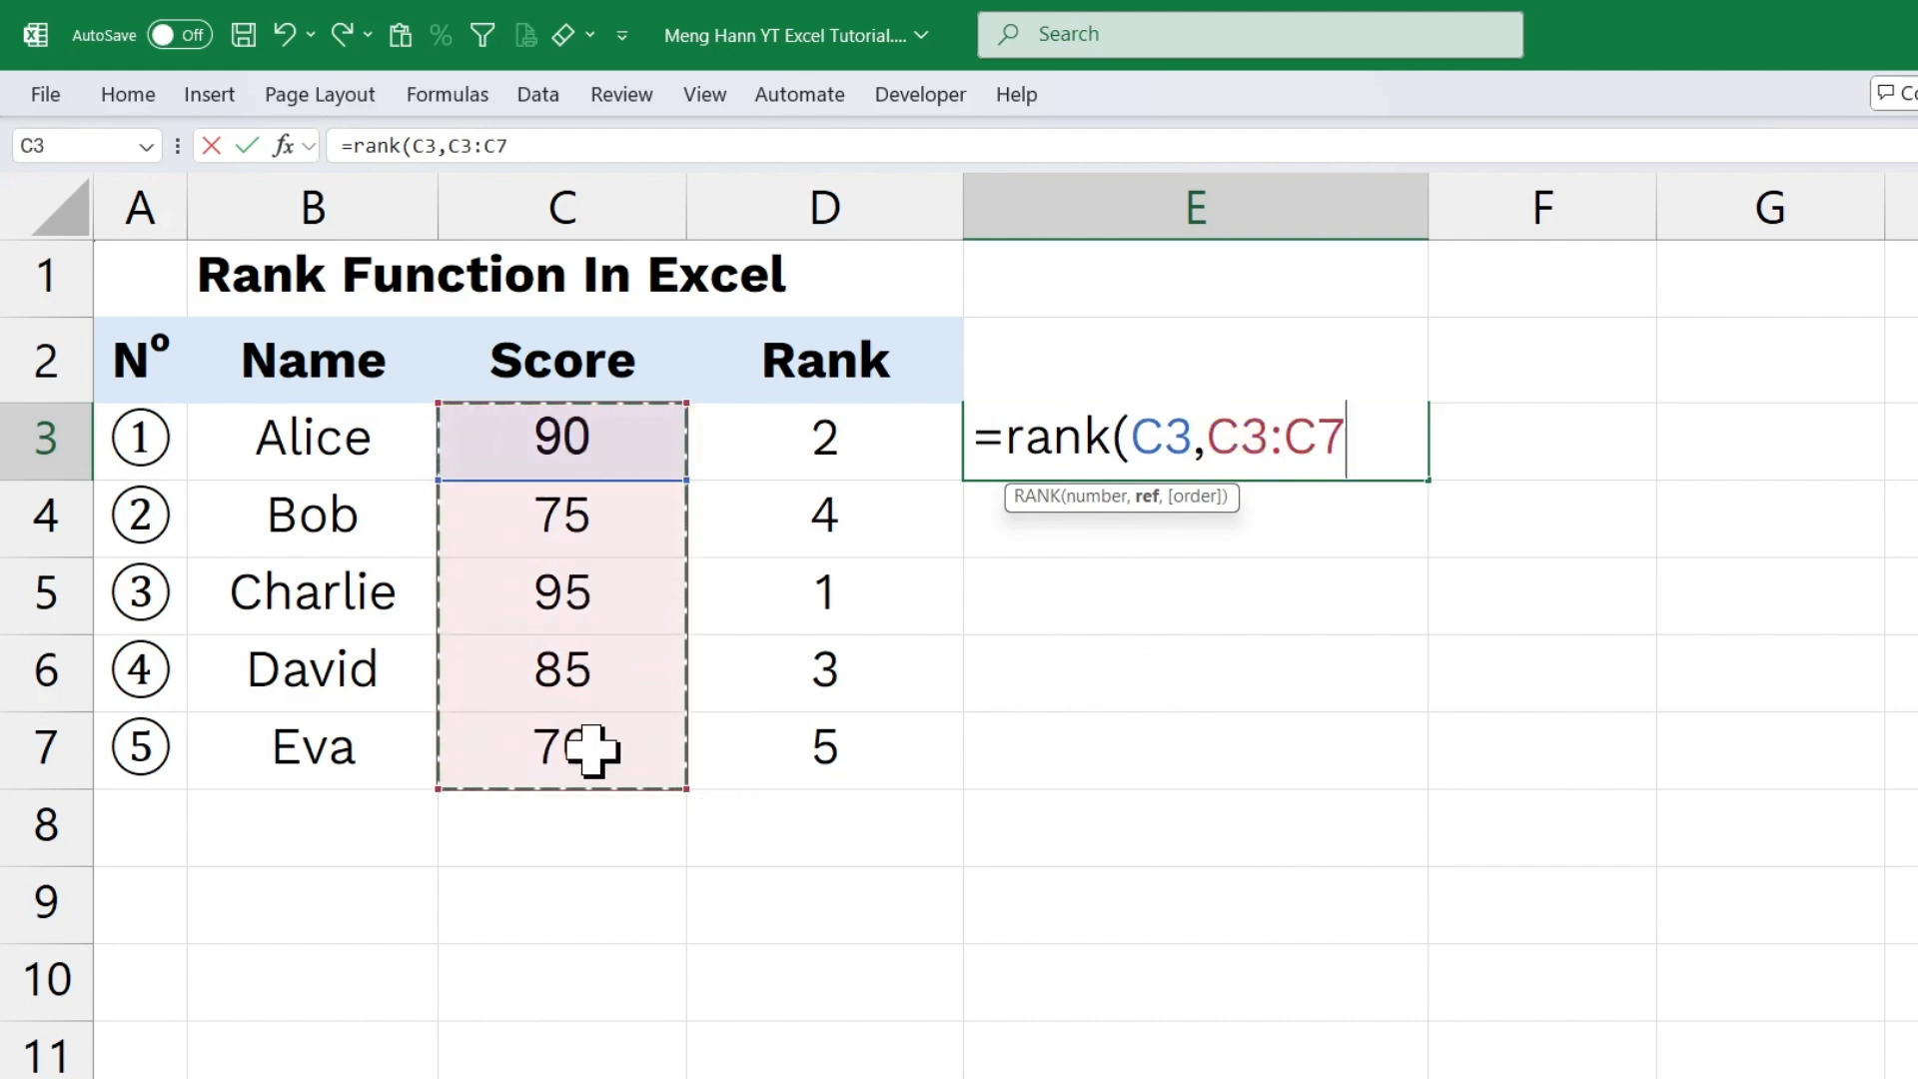
pyautogui.press('F4')
pyautogui.write(',')
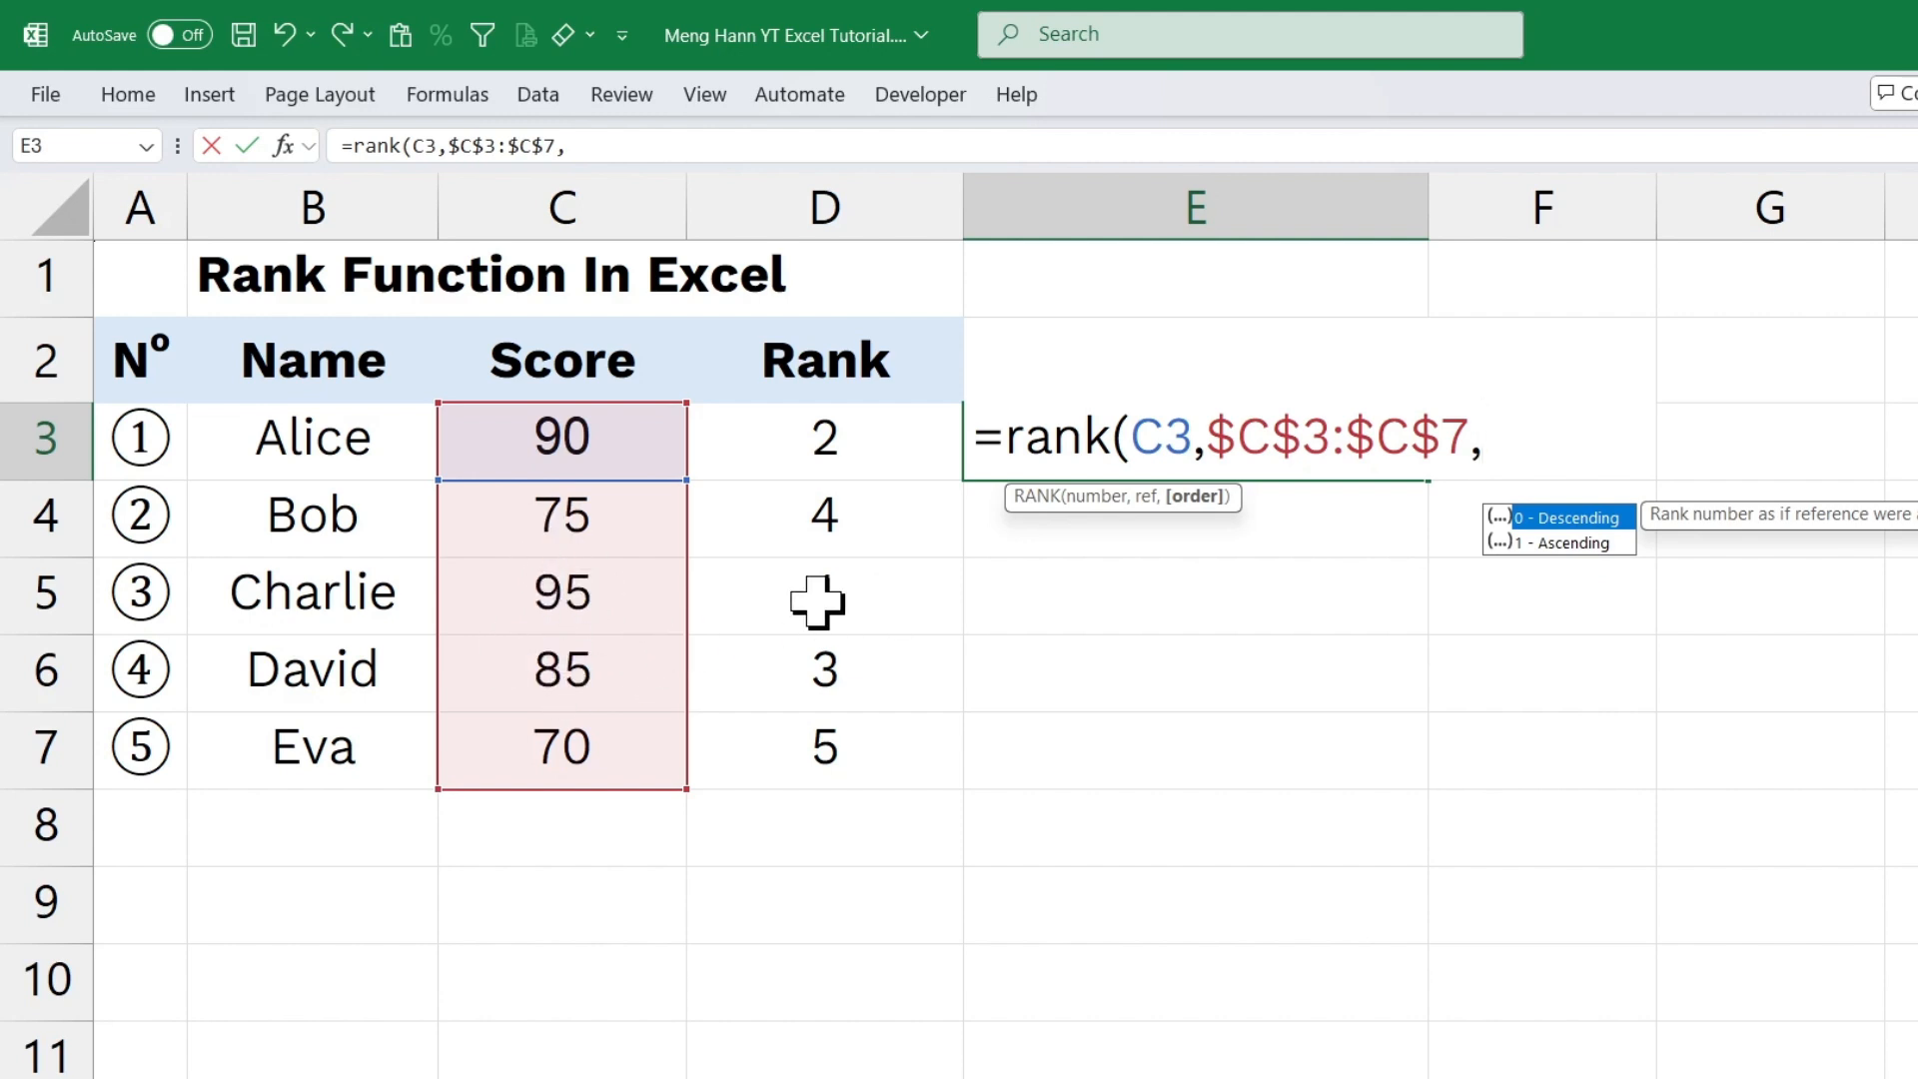
pyautogui.write('0')
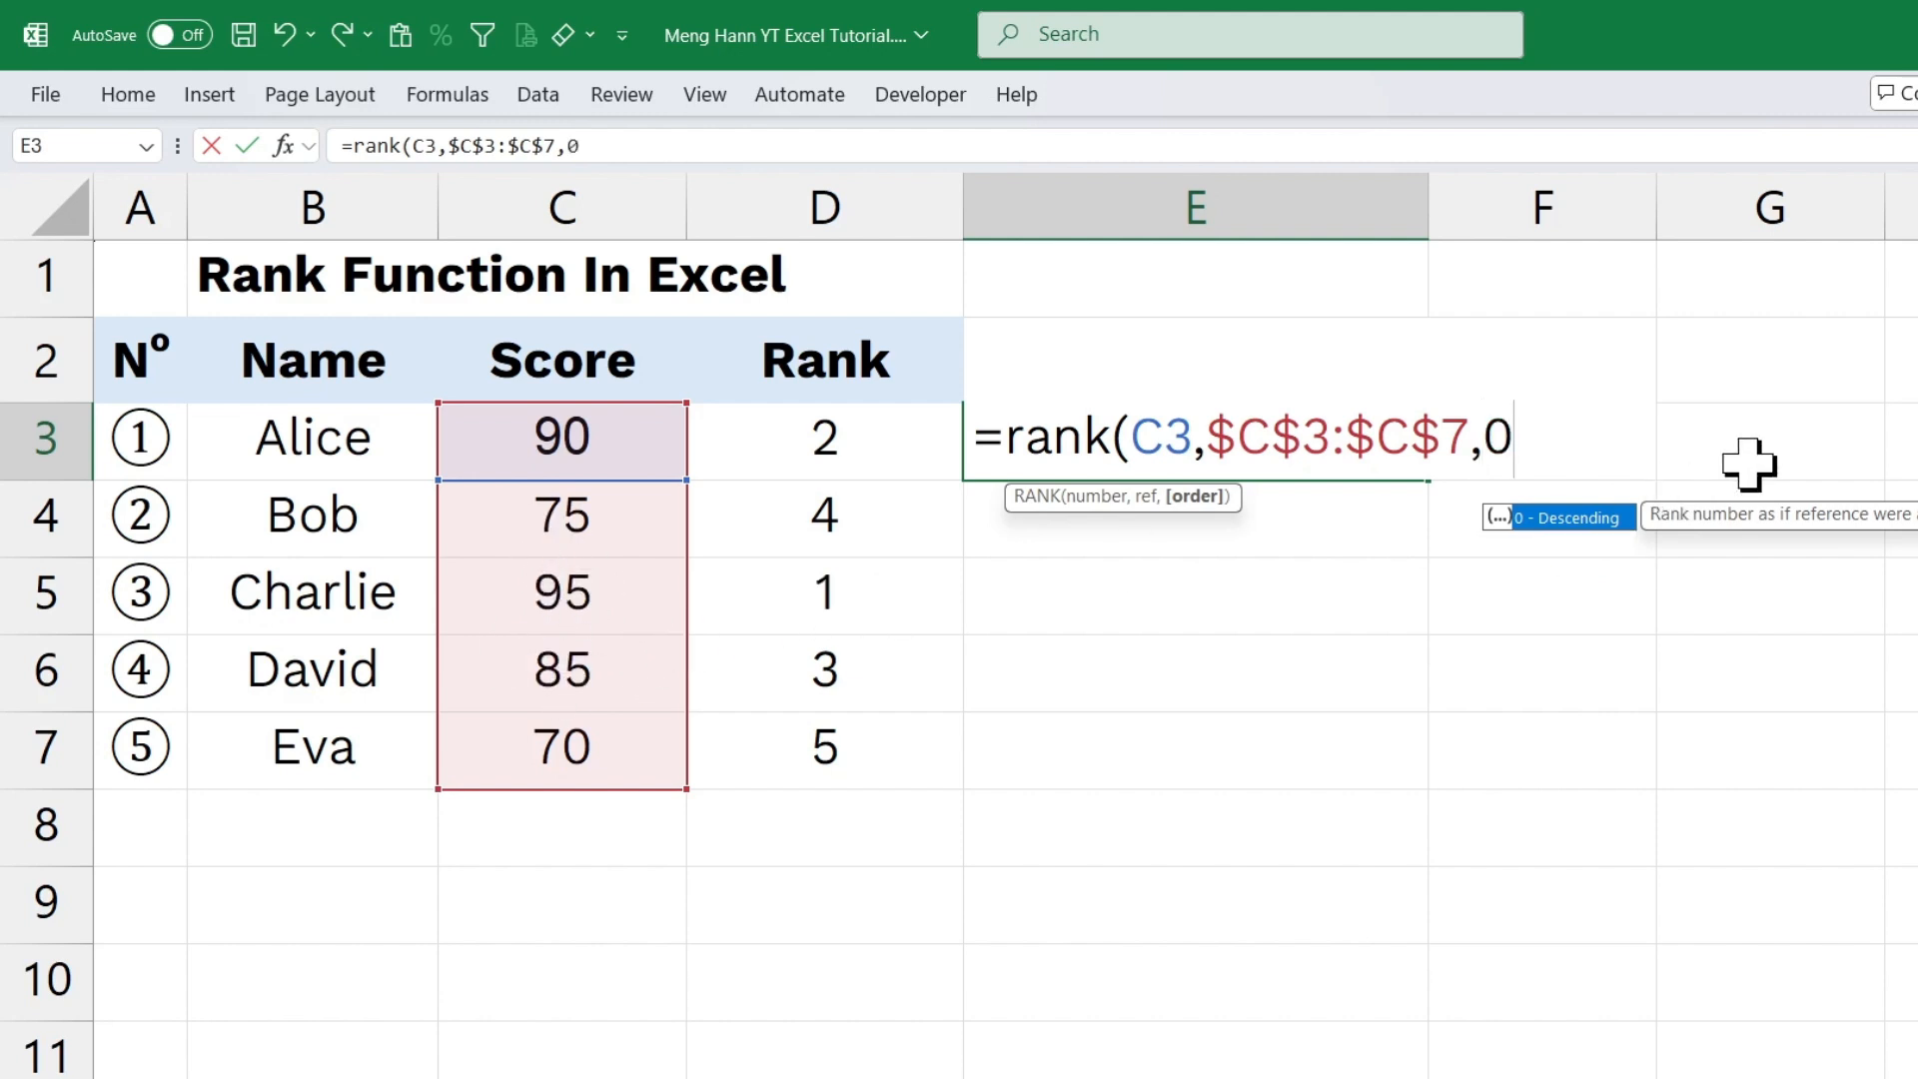
pyautogui.write(')')
pyautogui.press('Return')
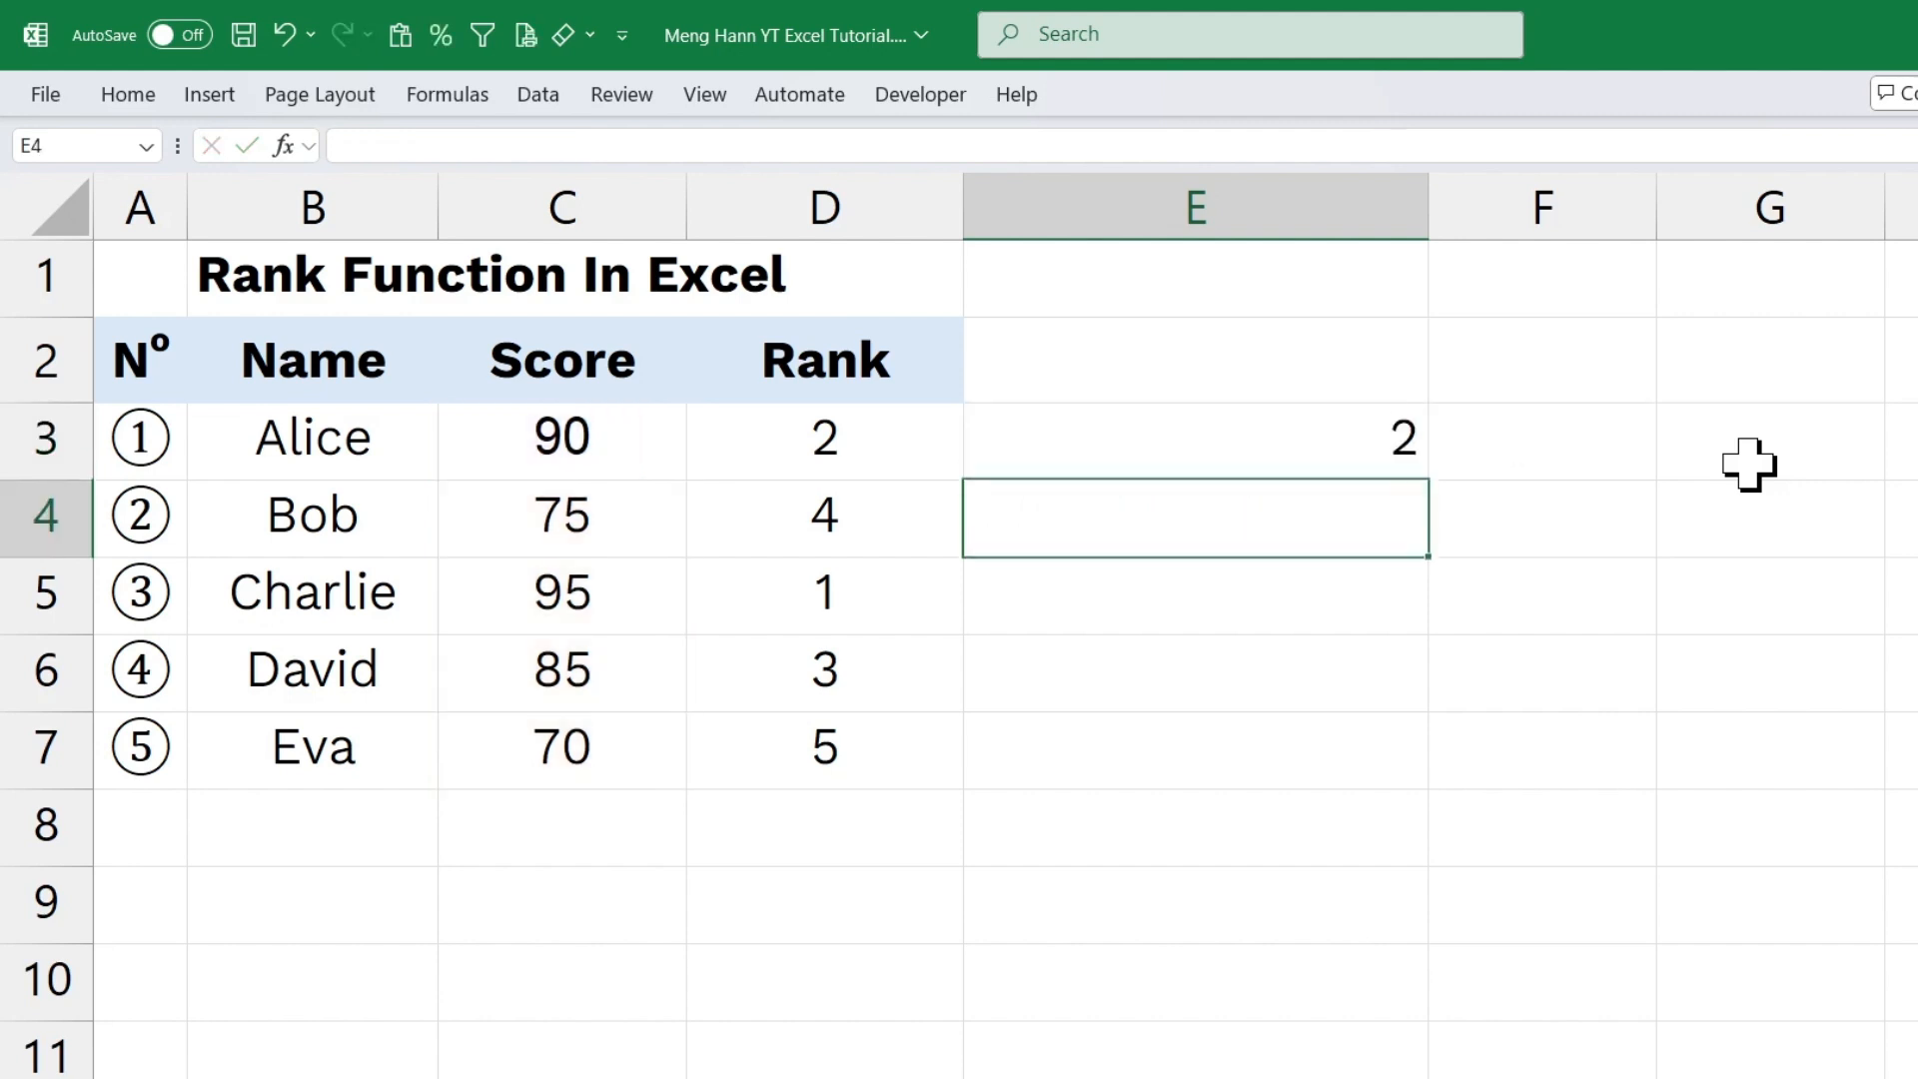
pyautogui.click(1207, 462)
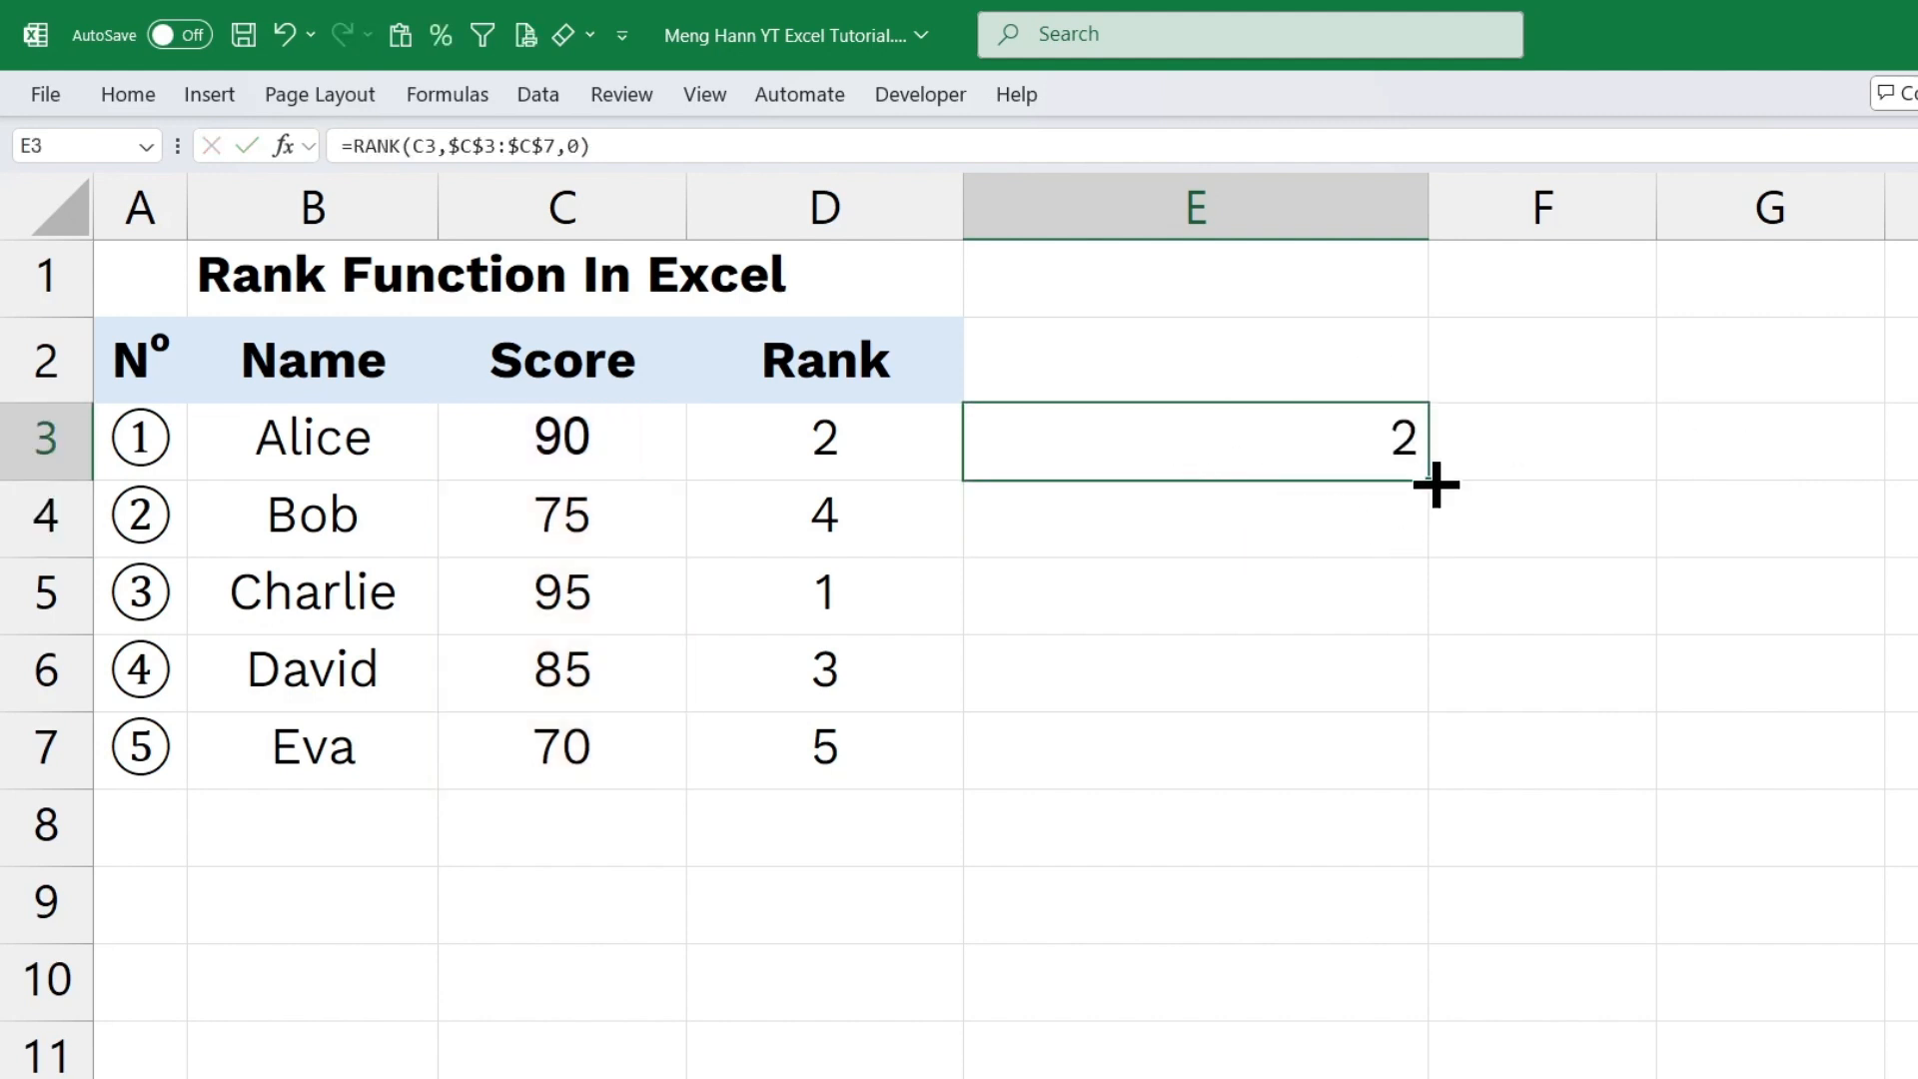
pyautogui.moveTo(1435, 485); pyautogui.dragTo(1398, 774)
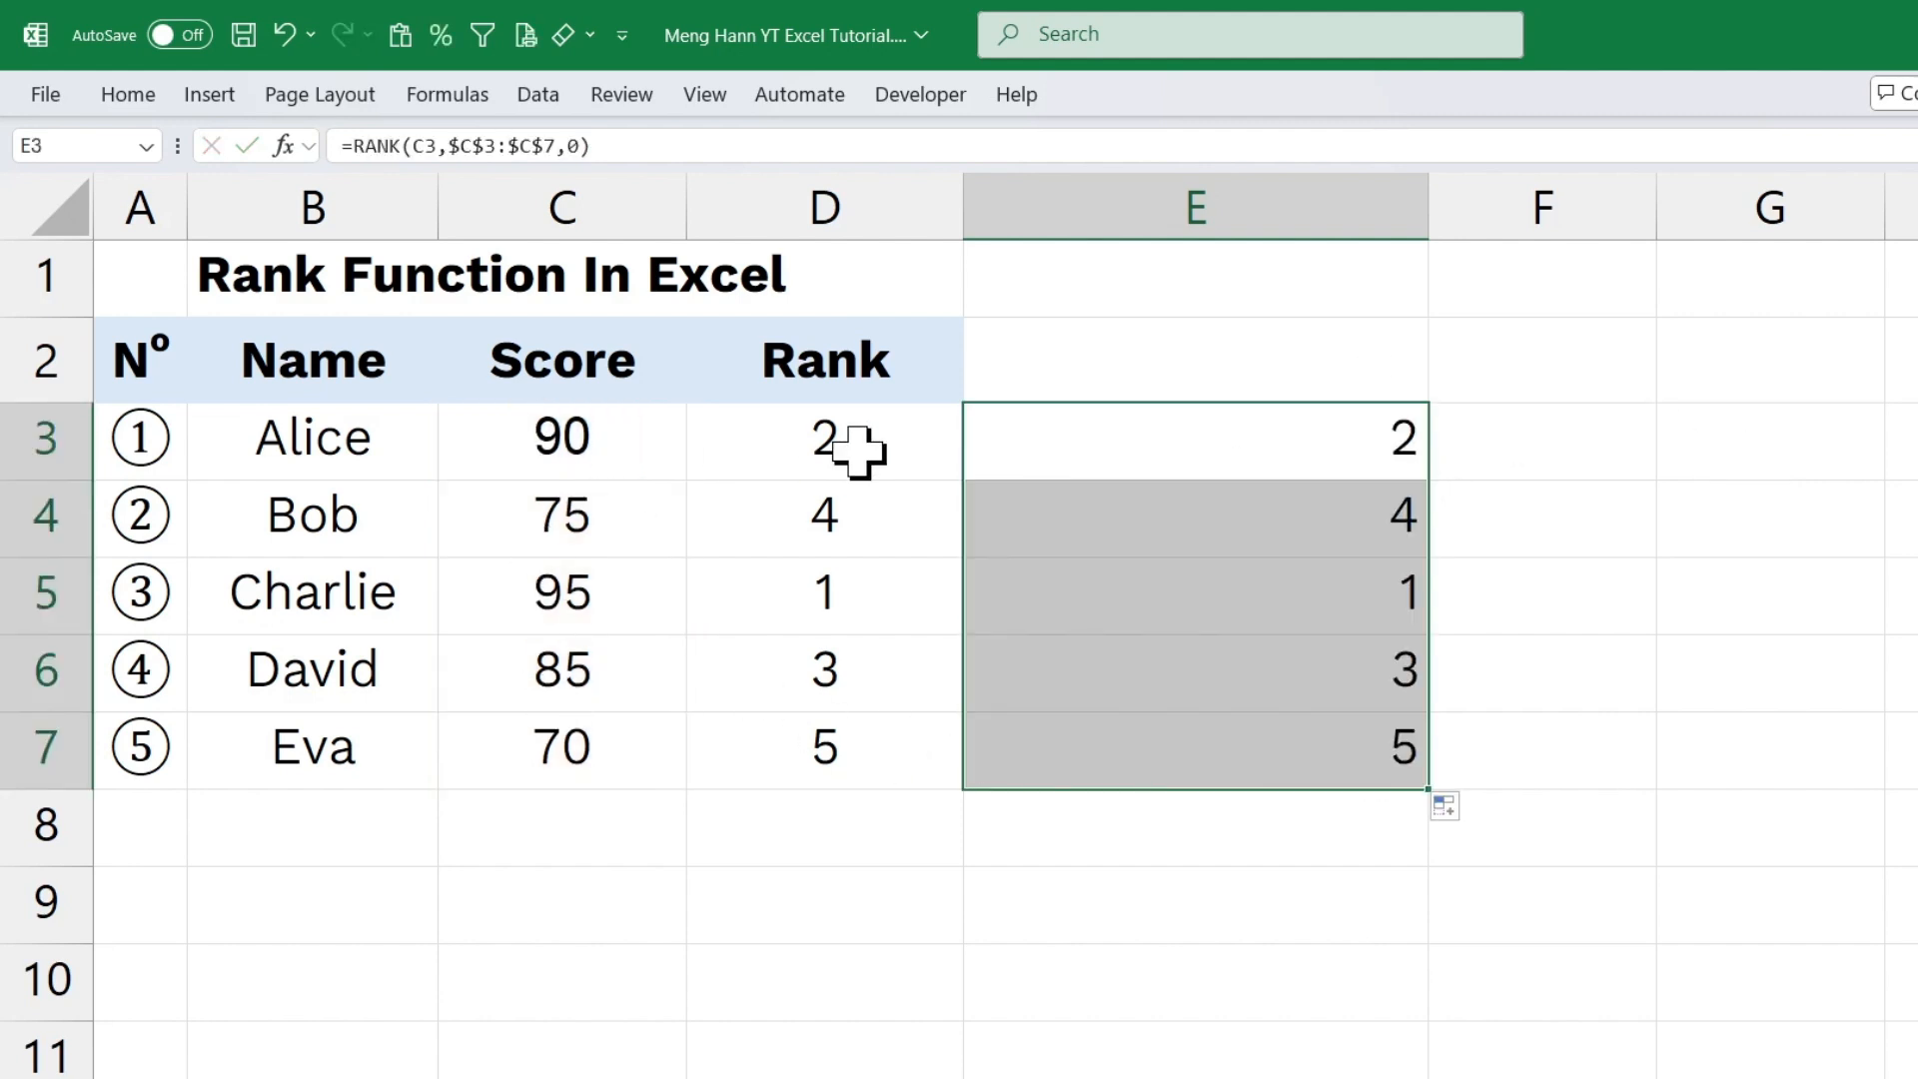
# Compare the descending ranks in column E with the Rank column and with the scores in C5 and C7.
pyautogui.moveTo(857, 449); pyautogui.dragTo(859, 747)
pyautogui.click(1258, 453)
pyautogui.moveTo(1258, 454); pyautogui.dragTo(1253, 599)
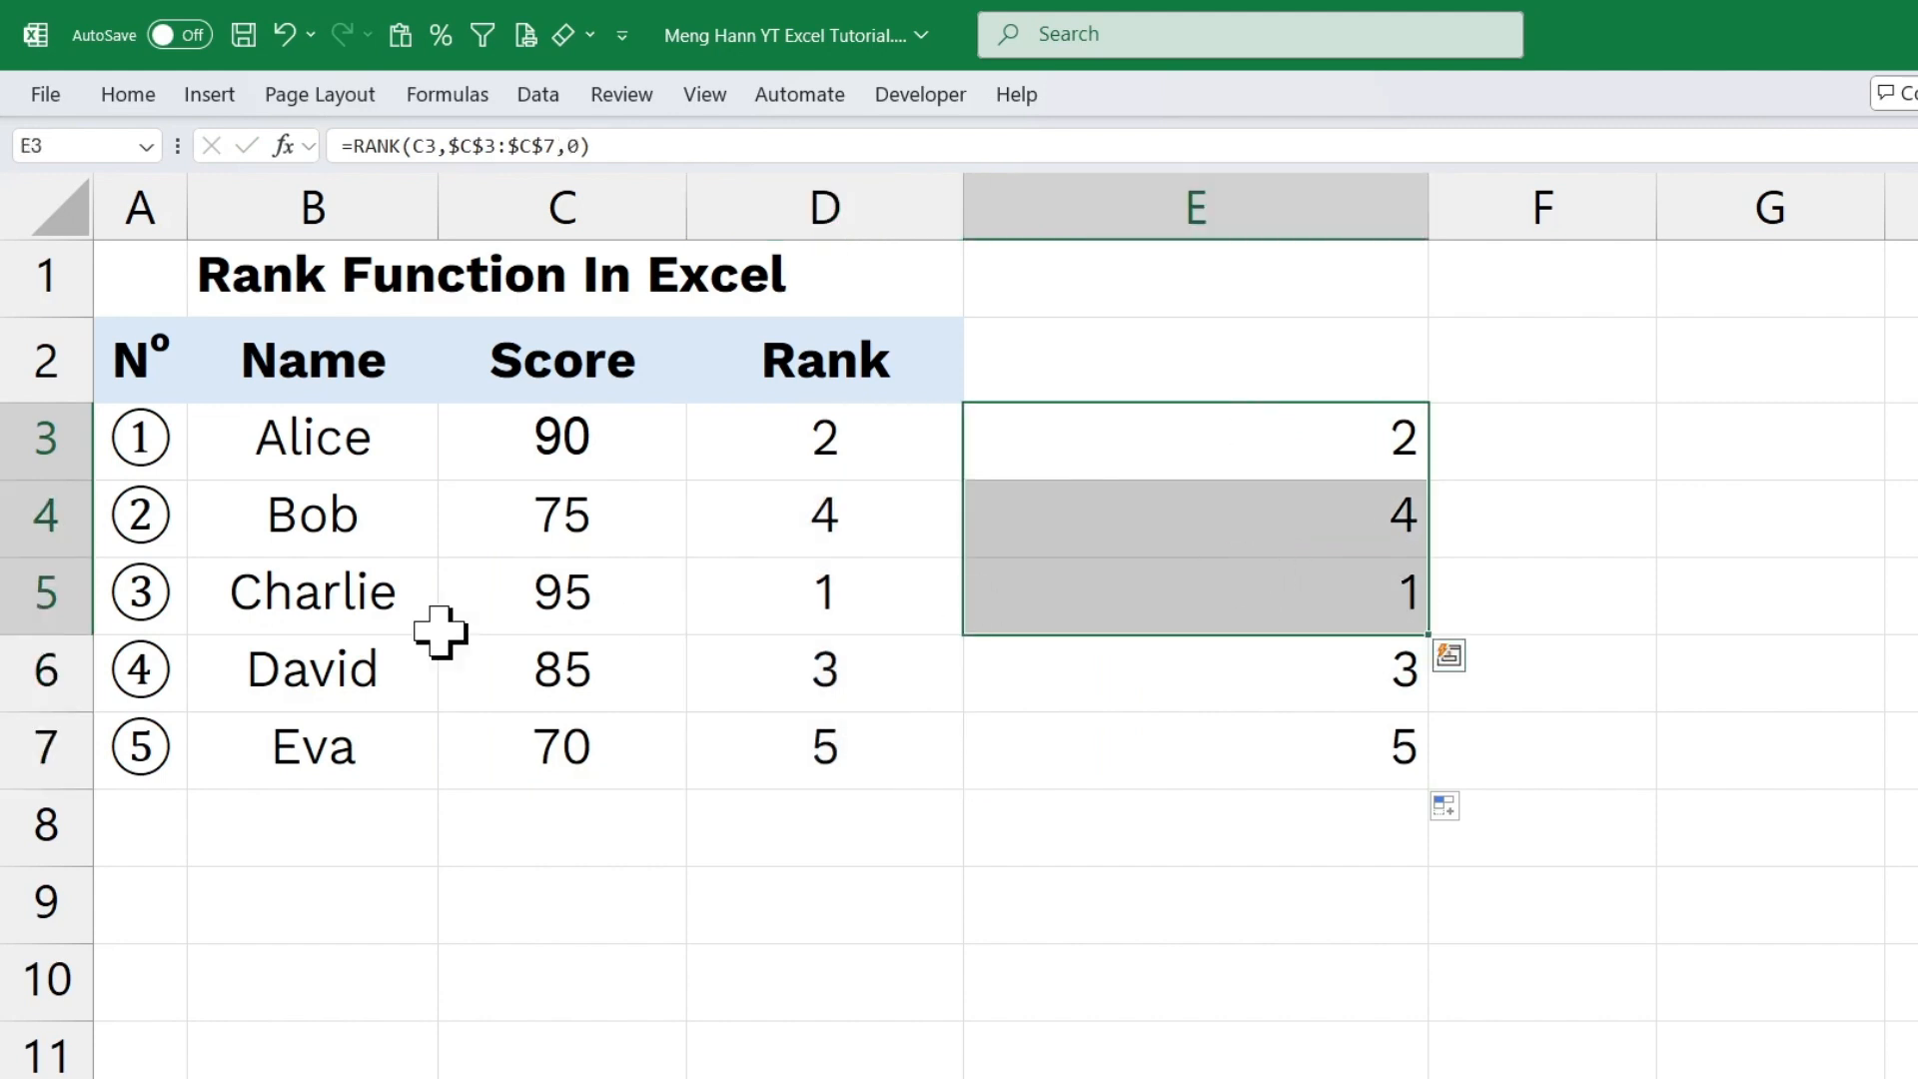
pyautogui.click(560, 624)
pyautogui.click(1344, 591)
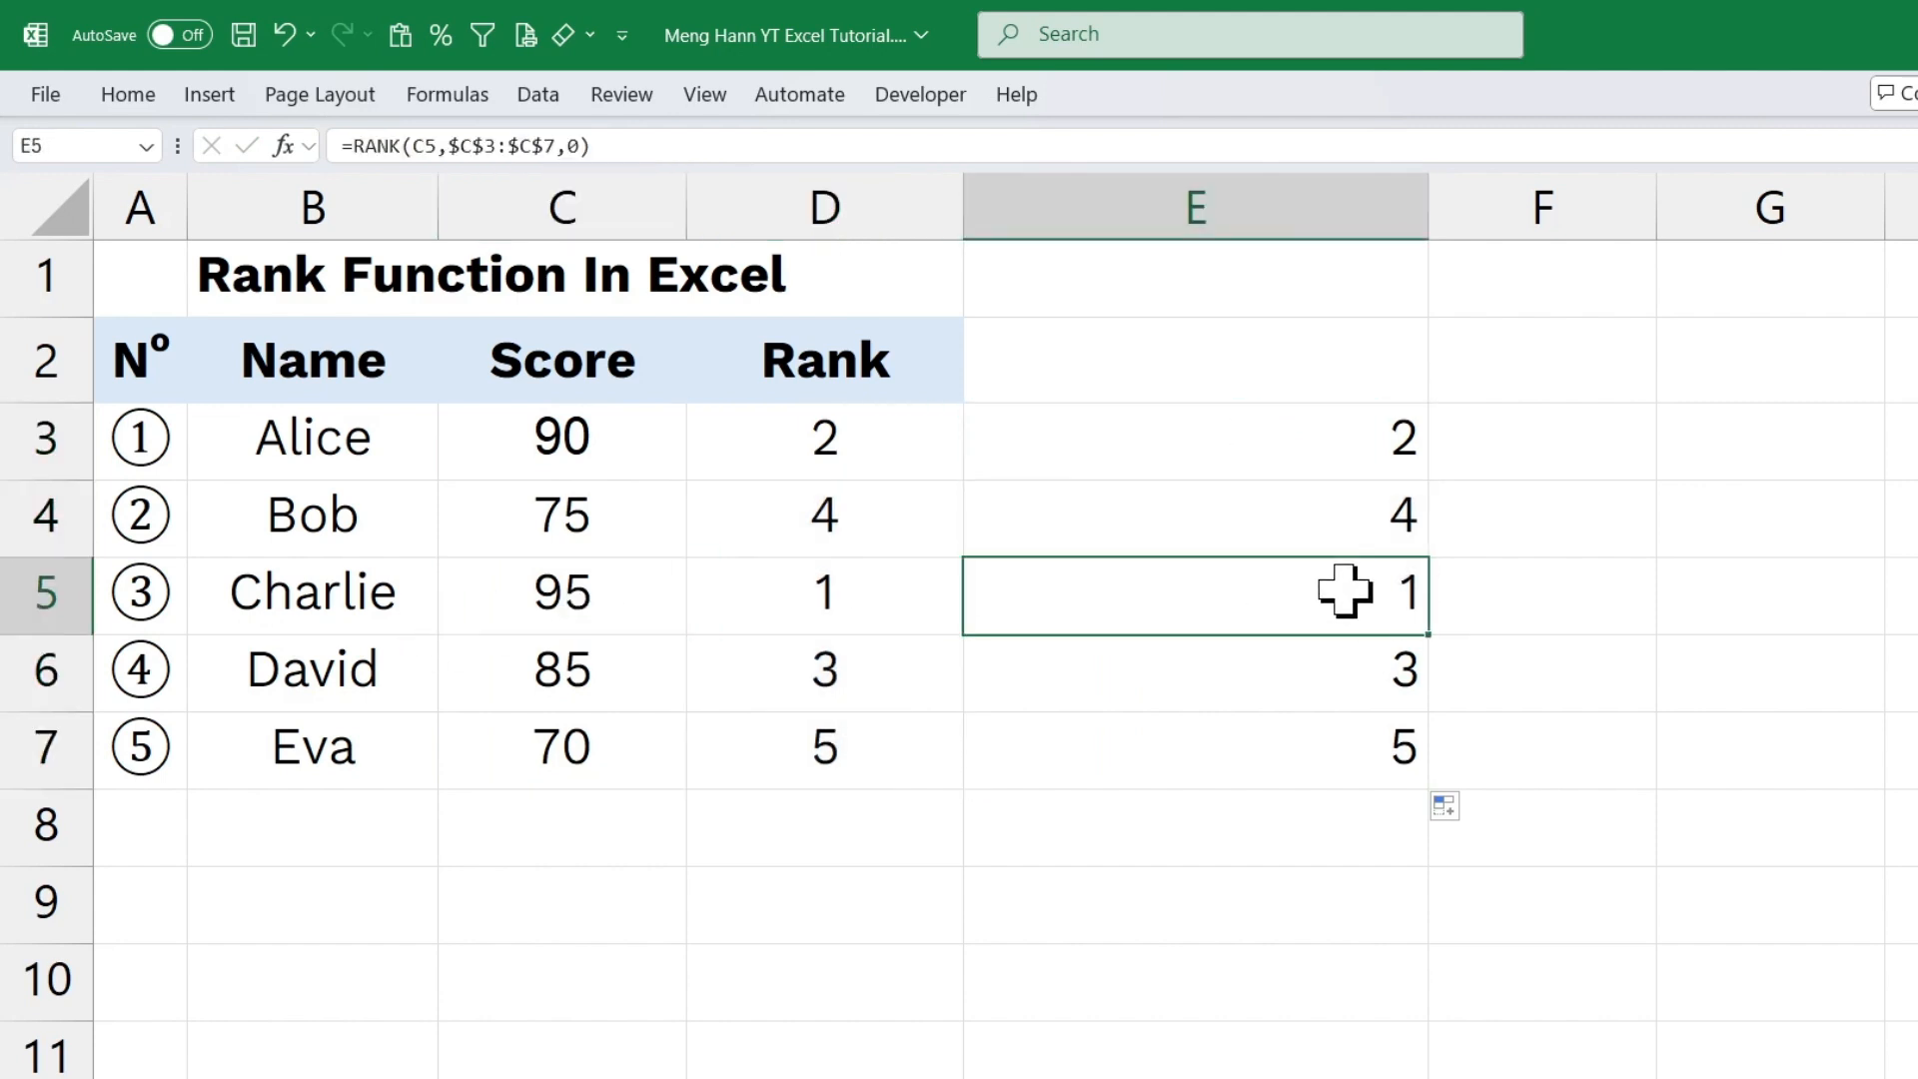
pyautogui.click(567, 752)
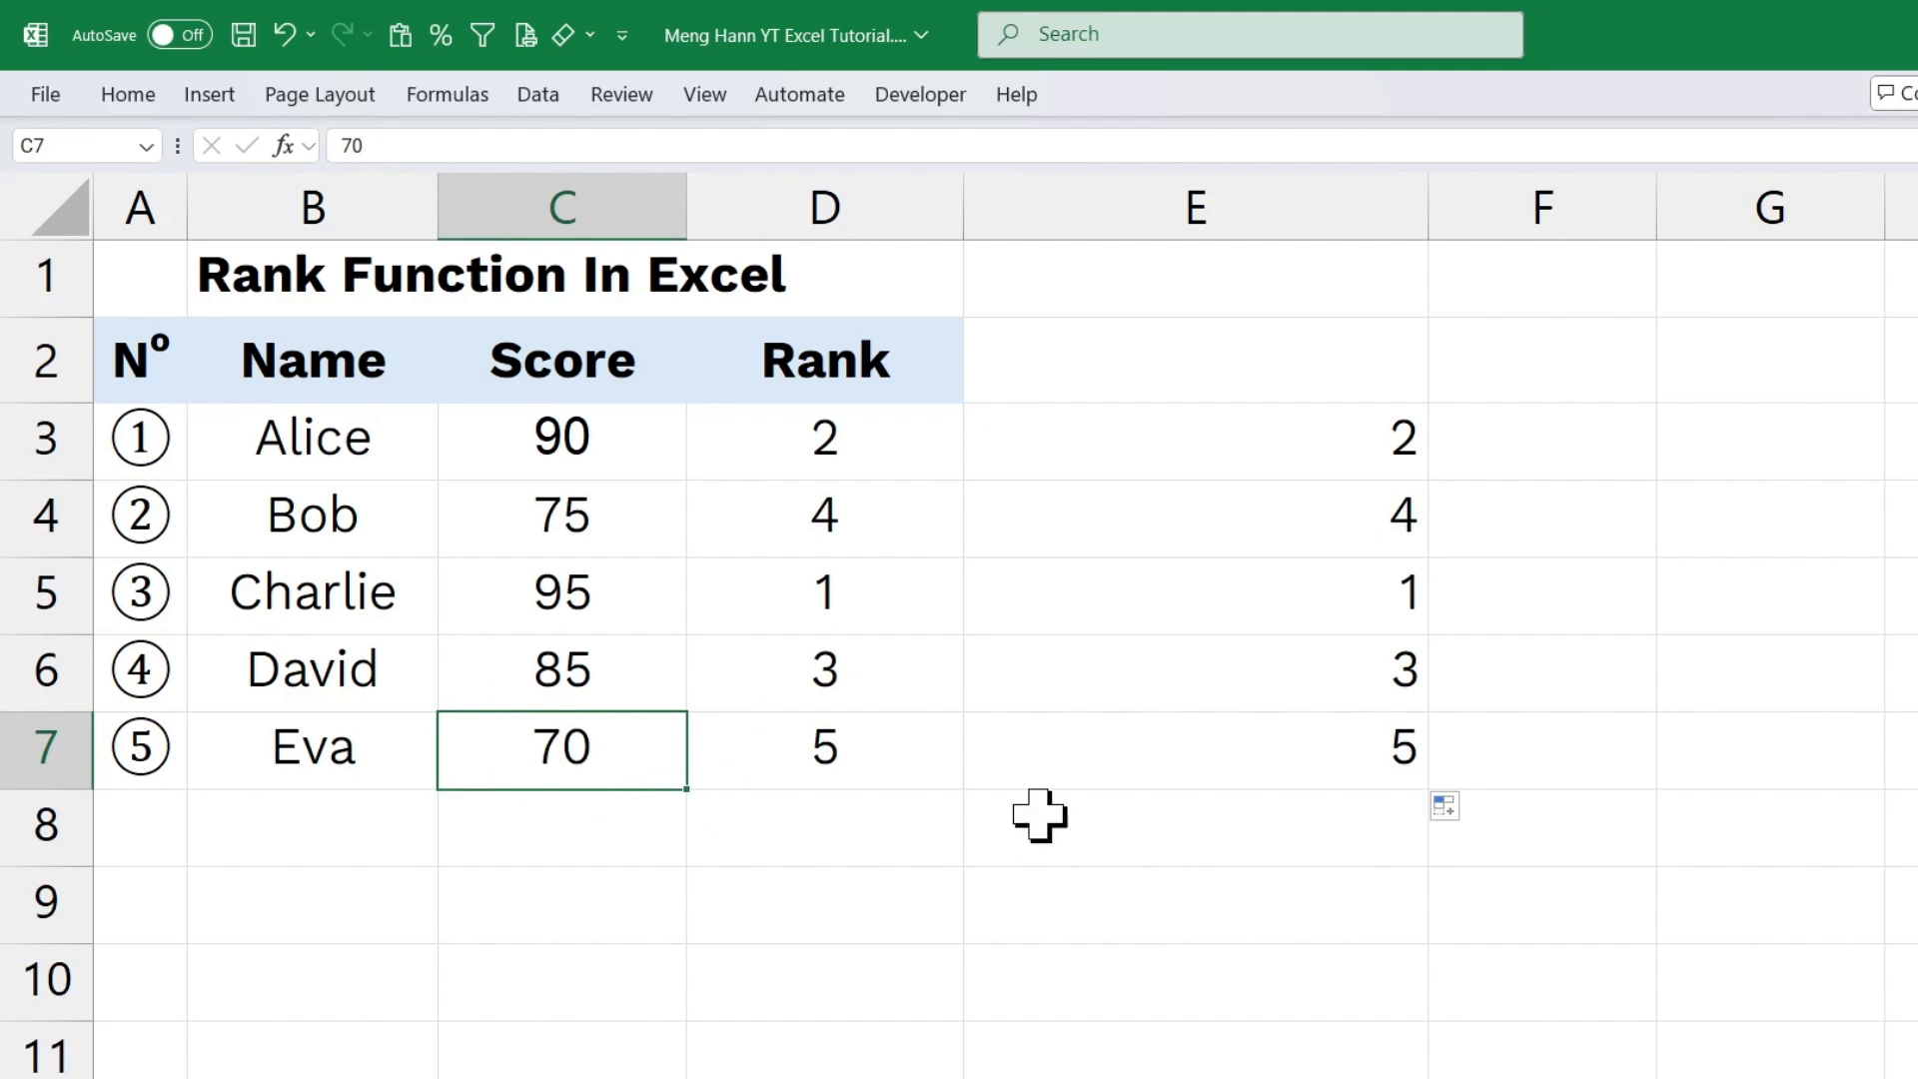
pyautogui.click(1300, 739)
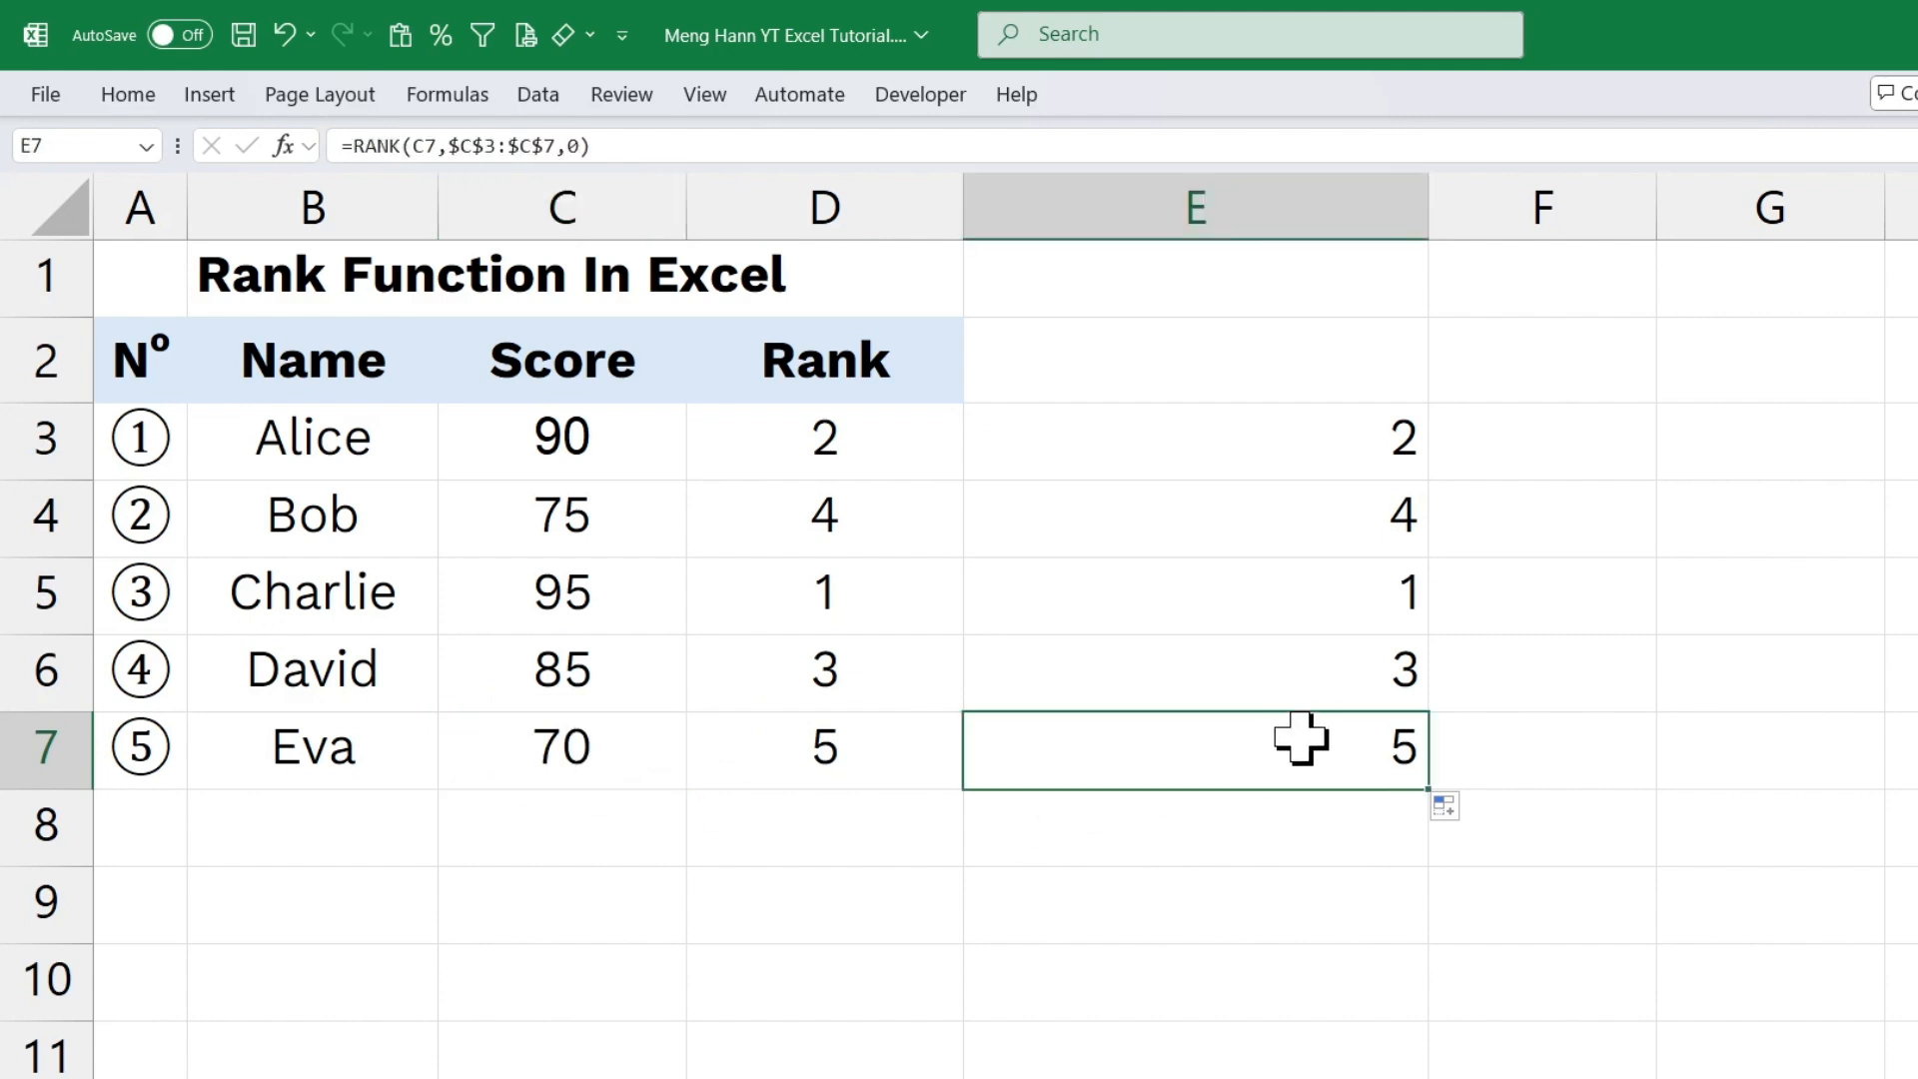
# Set the order argument of the E3 rank formula to 1 for ascending and copy the formula down through E7.
pyautogui.doubleClick(1269, 455)
pyautogui.moveTo(1508, 438); pyautogui.dragTo(1545, 439)
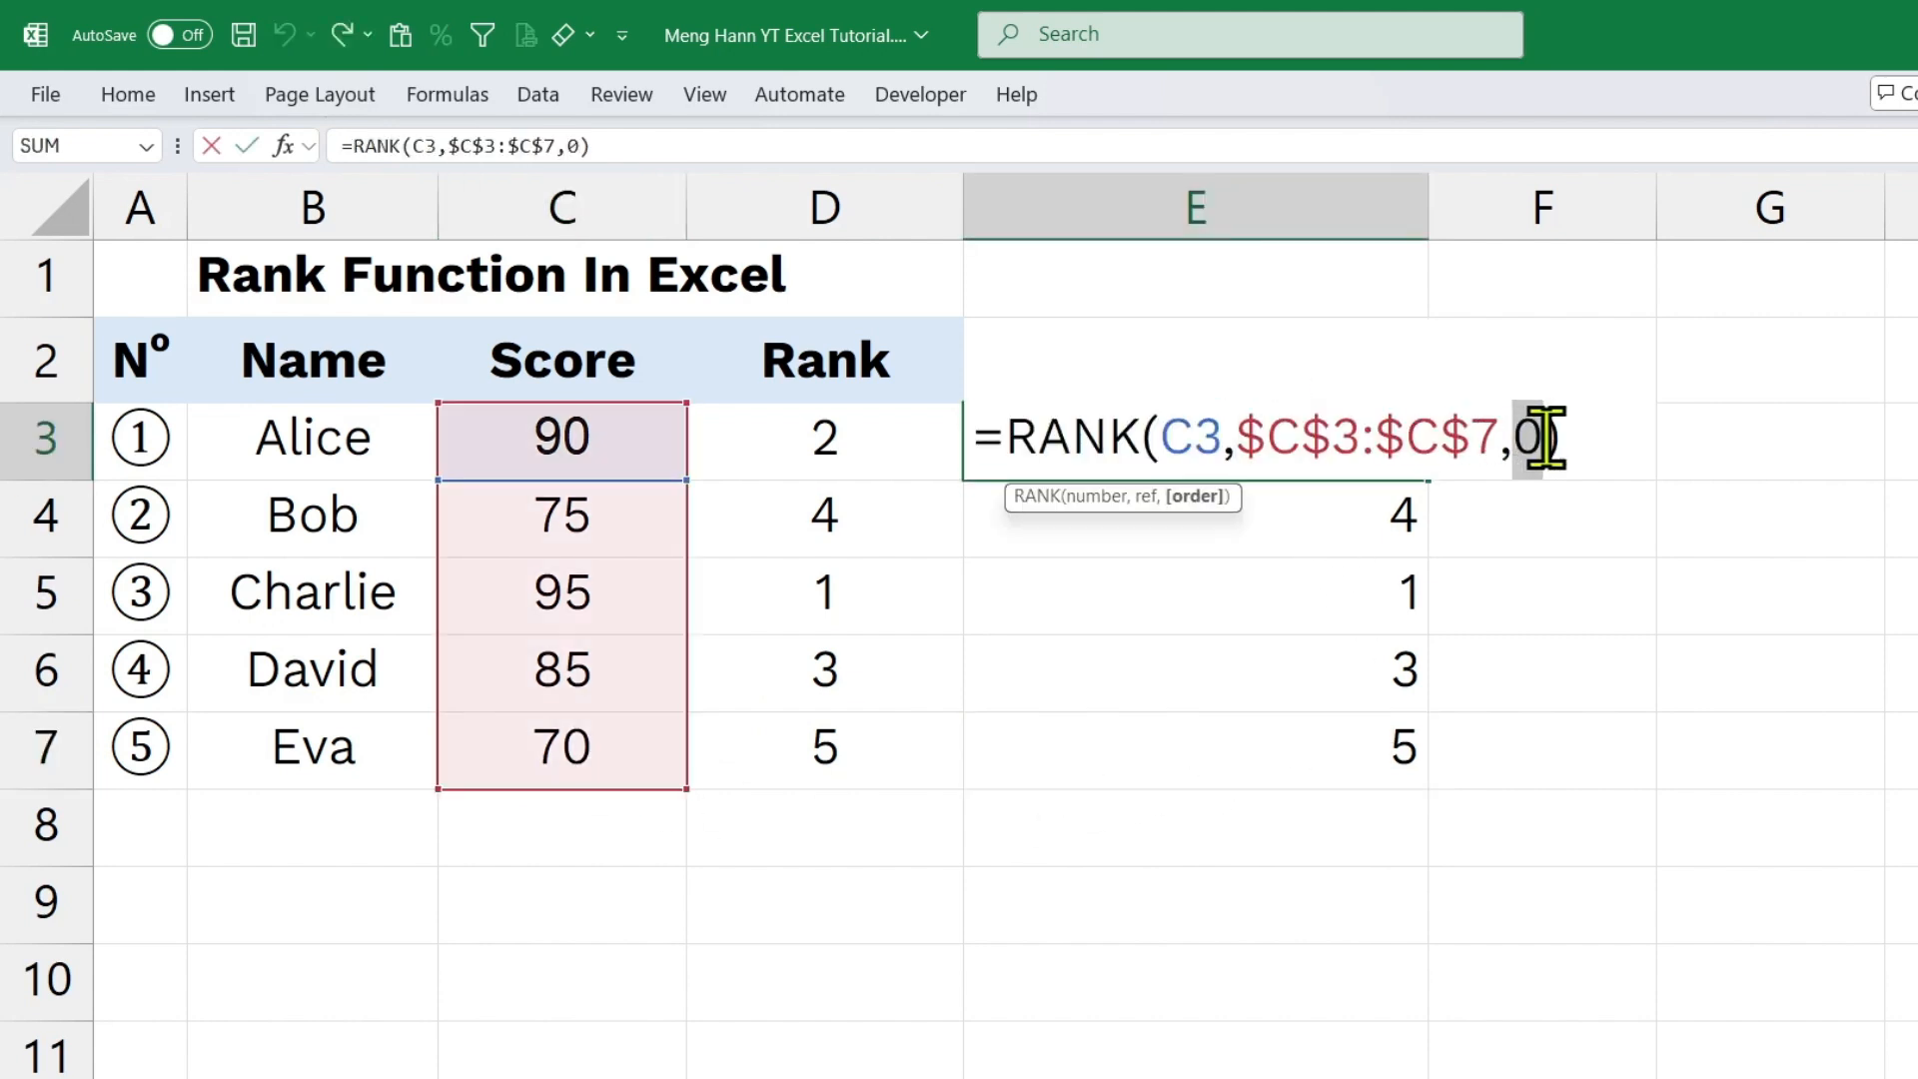
pyautogui.write('1')
pyautogui.press('Return')
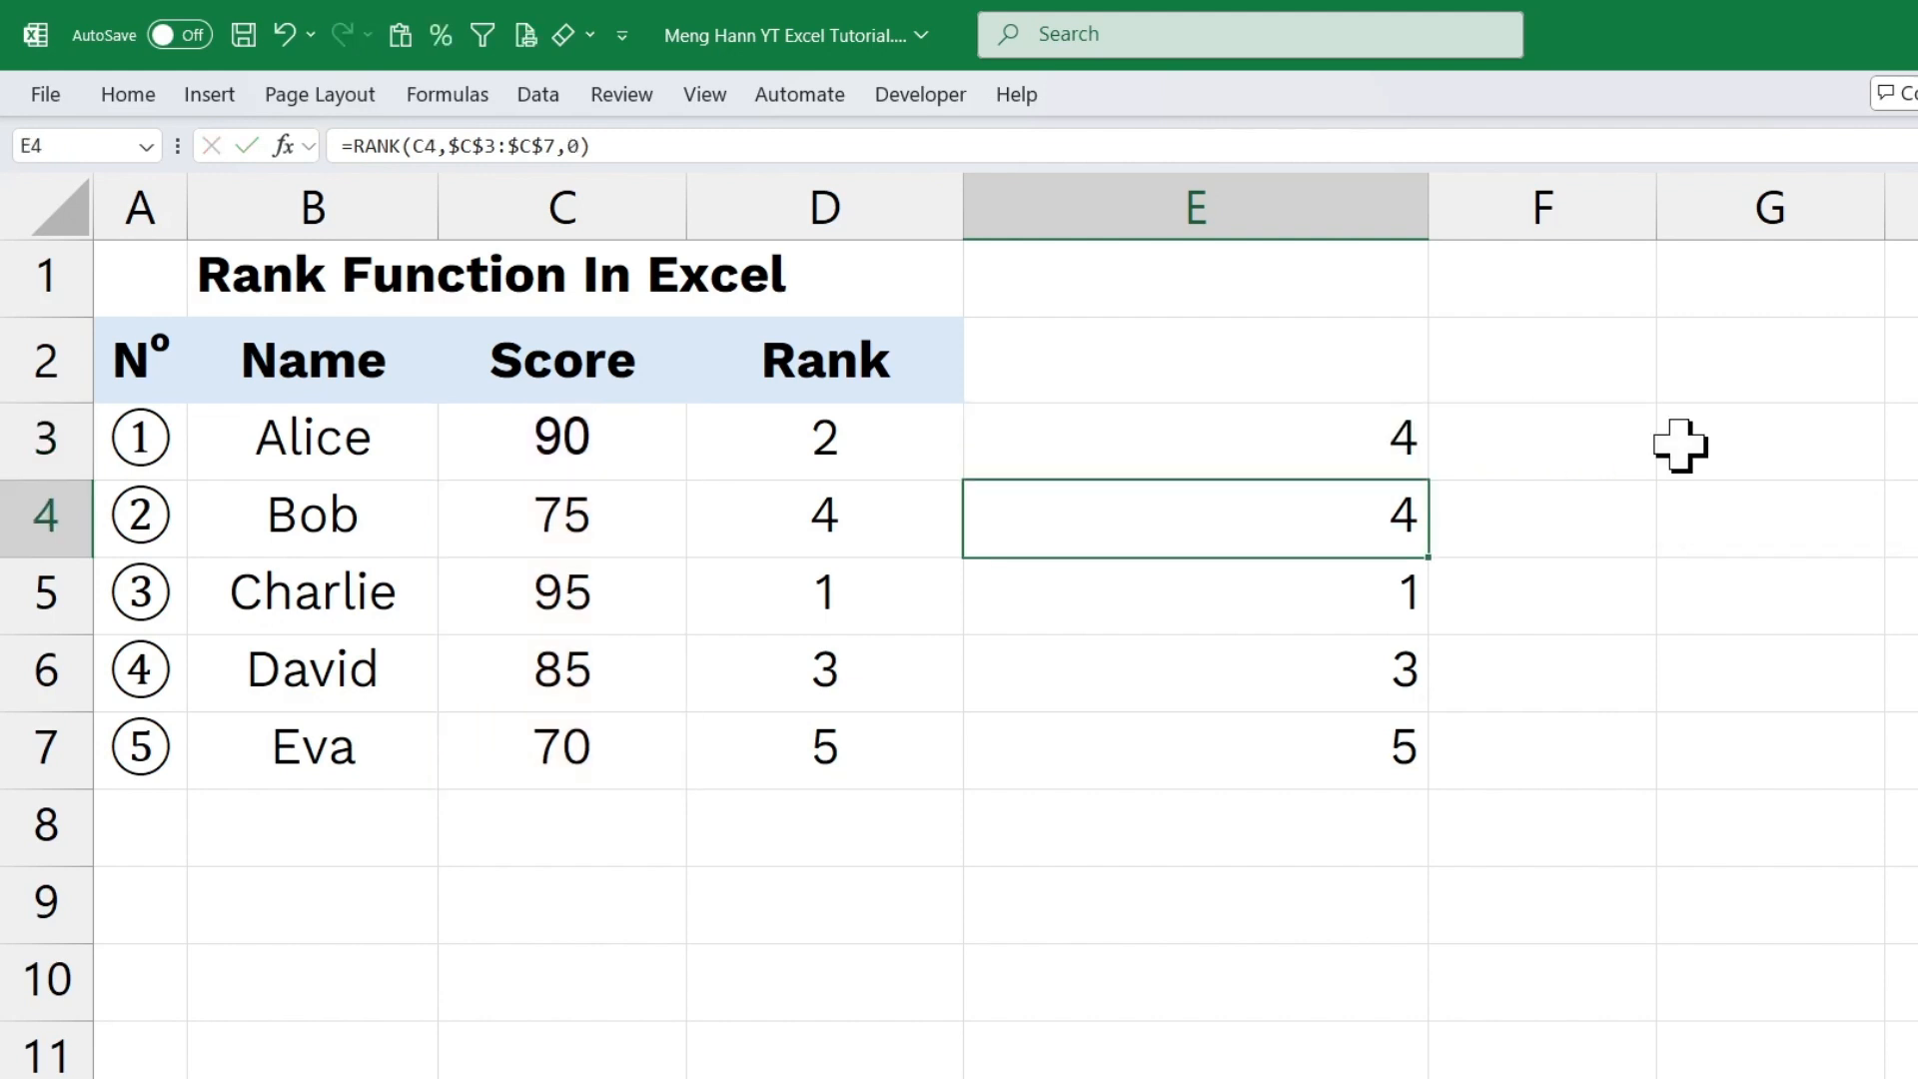
pyautogui.click(1335, 441)
pyautogui.moveTo(1428, 479); pyautogui.dragTo(1417, 770)
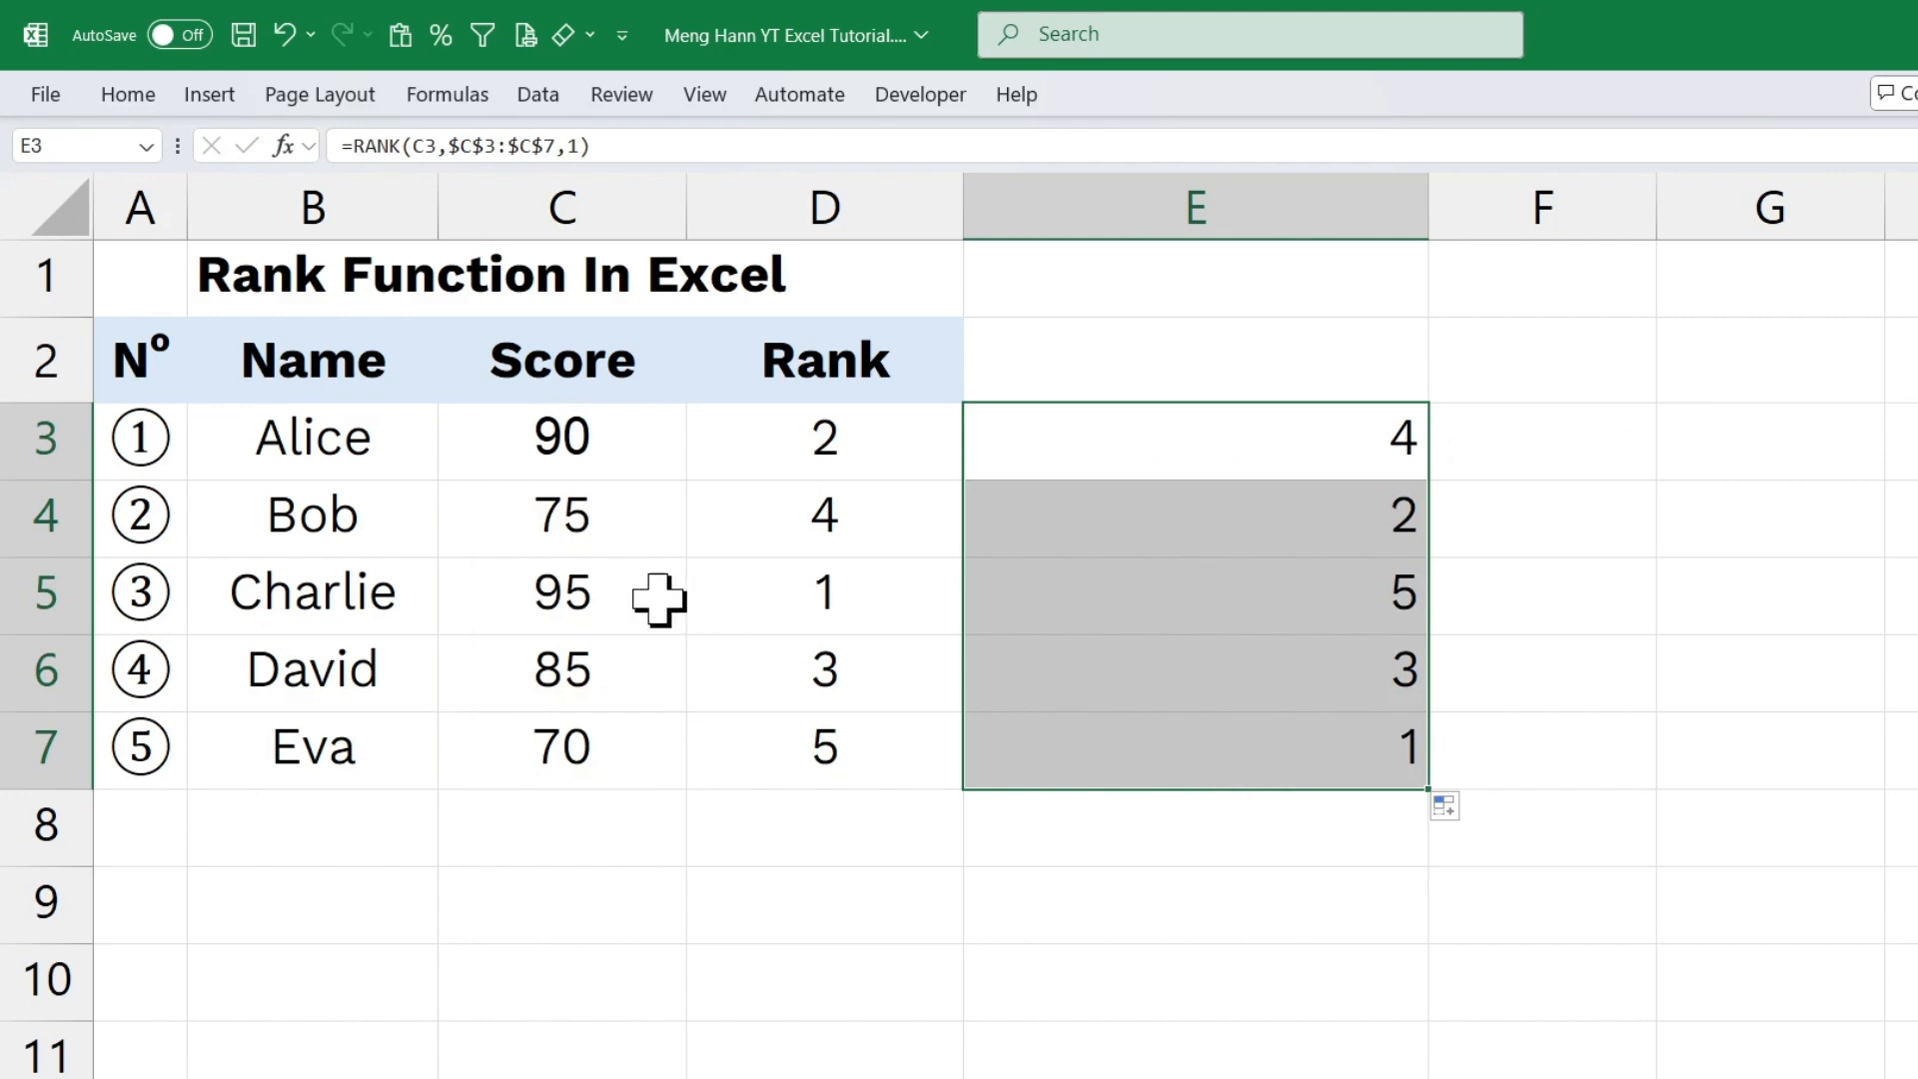
# Compare the ascending ranks in E5 and E7 with the scores in C5 and C7.
pyautogui.click(589, 595)
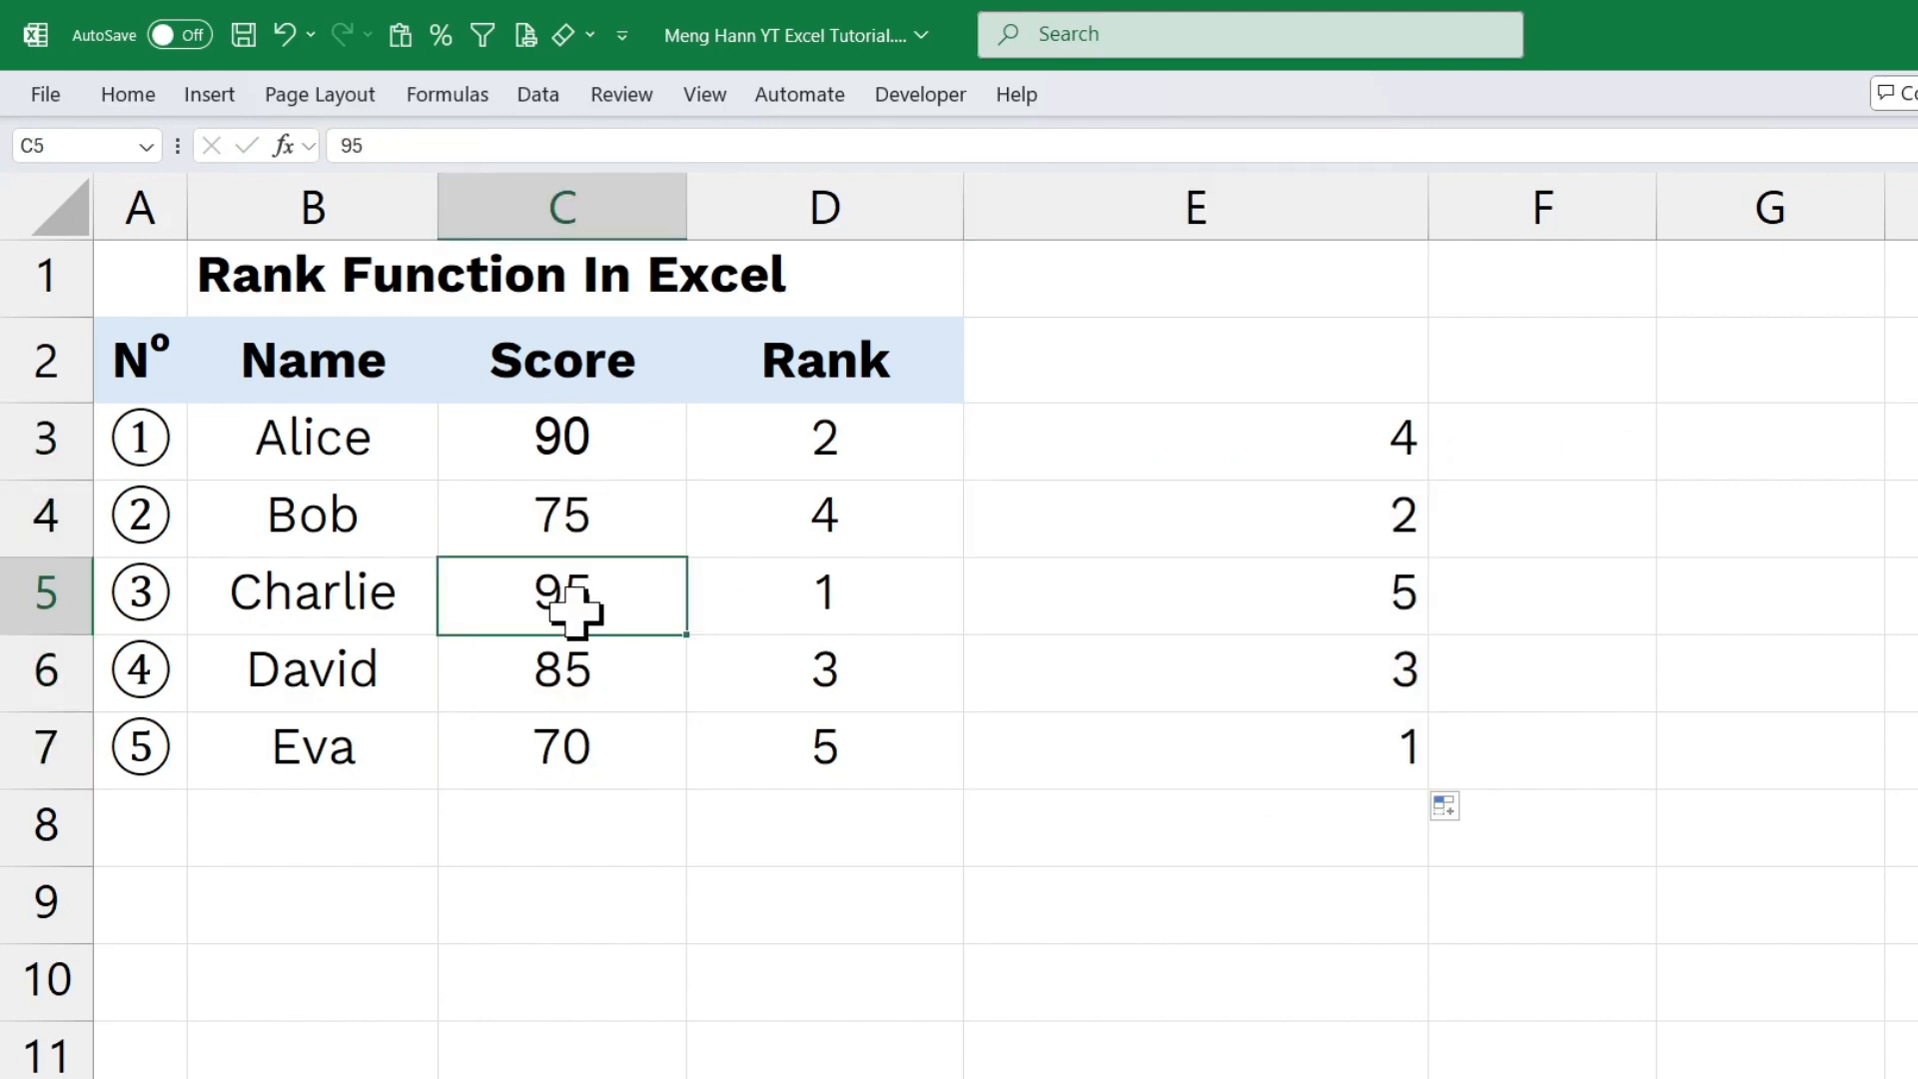
pyautogui.click(1313, 595)
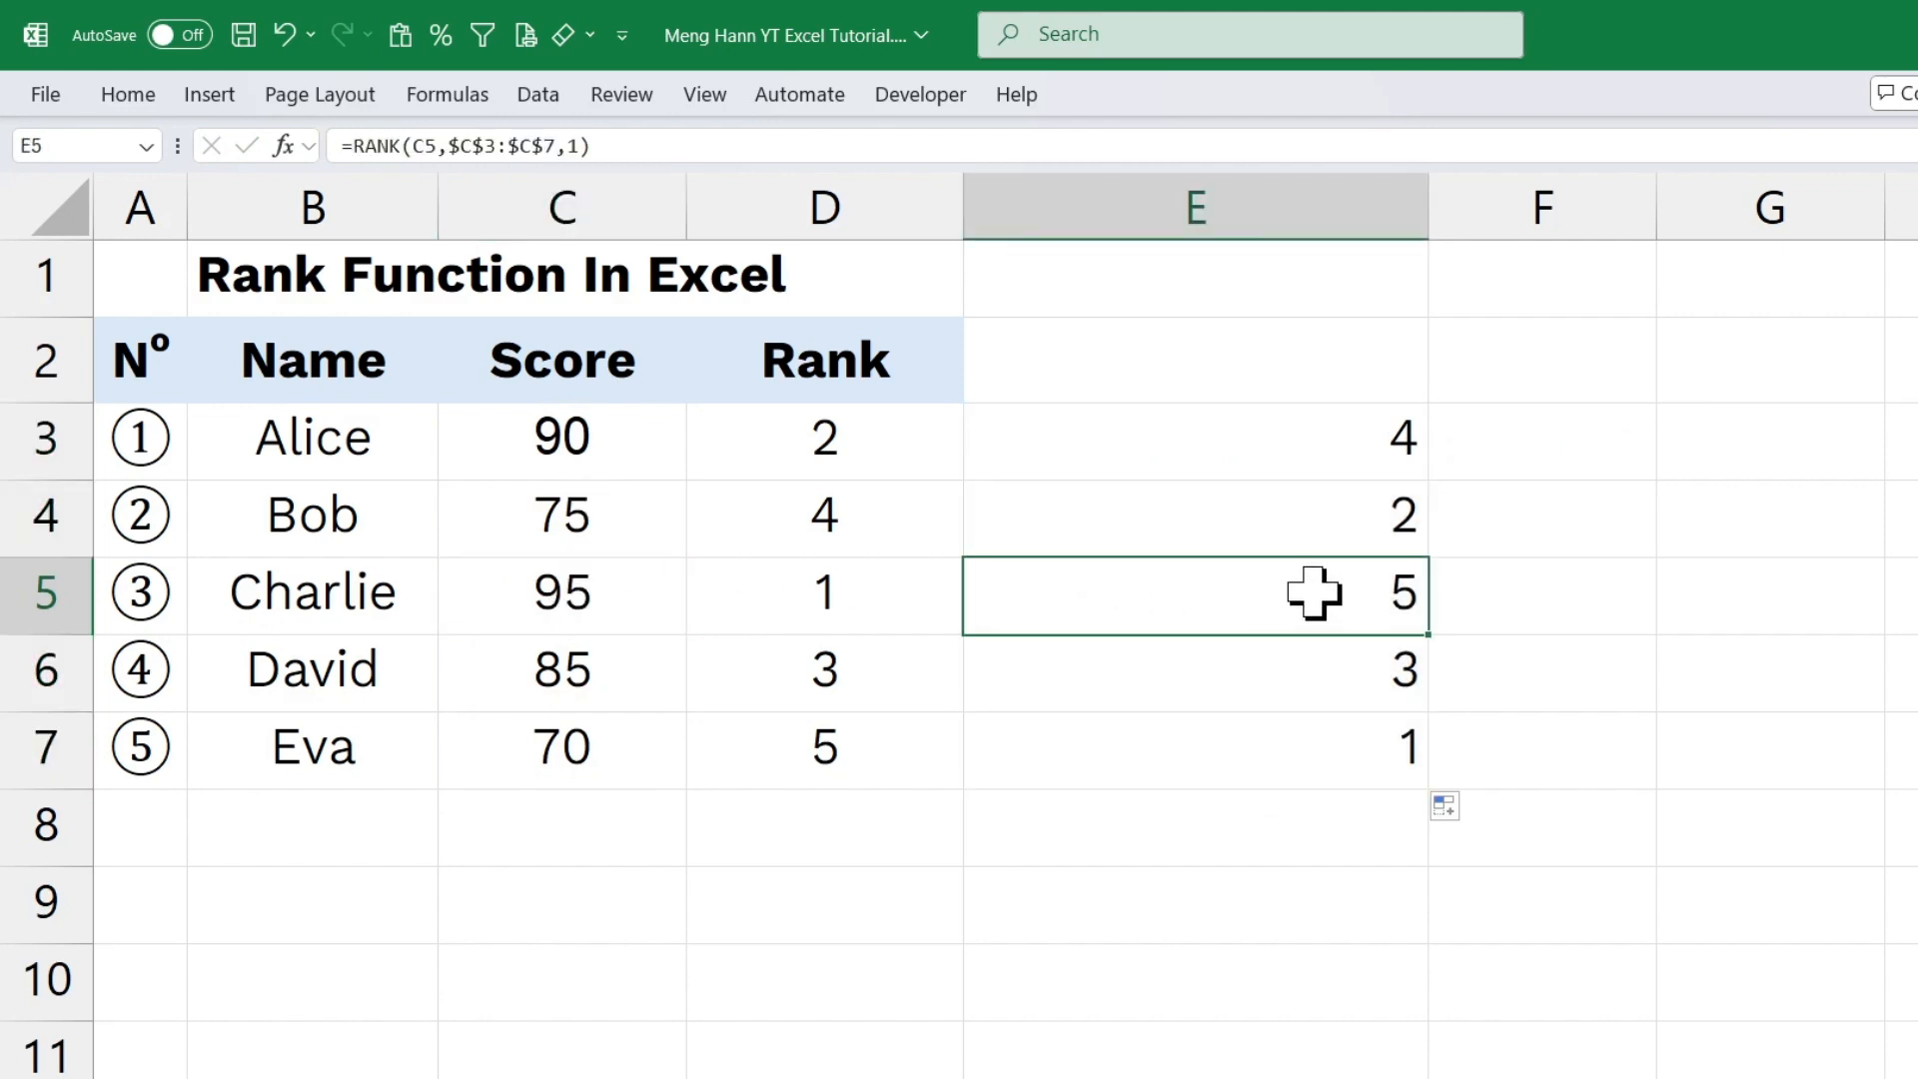
pyautogui.click(577, 753)
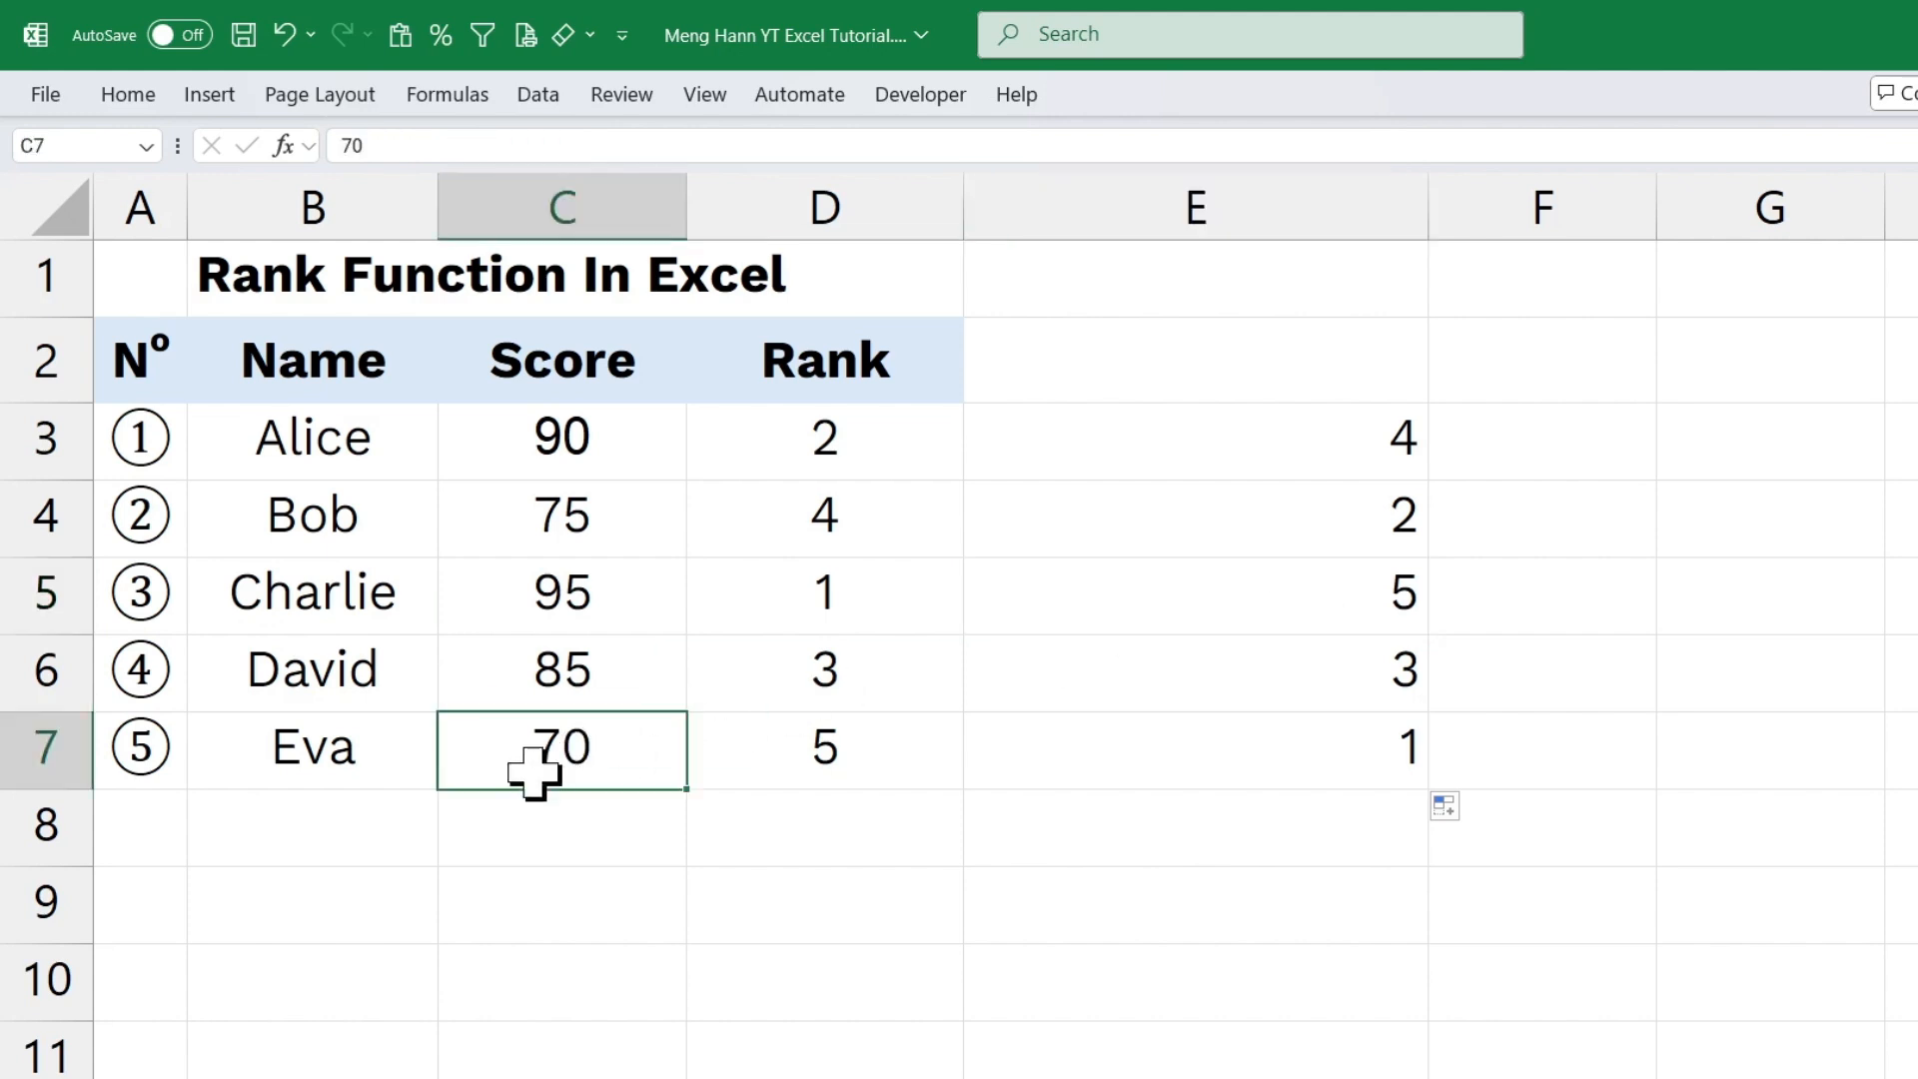
pyautogui.click(1288, 759)
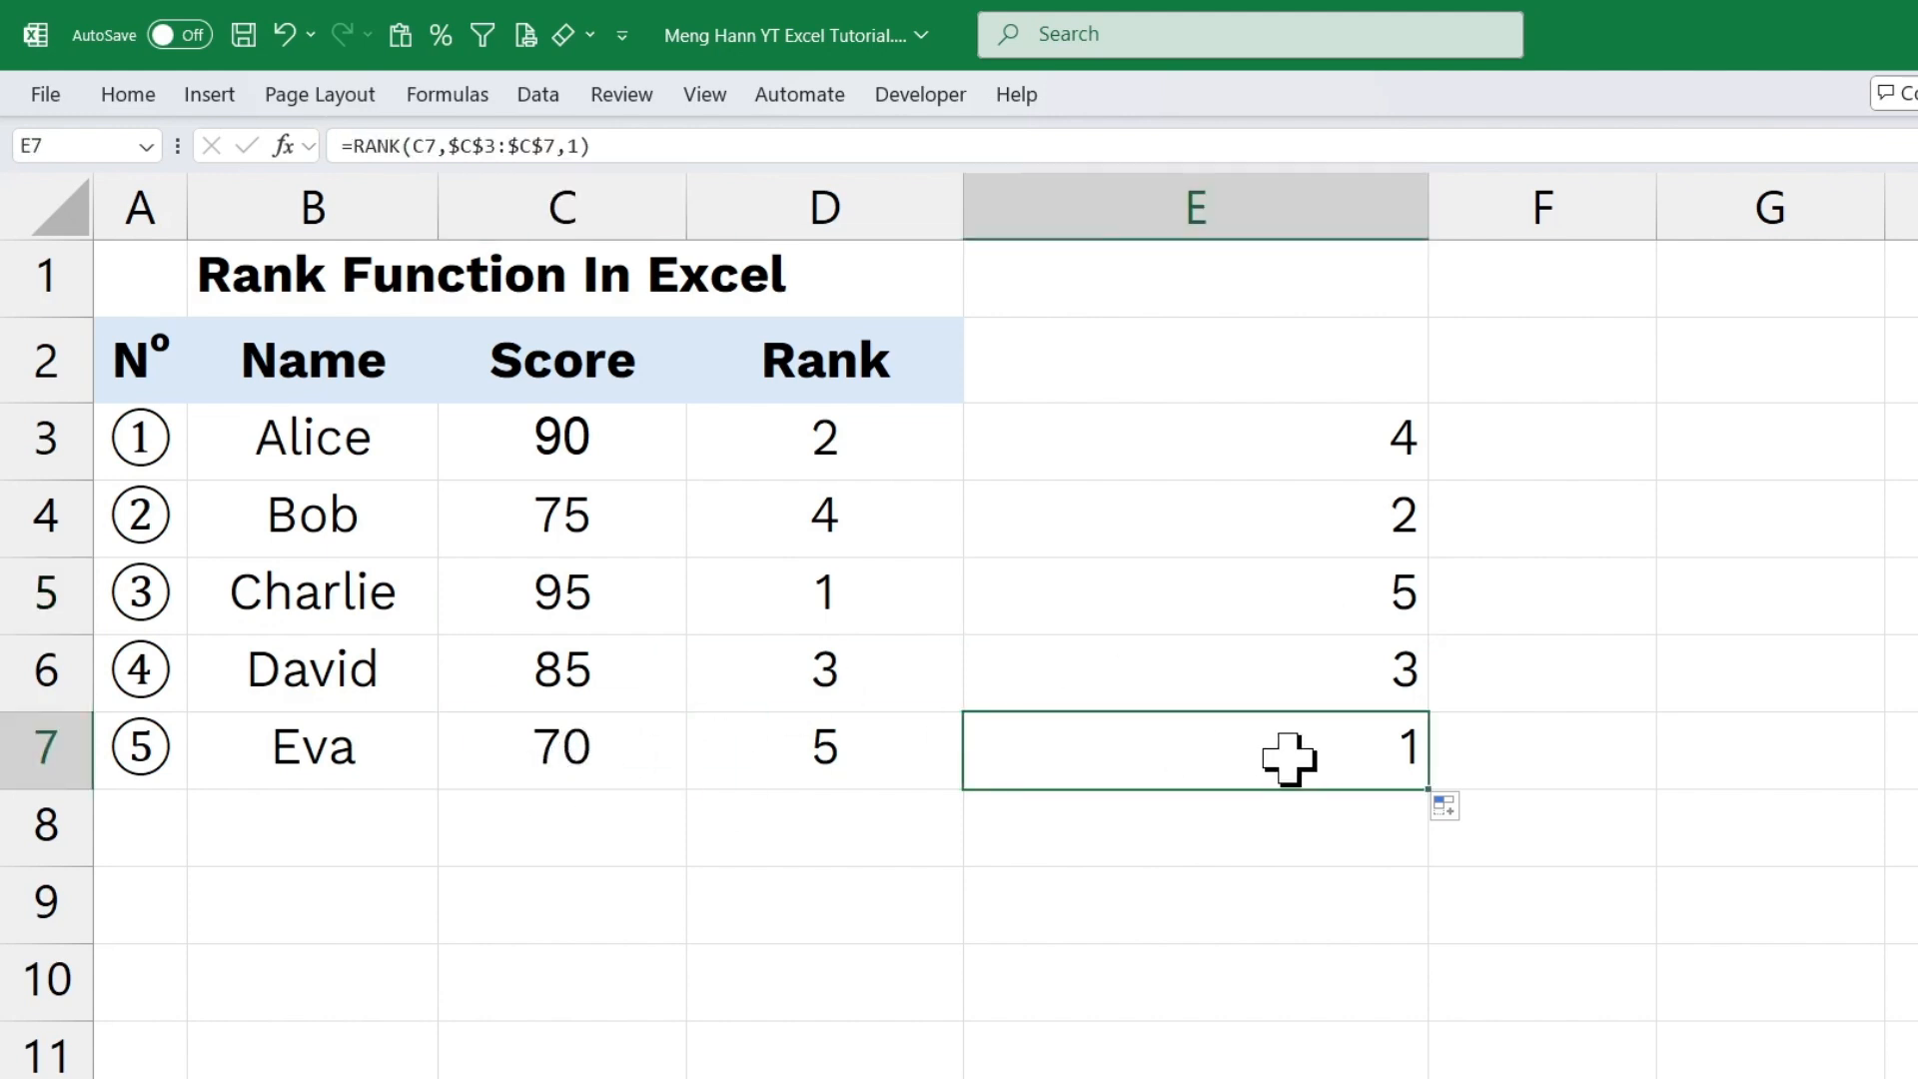
# Open the rank formula in E3 and select its order argument.
pyautogui.click(1237, 446)
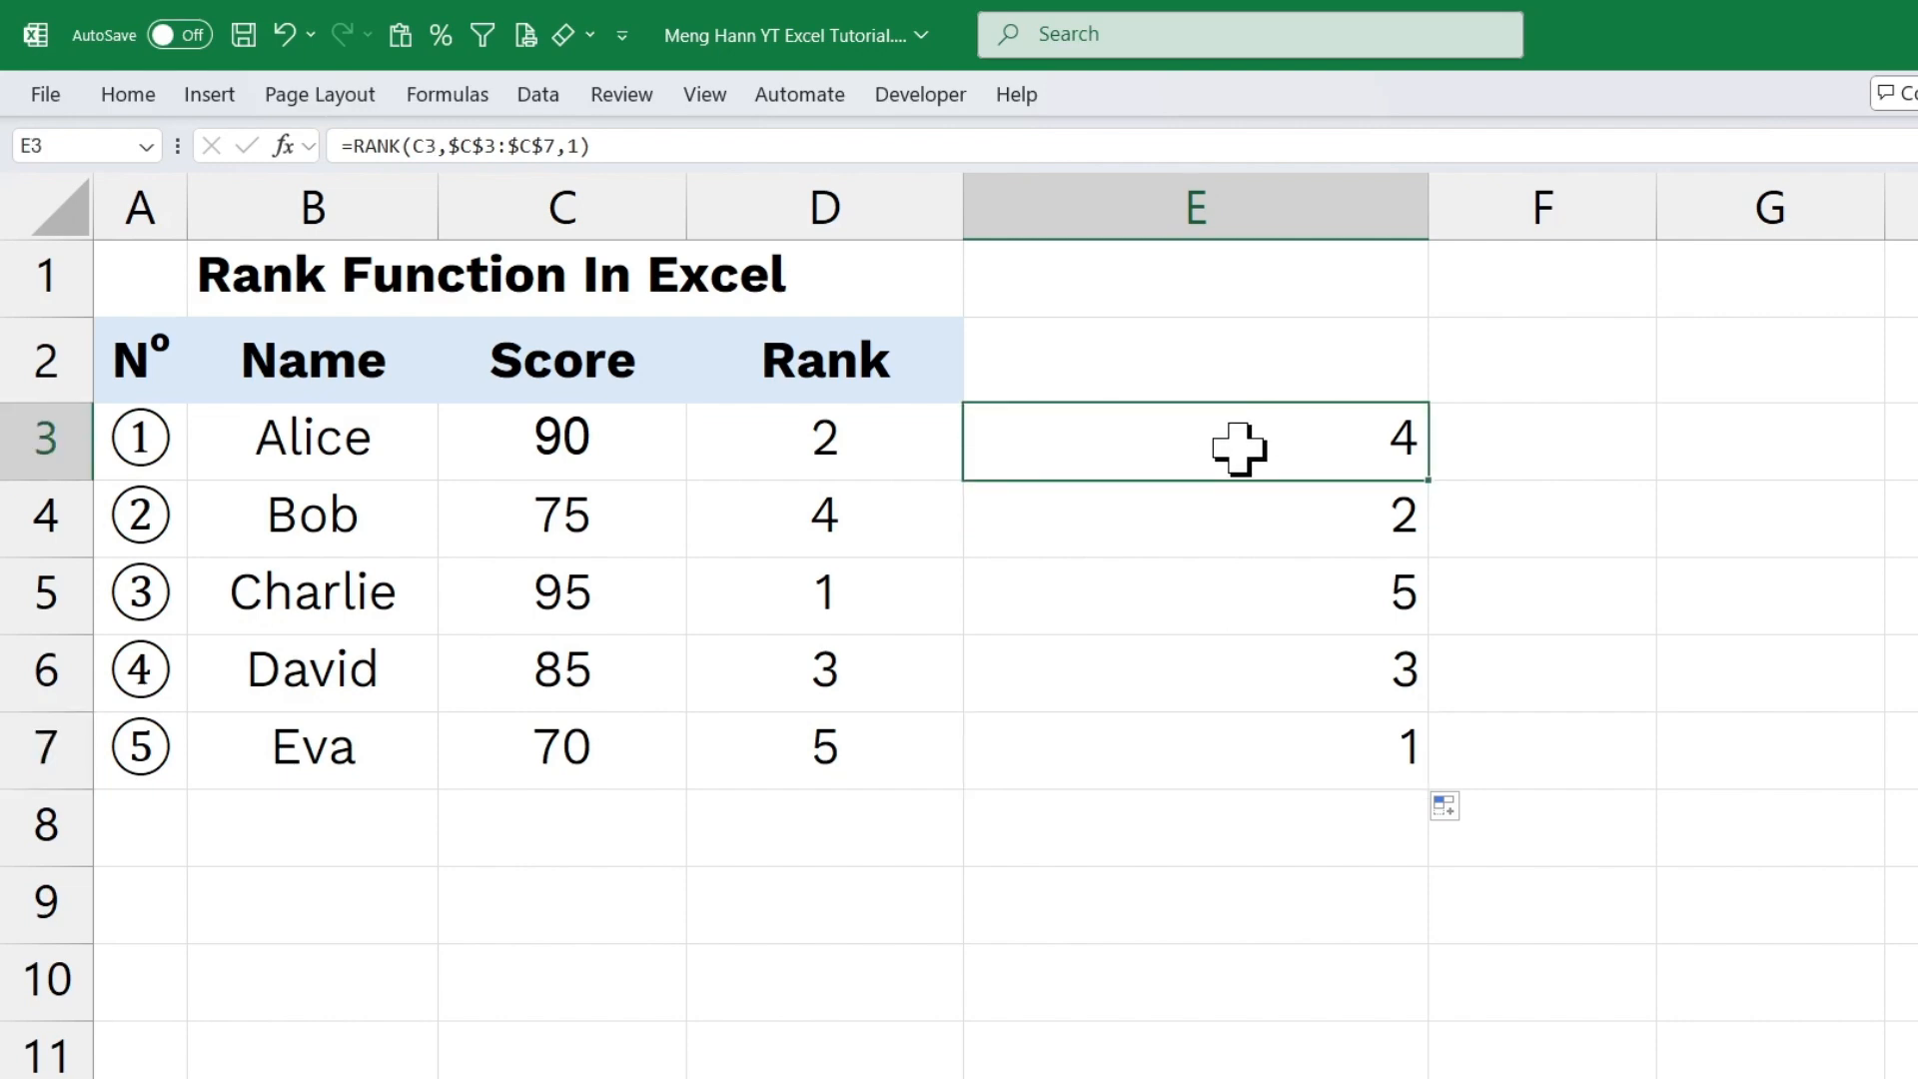
pyautogui.doubleClick(1237, 445)
pyautogui.click(1563, 436)
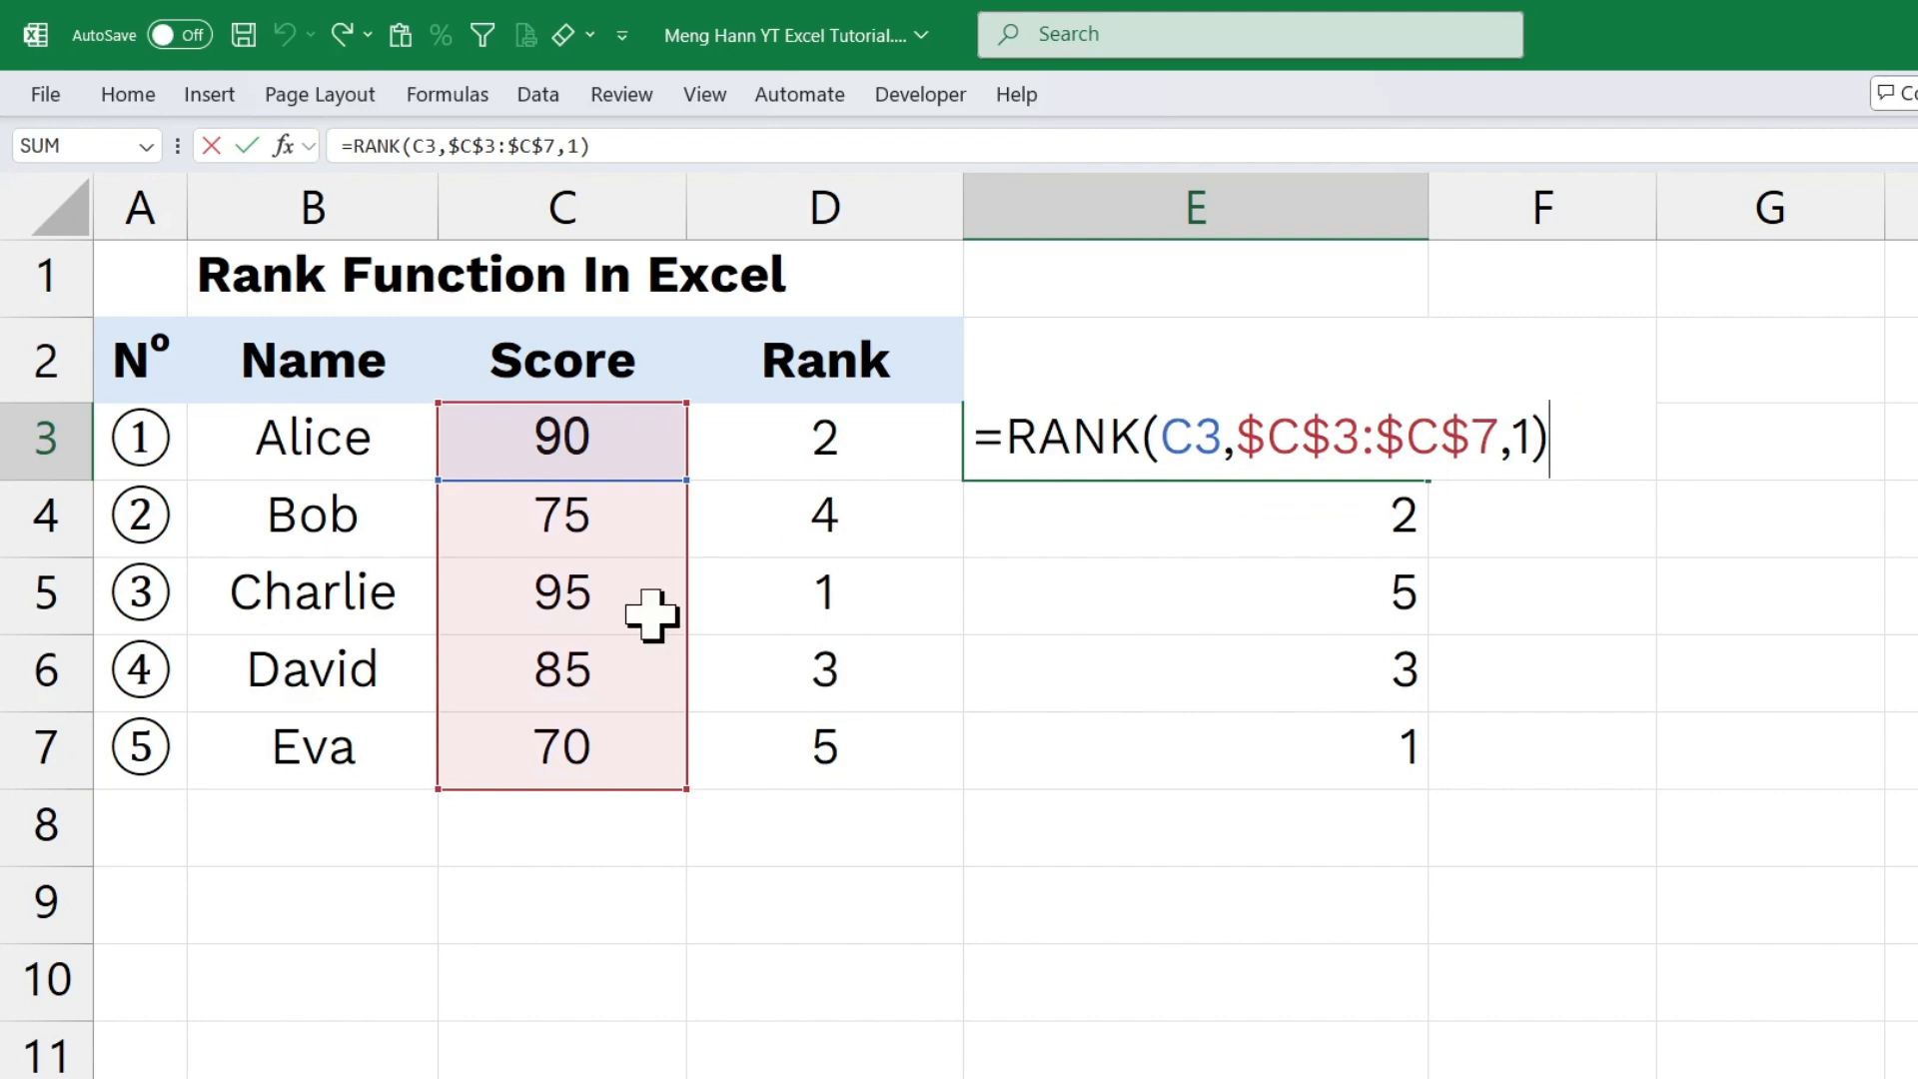
pyautogui.doubleClick(1523, 437)
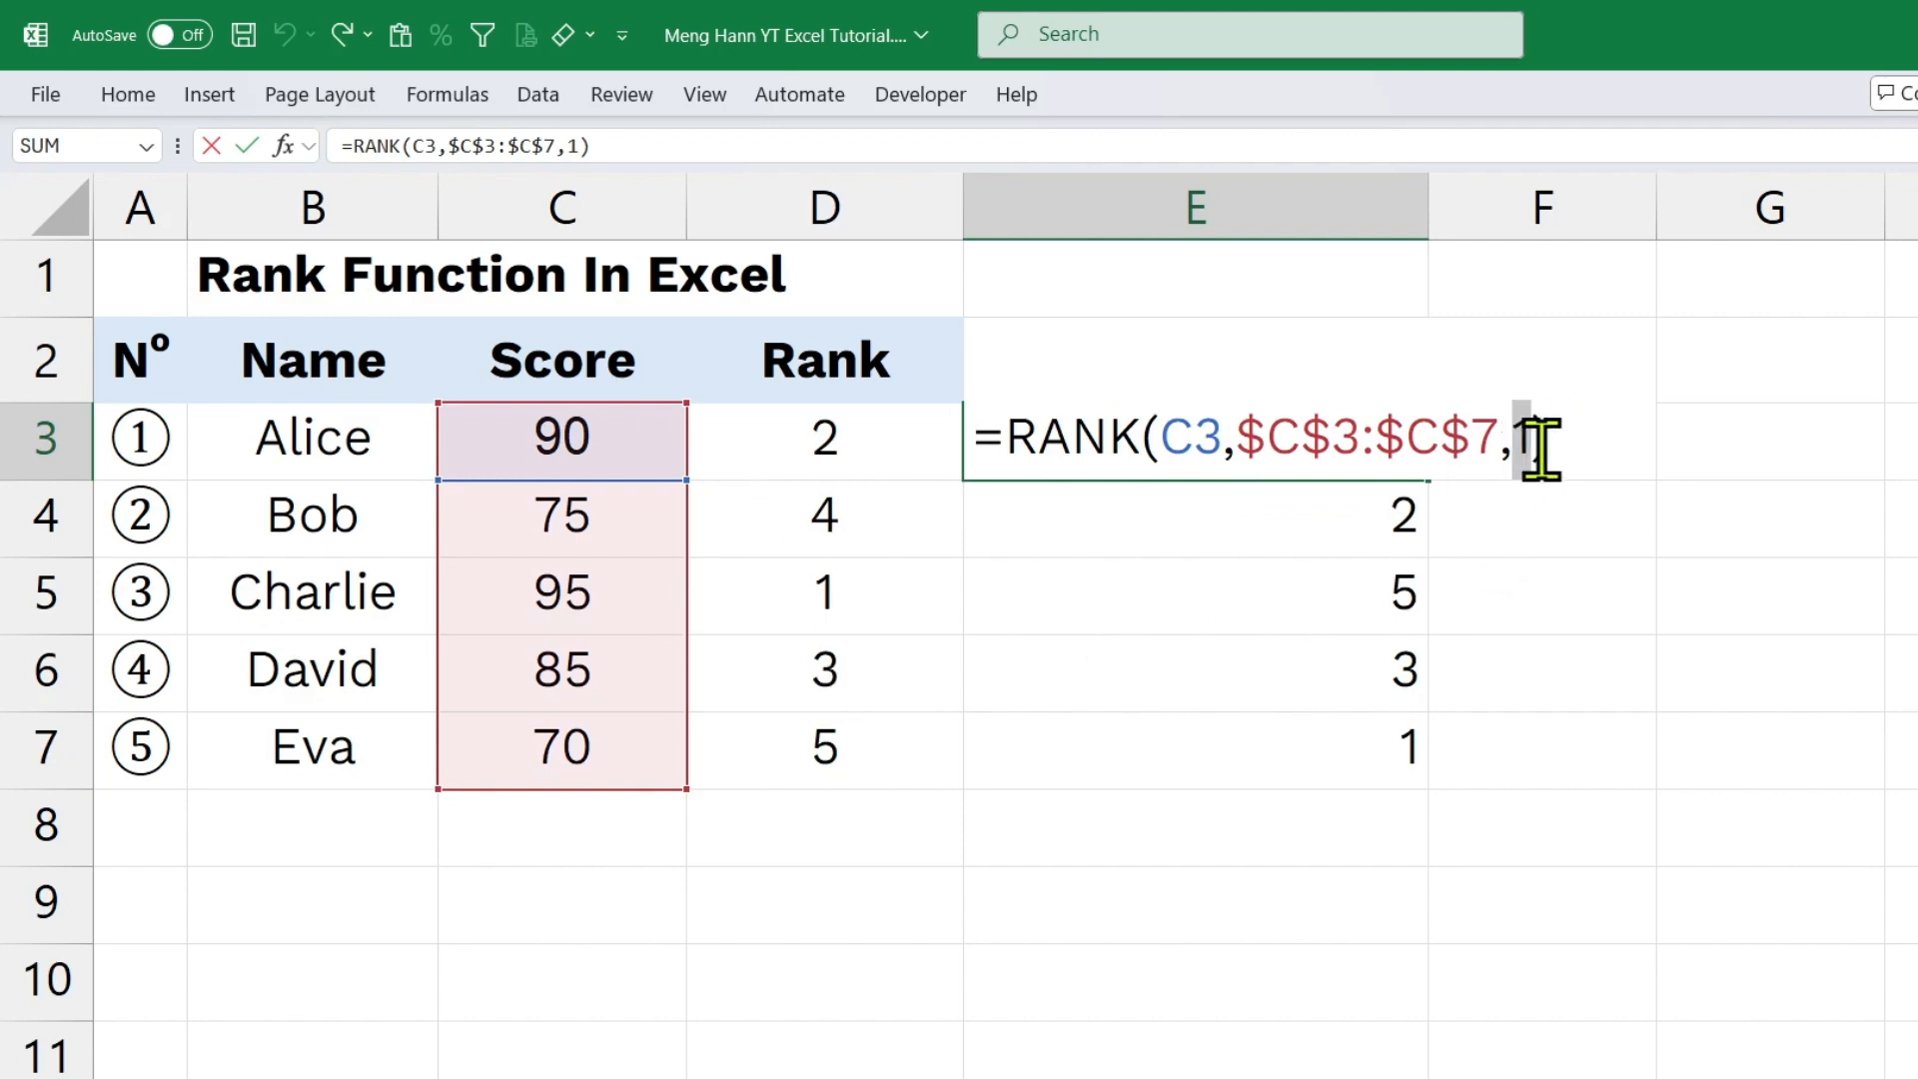